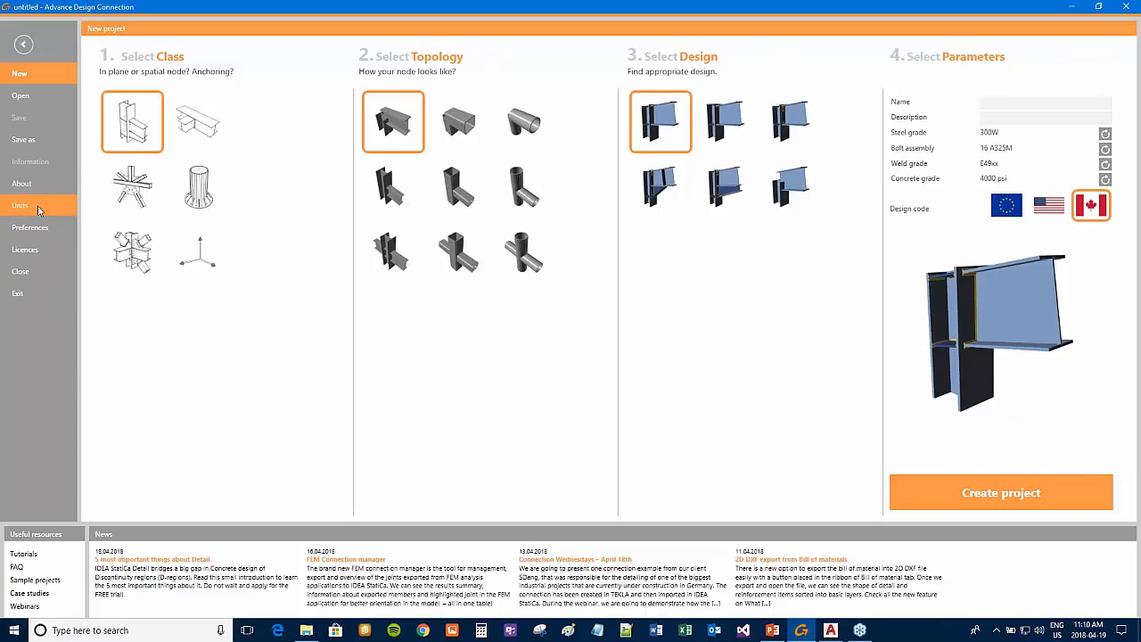
Step: Review the unit settings for structure, material and results, and the application preferences for language and colors
click(37, 205)
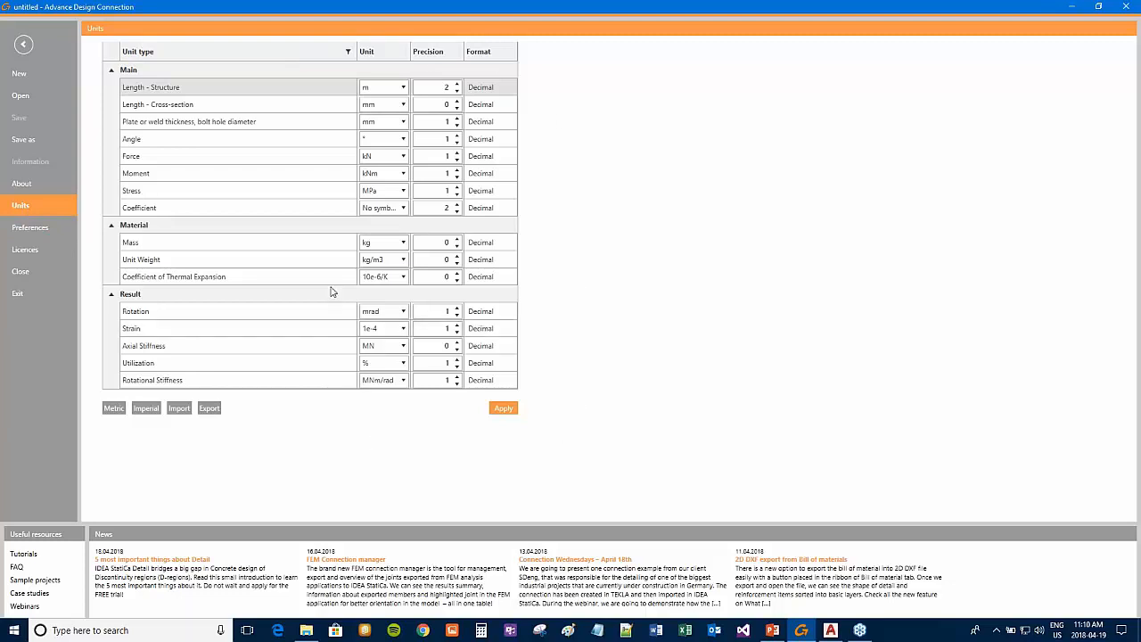
click(385, 89)
click(385, 89)
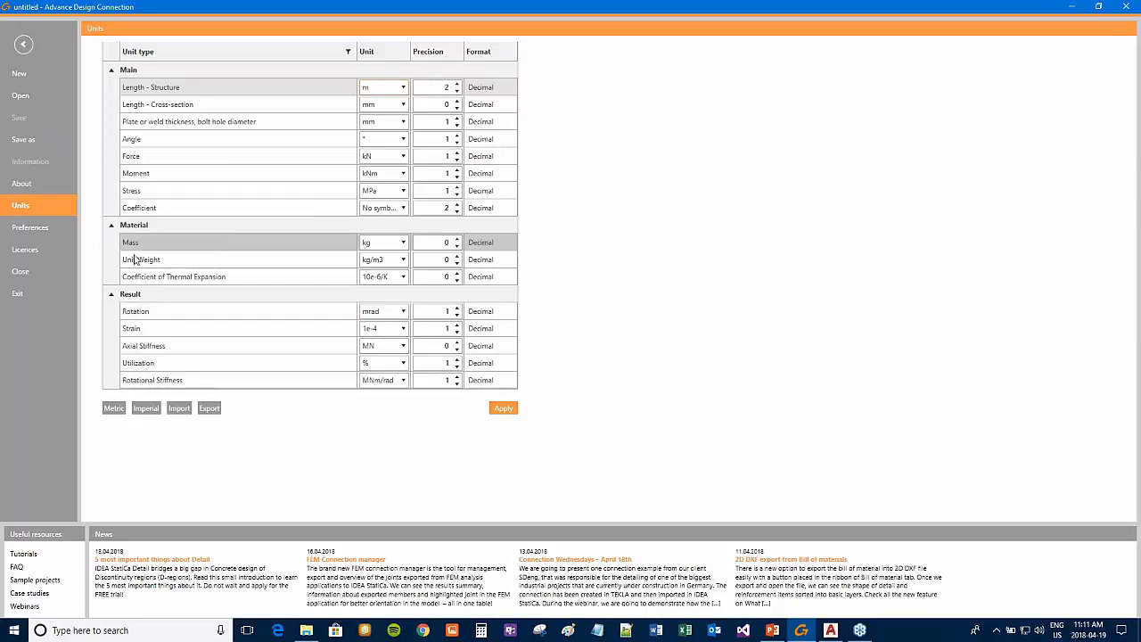
click(31, 228)
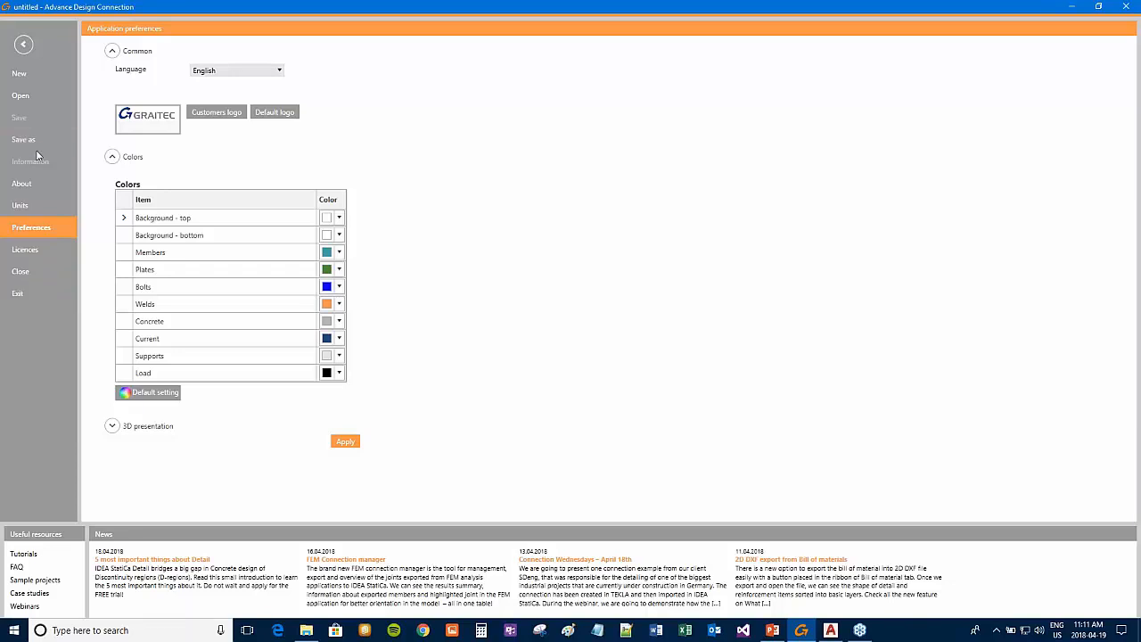
Step: Start a new project and preview the beam-to-beam, truss, anchoring and spatial connection classes, ending on the column-and-beam class
click(19, 75)
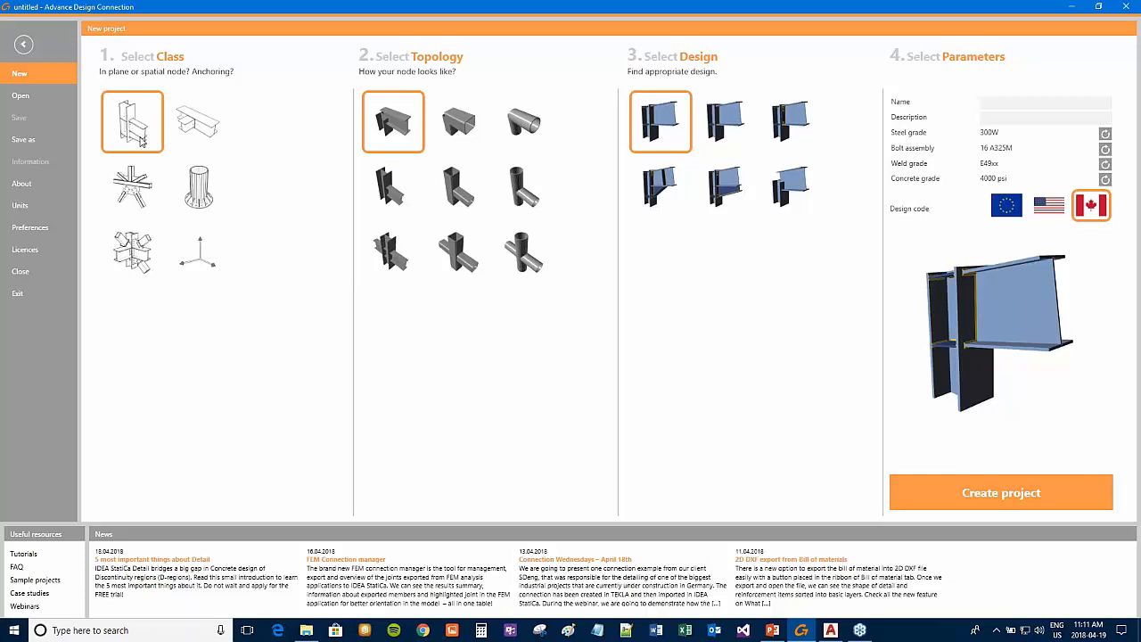
click(194, 129)
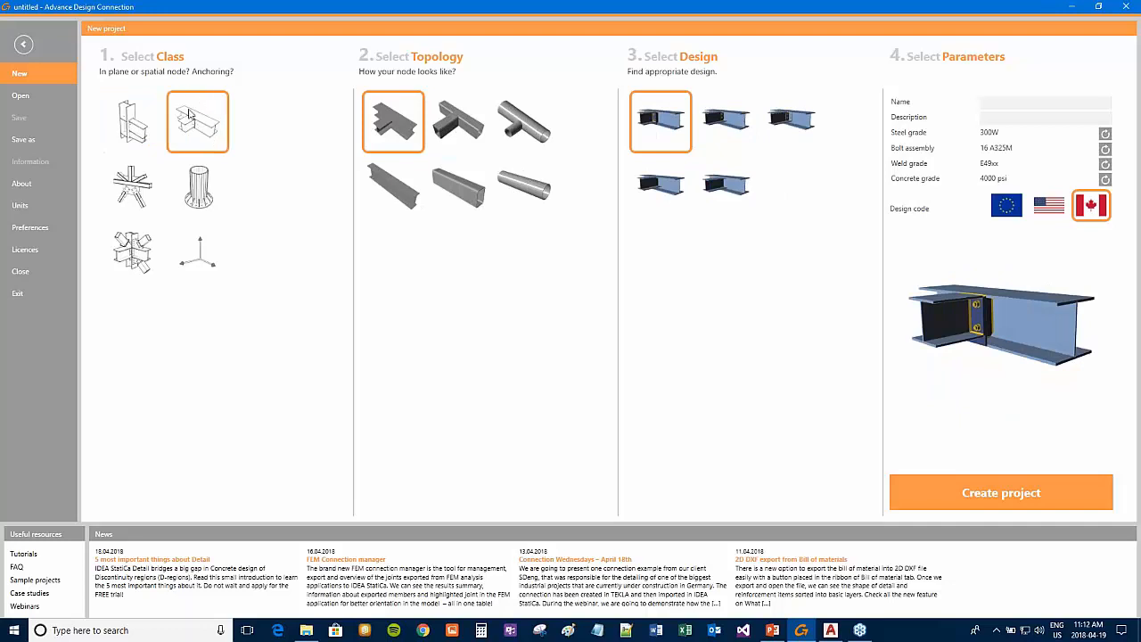
click(147, 193)
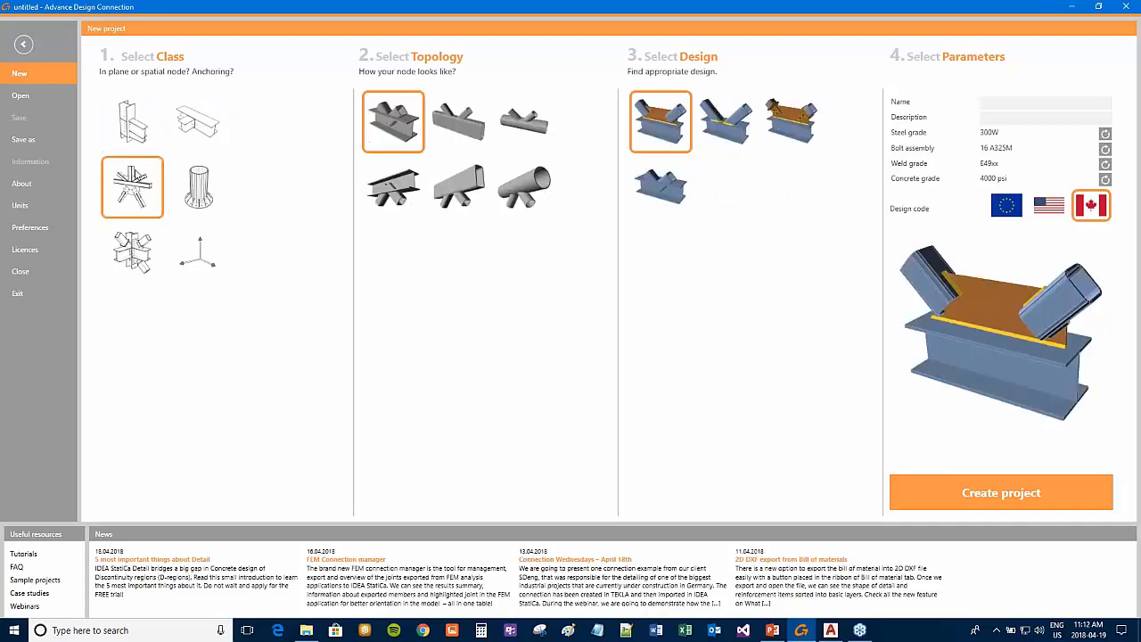
click(198, 203)
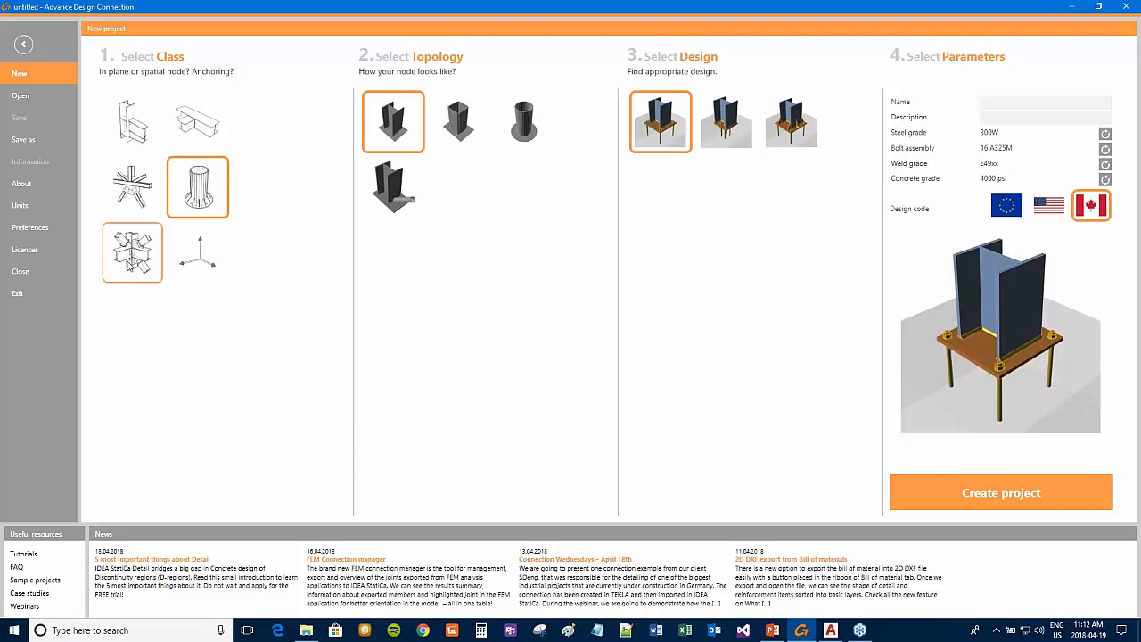
click(130, 264)
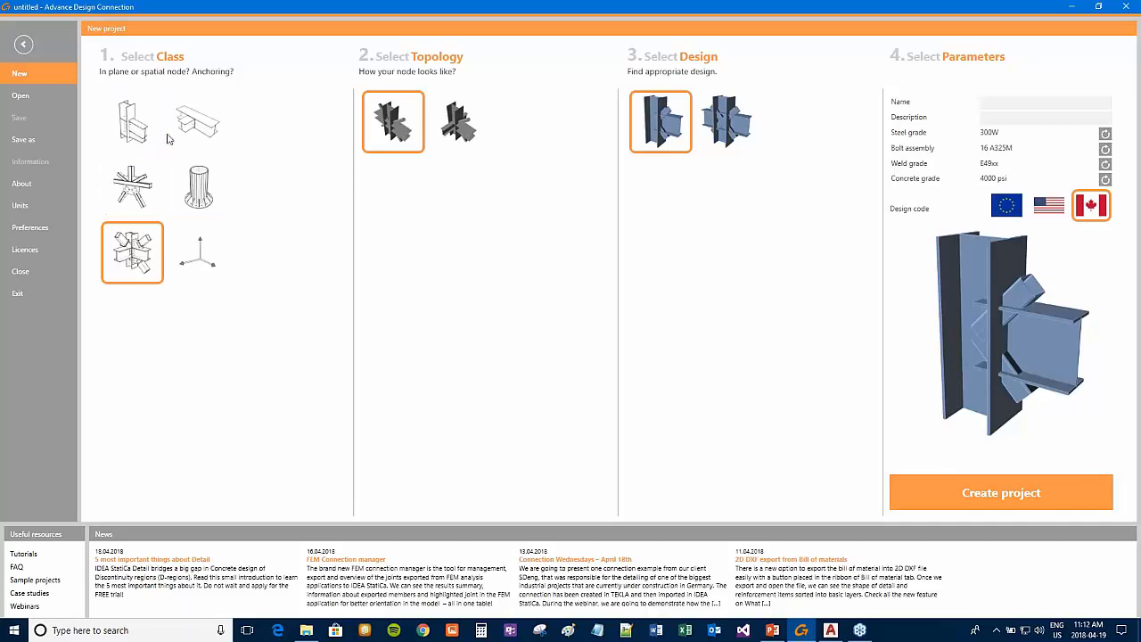
click(124, 126)
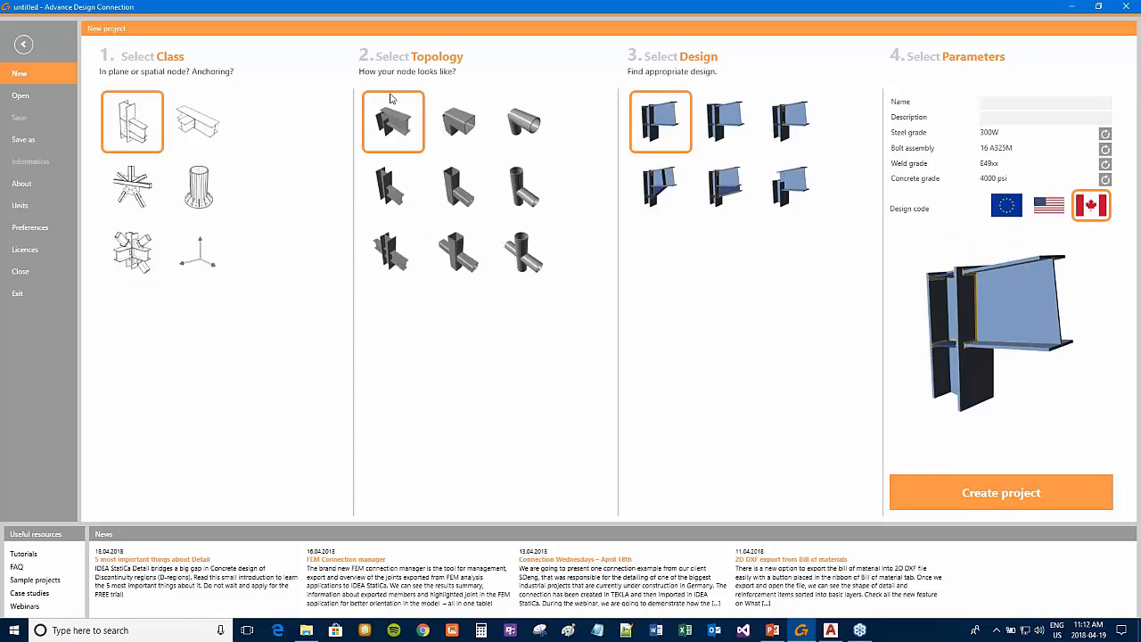
Step: Compare the welded, bolted and haunched design variants for the I-section column-and-beam corner topology
click(721, 140)
click(673, 121)
click(731, 130)
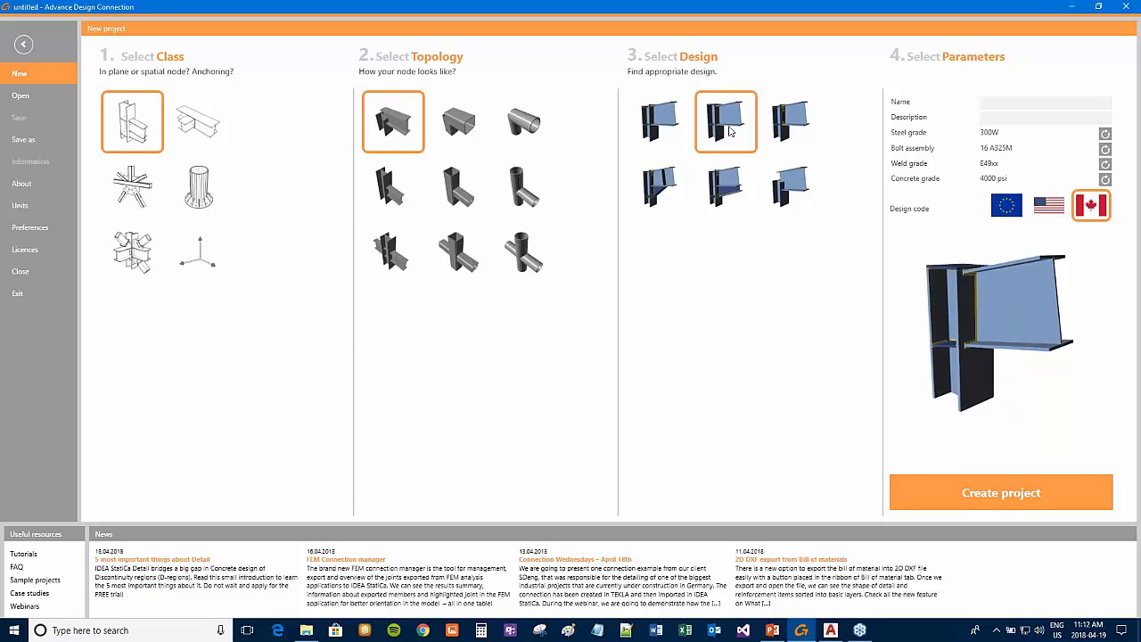
click(785, 127)
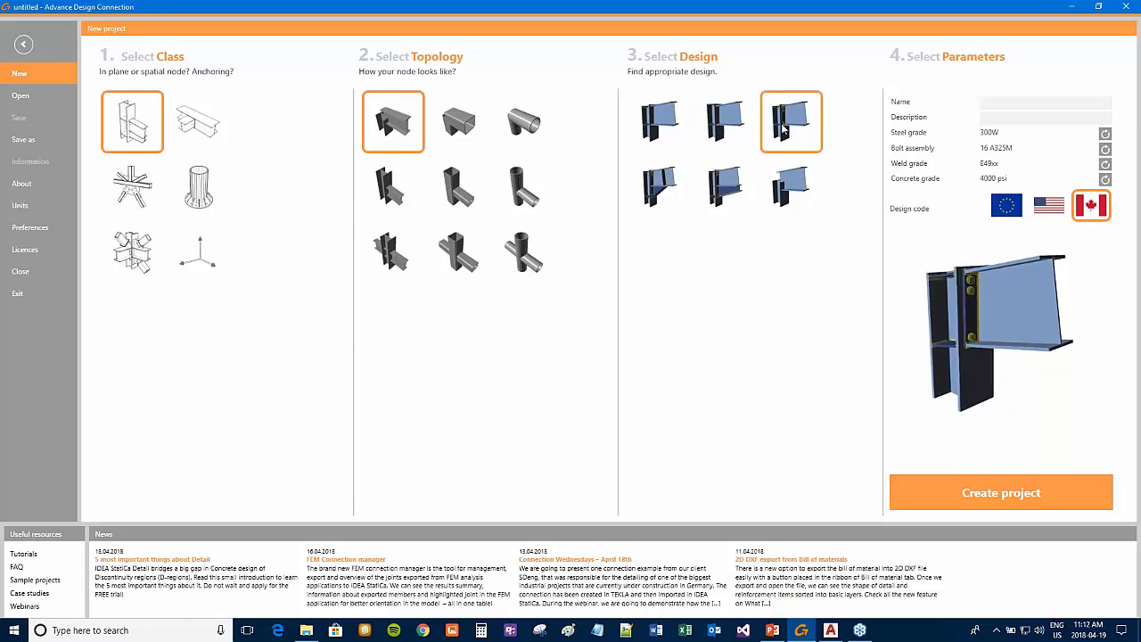
click(789, 184)
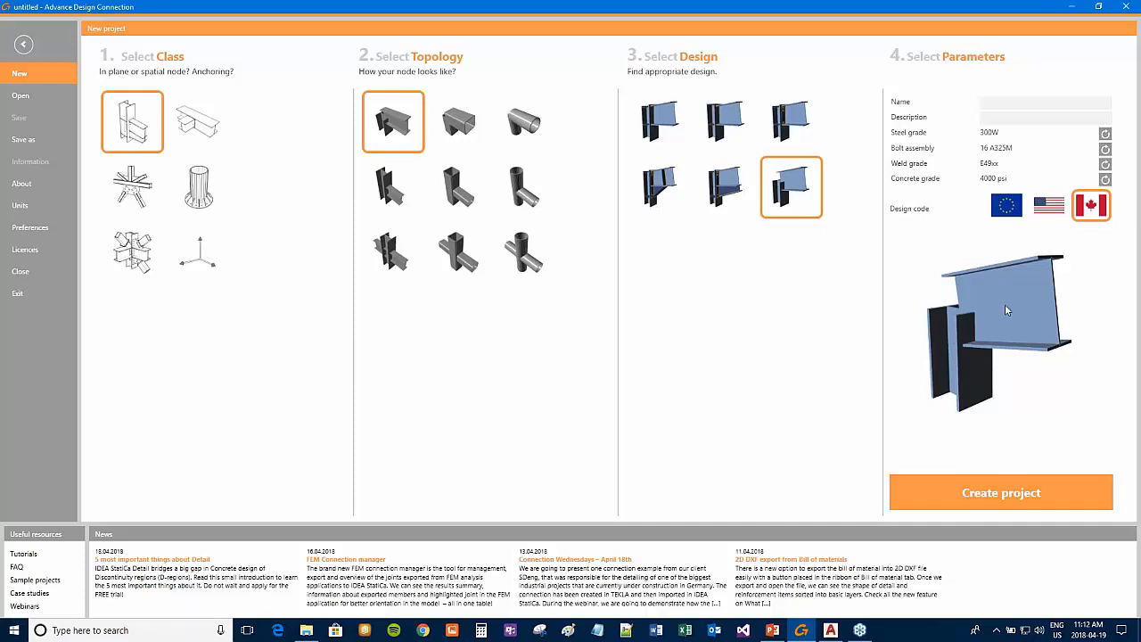
click(717, 183)
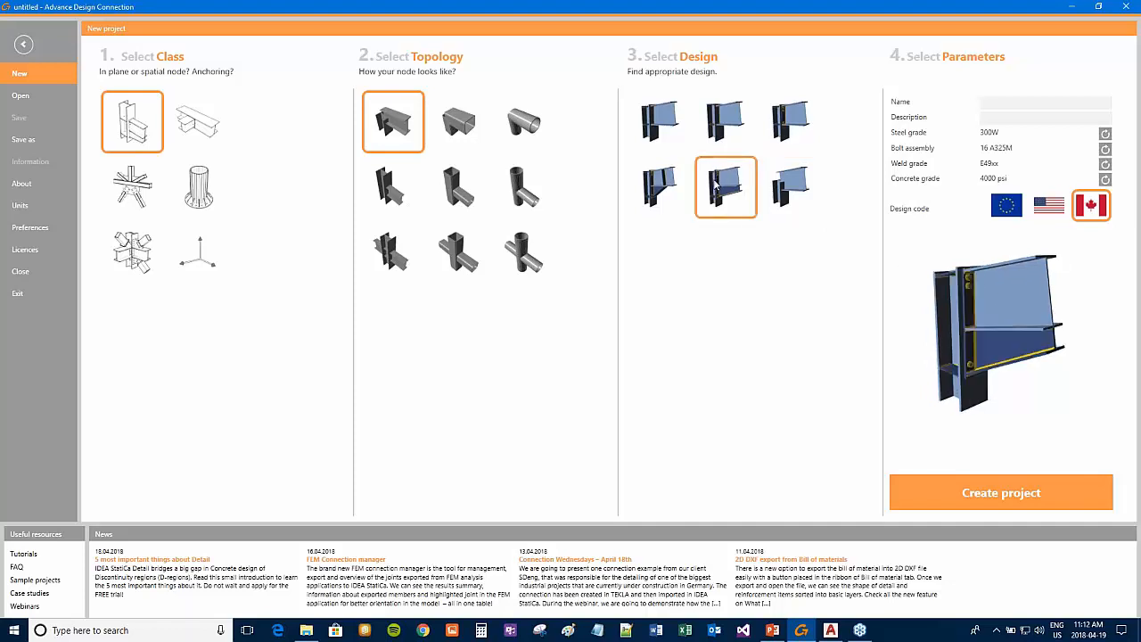
click(683, 187)
click(677, 132)
click(717, 133)
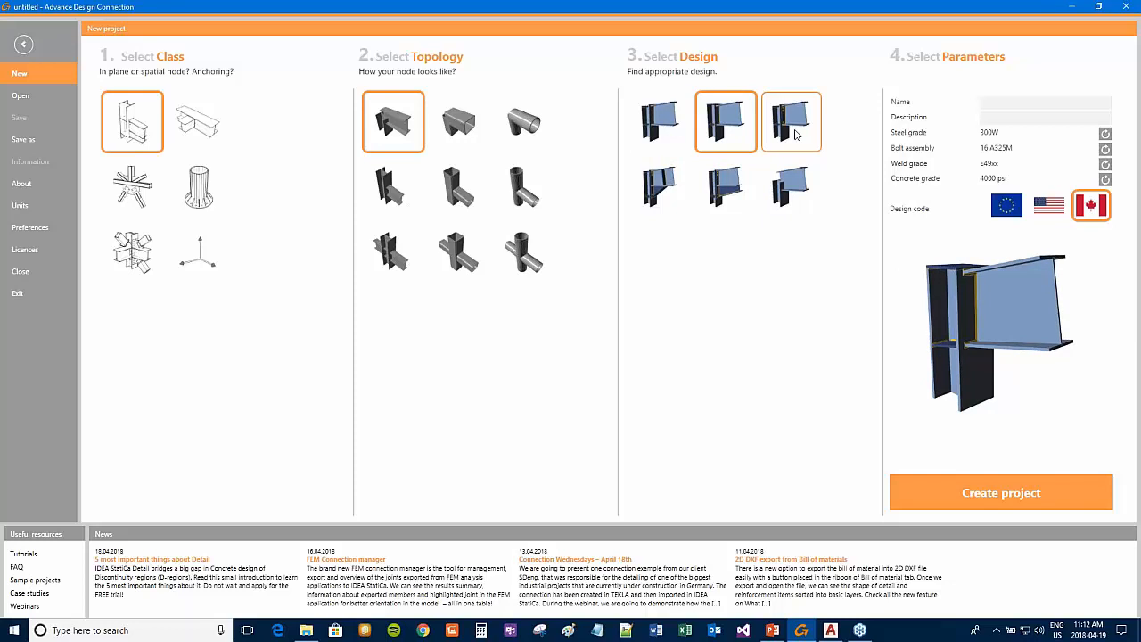
Step: Compare the design variants offered for the rectangular hollow-section corner topology
click(464, 138)
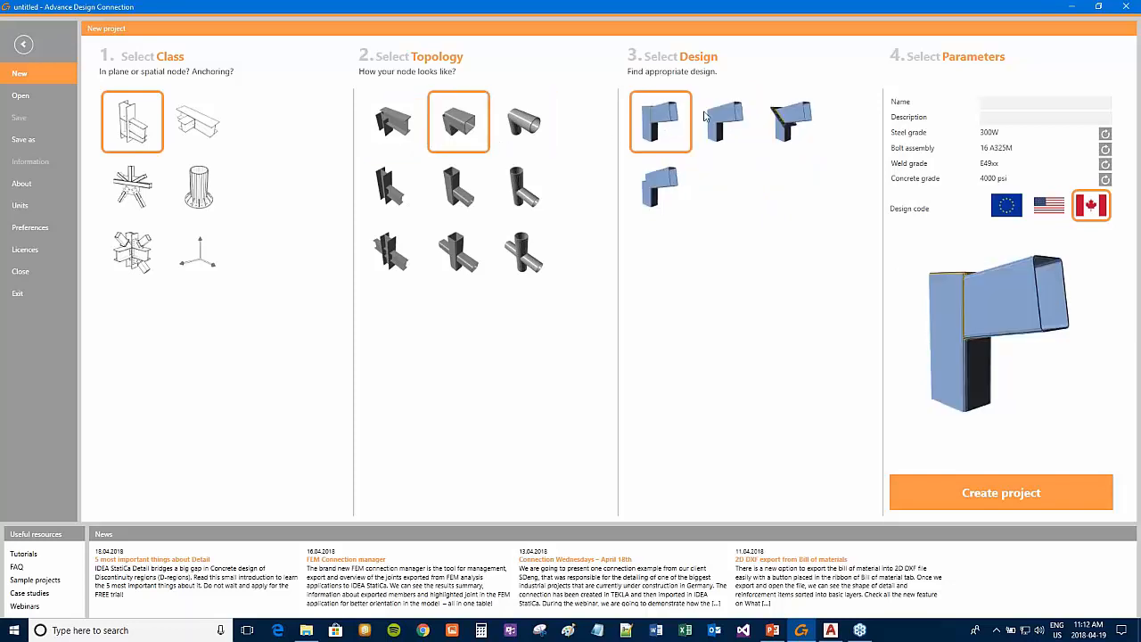
click(789, 124)
click(659, 198)
click(780, 132)
click(728, 127)
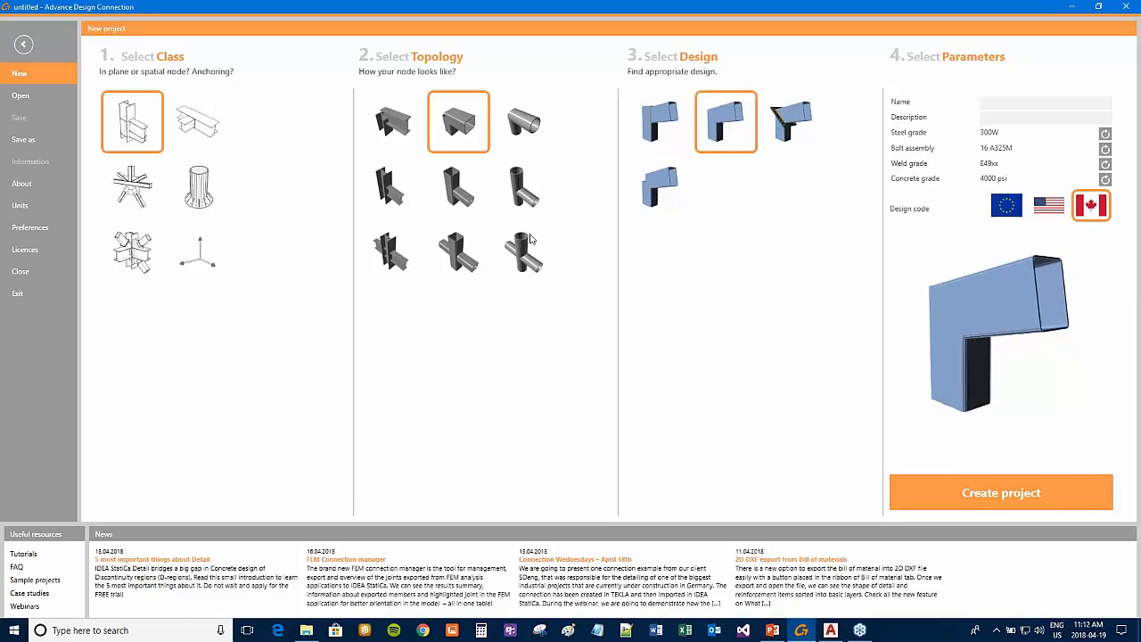
Step: Preview topologies of the other classes, ending on the circular column anchoring with the double-ring stiffened base design
click(401, 197)
click(169, 122)
click(493, 209)
click(726, 134)
click(218, 193)
click(464, 132)
click(526, 125)
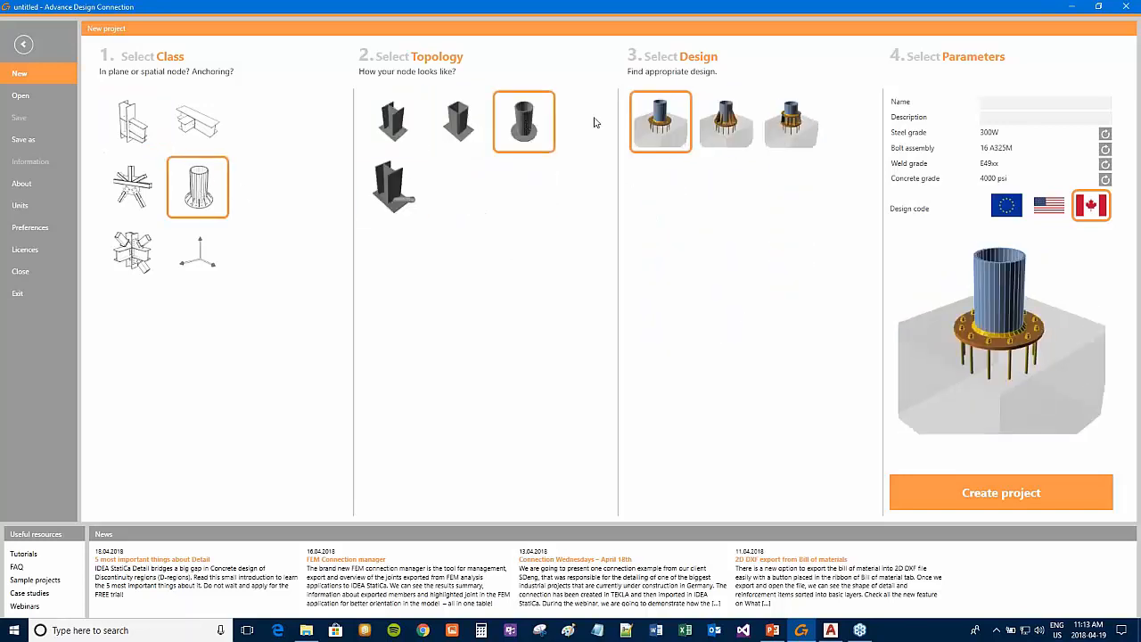
click(773, 126)
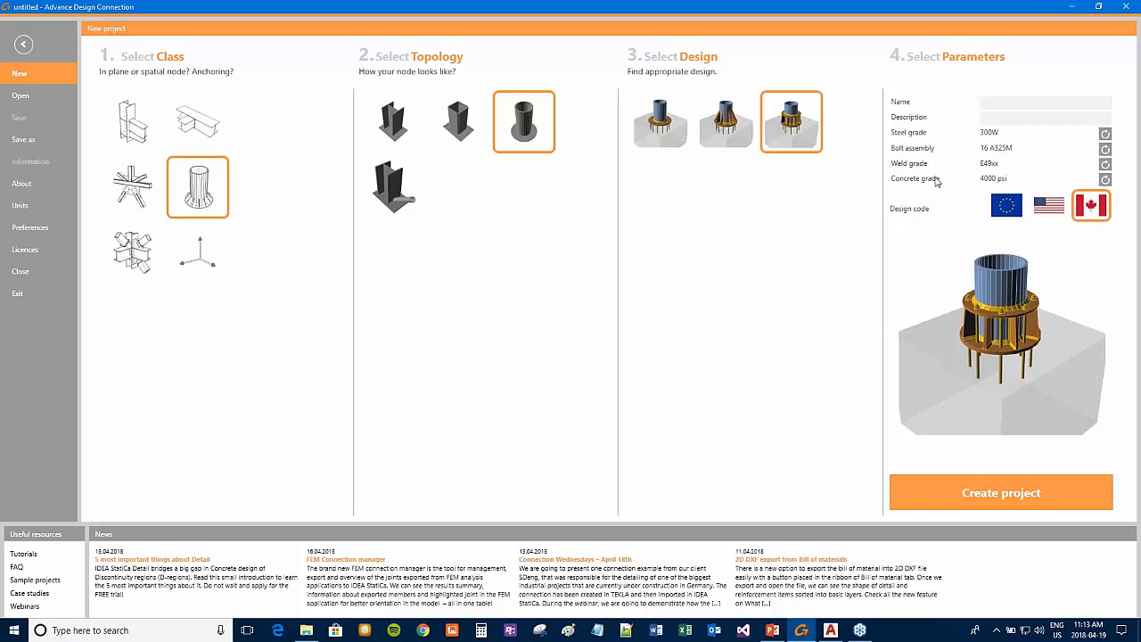
Step: Compare the European, American and Canadian design codes in the project parameters, ending on the Canadian code
click(1004, 208)
click(1044, 204)
click(1078, 208)
Step: Preview the blank class without a predefined topology, and revisit the truss, anchoring and beam-to-beam classes
click(212, 266)
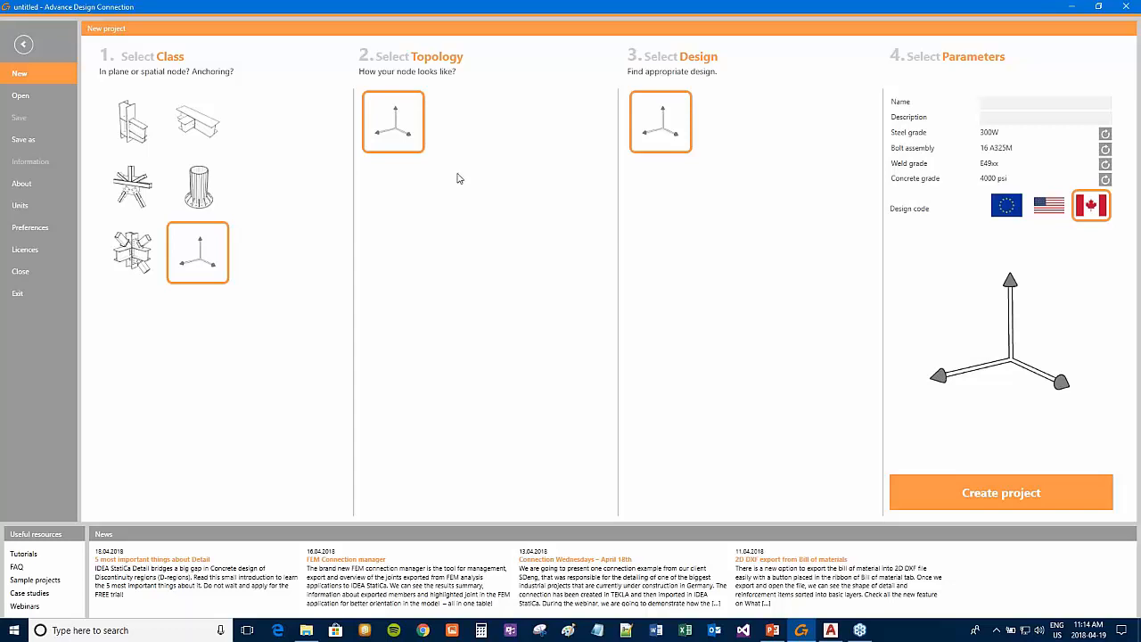
click(121, 185)
click(181, 181)
click(194, 131)
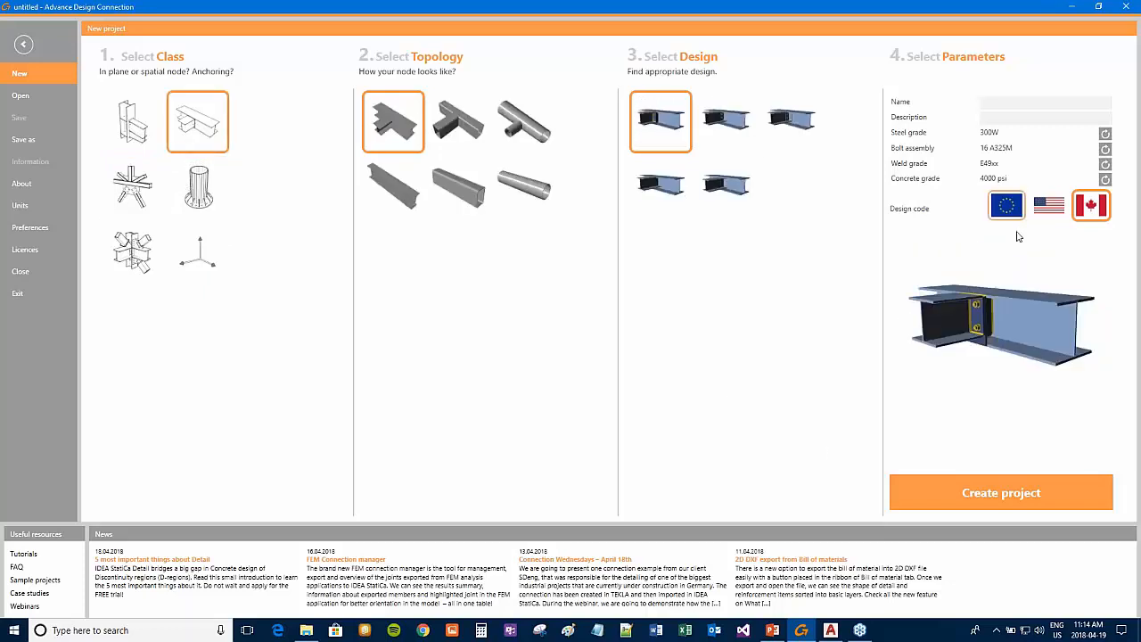
click(1081, 550)
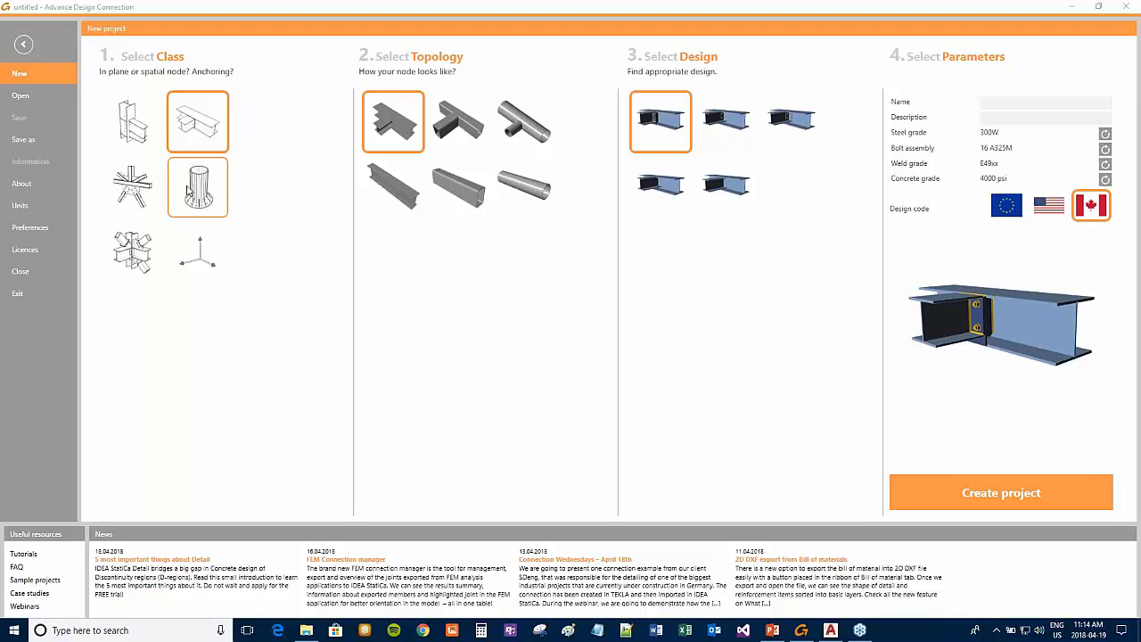
Step: Create a project from the column-and-beam class with the I-section corner topology, first welded design and Canadian code
click(122, 133)
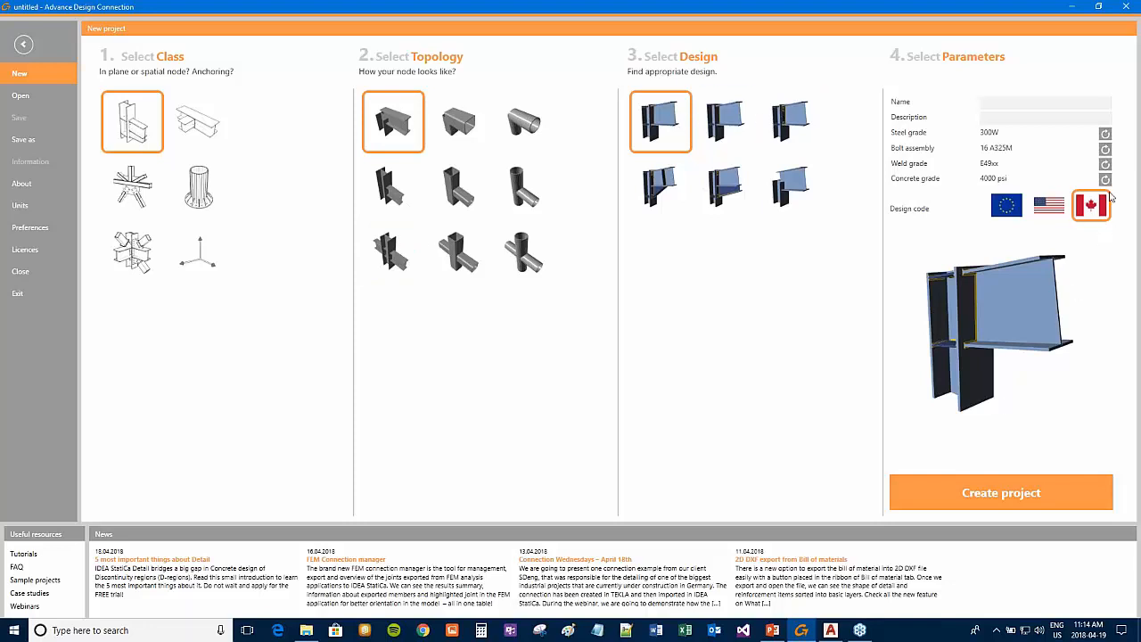
click(995, 496)
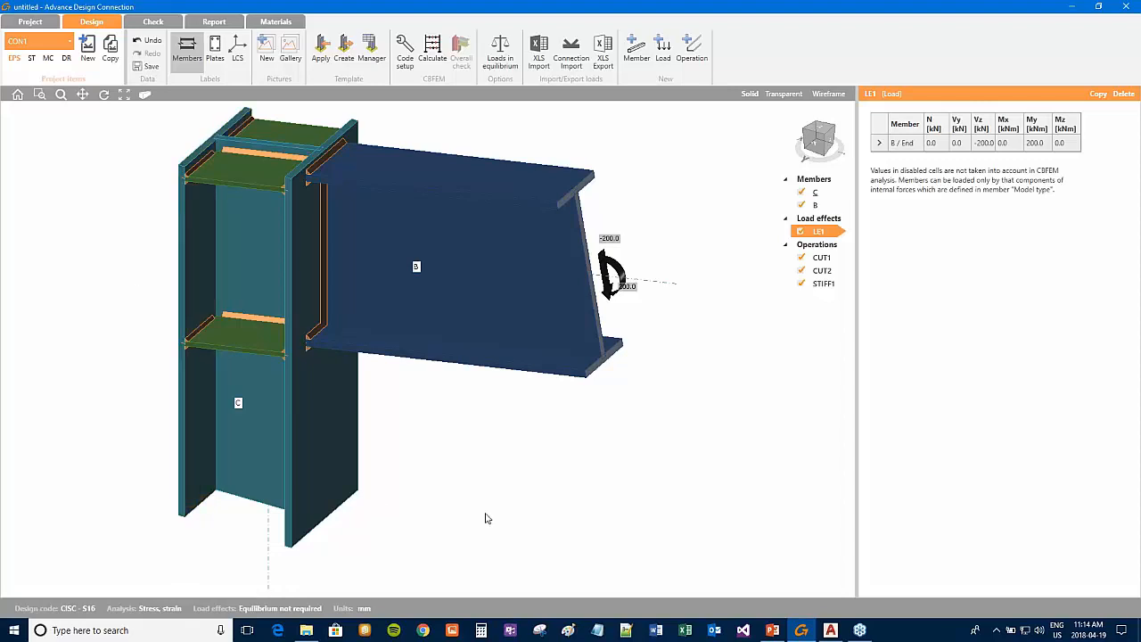
middle_drag(331, 370, 357, 385)
scroll(399, 354, down, 3)
scroll(414, 402, up, 2)
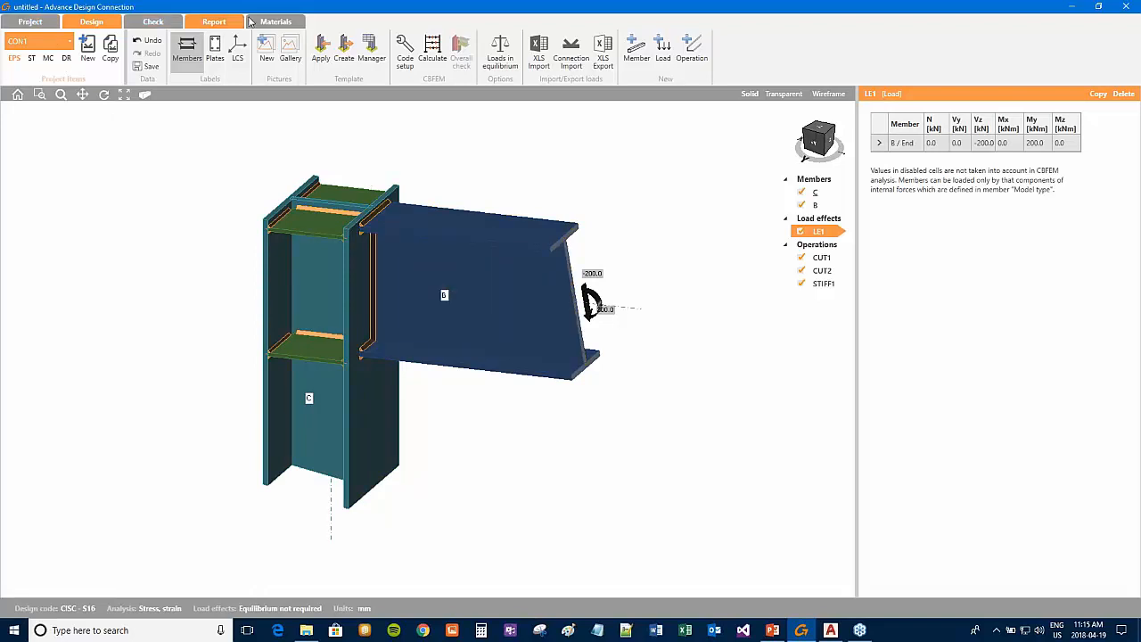
Step: Review the project information page with its identification fields and project items, and return to the connection model
click(18, 24)
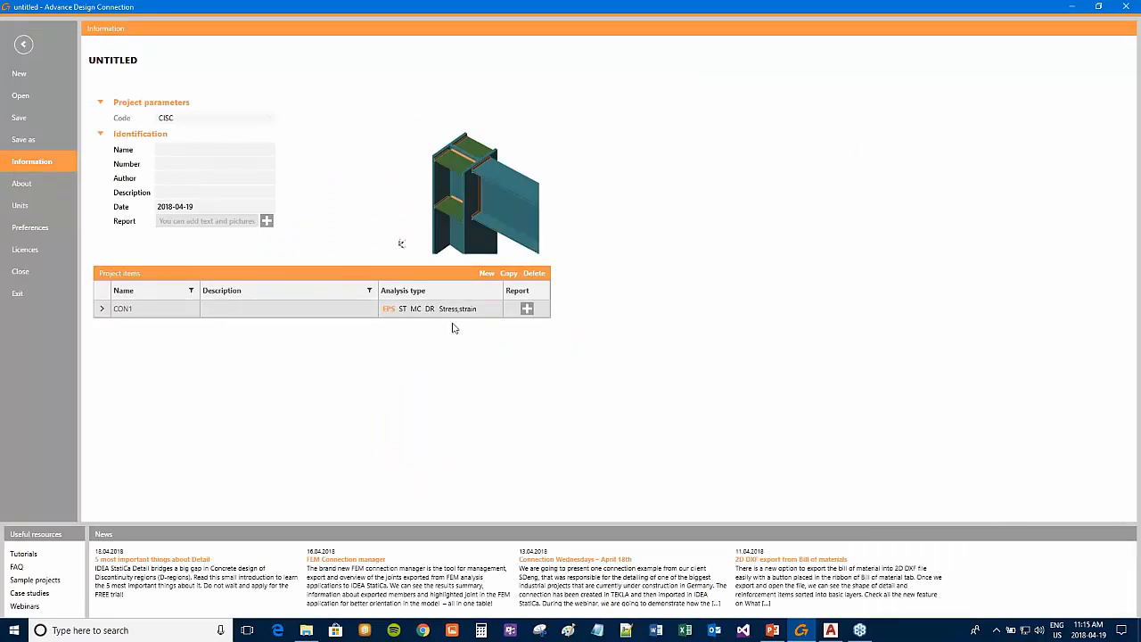
click(23, 44)
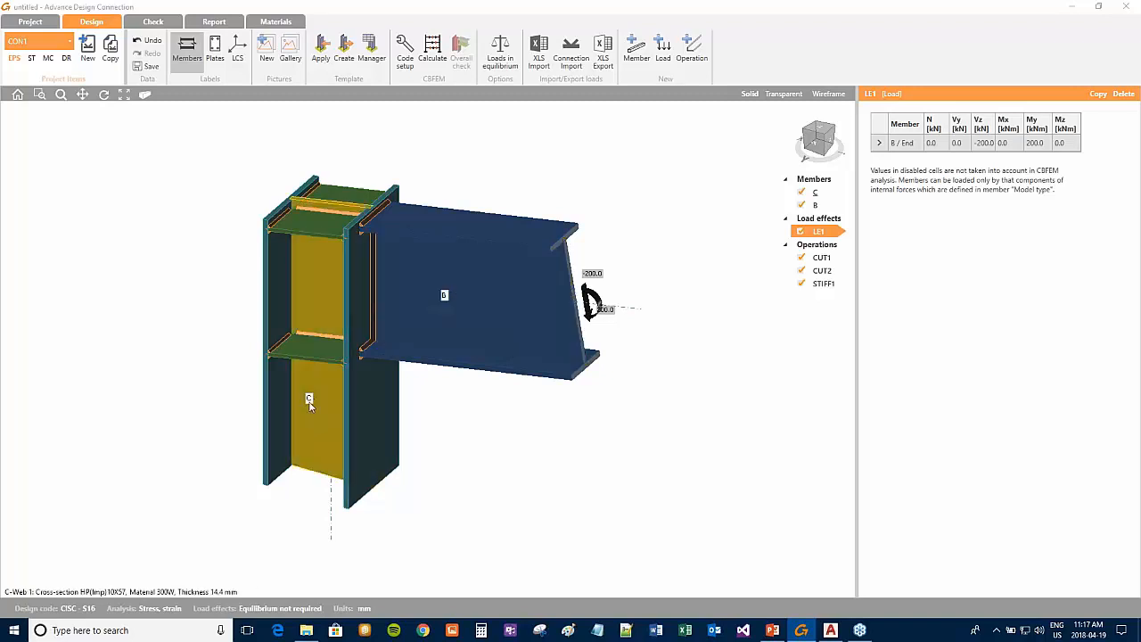
Step: Toggle the member labels off and on, and display the plate labels to examine the beam and column plates
click(188, 55)
click(188, 55)
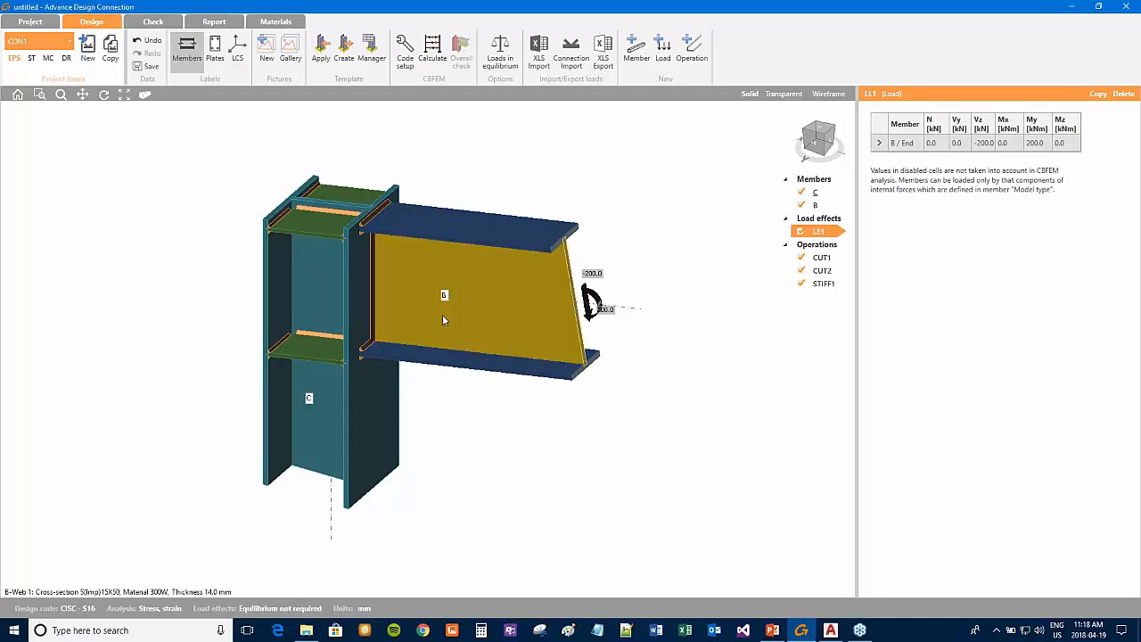
click(214, 47)
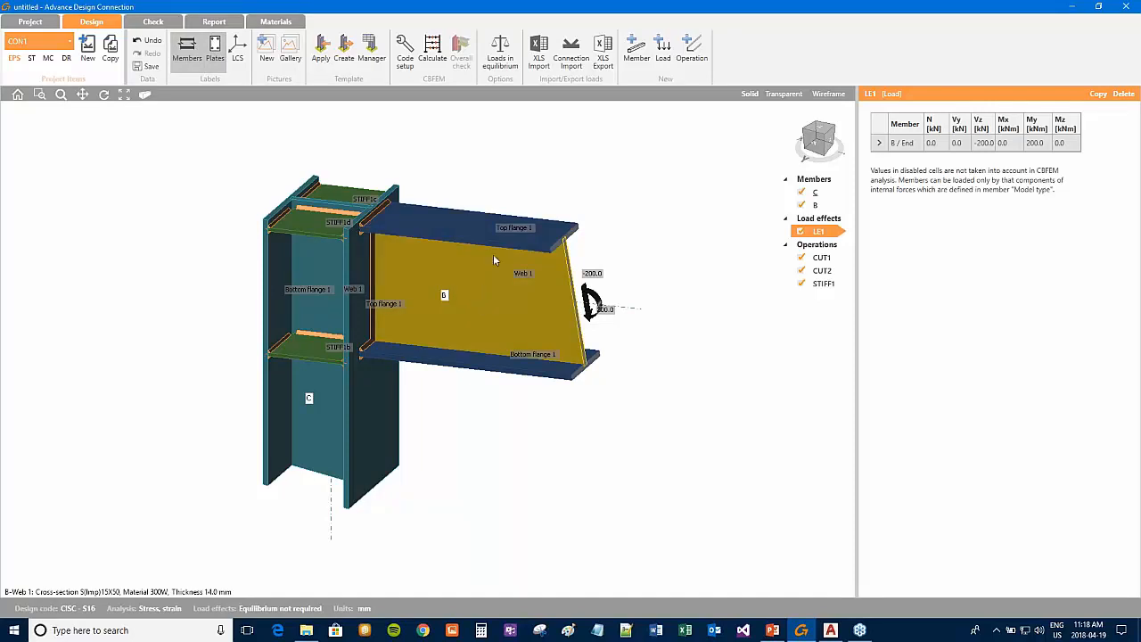
scroll(501, 230, up, 5)
scroll(538, 237, down, 2)
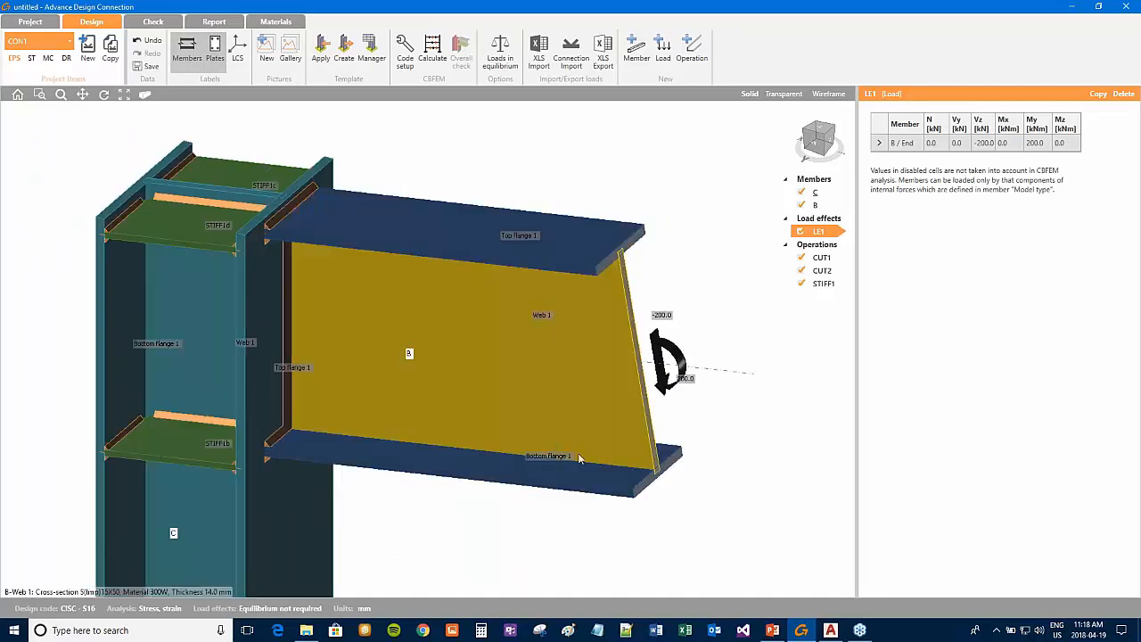
middle_drag(332, 302, 389, 295)
scroll(382, 432, down, 3)
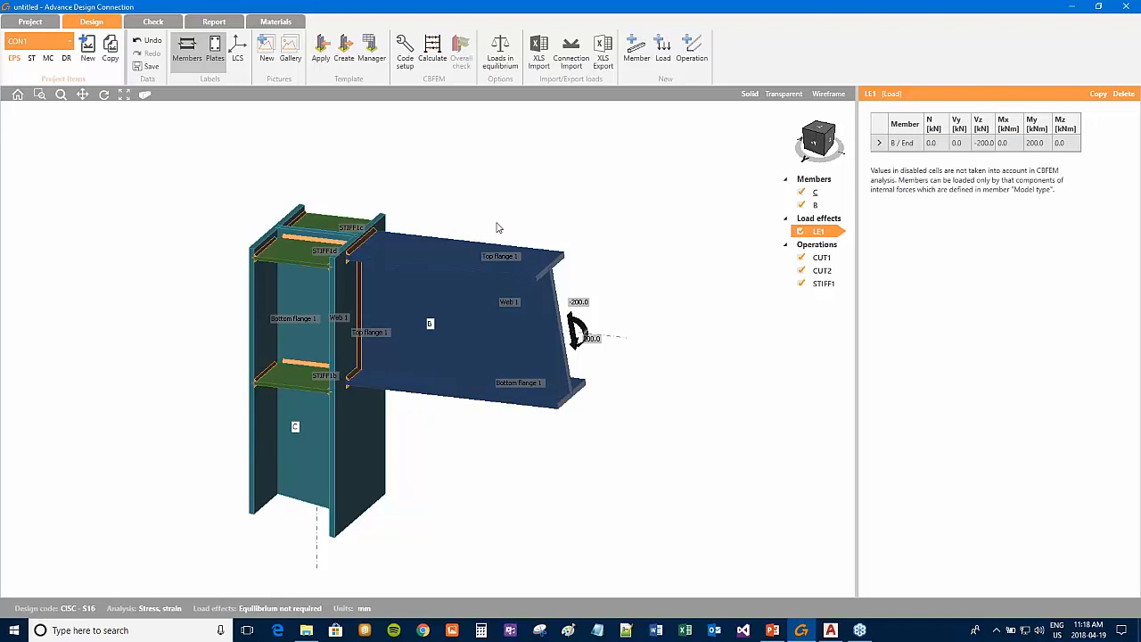
Step: Examine the beam-to-column flange welds and the labelled column stiffeners up close
scroll(369, 243, up, 6)
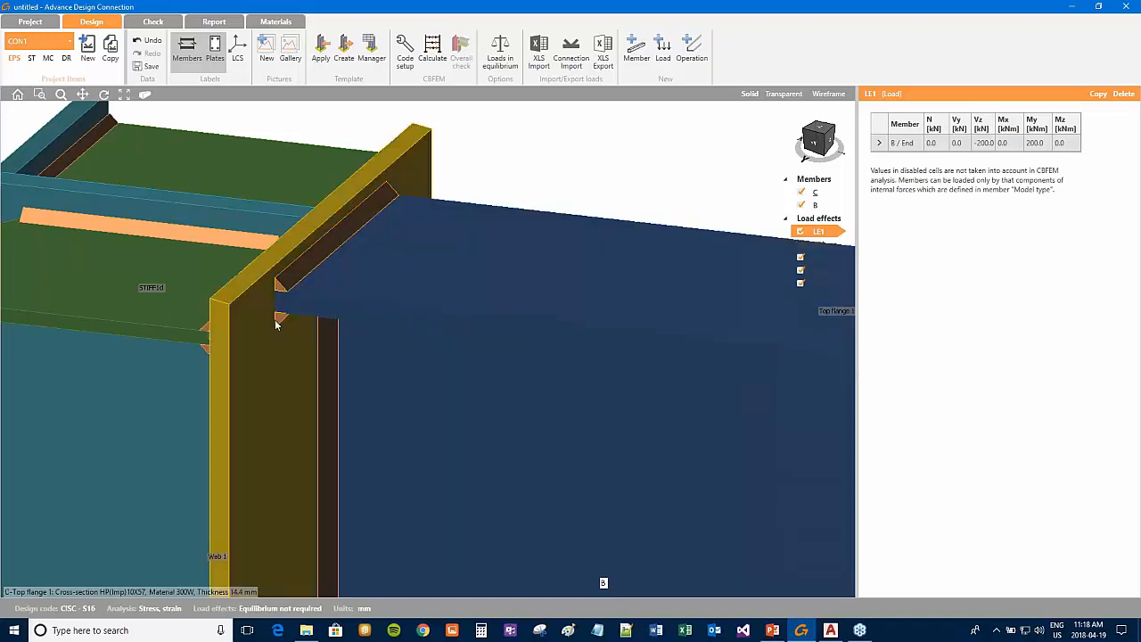
scroll(402, 380, down, 4)
middle_drag(402, 375, 430, 333)
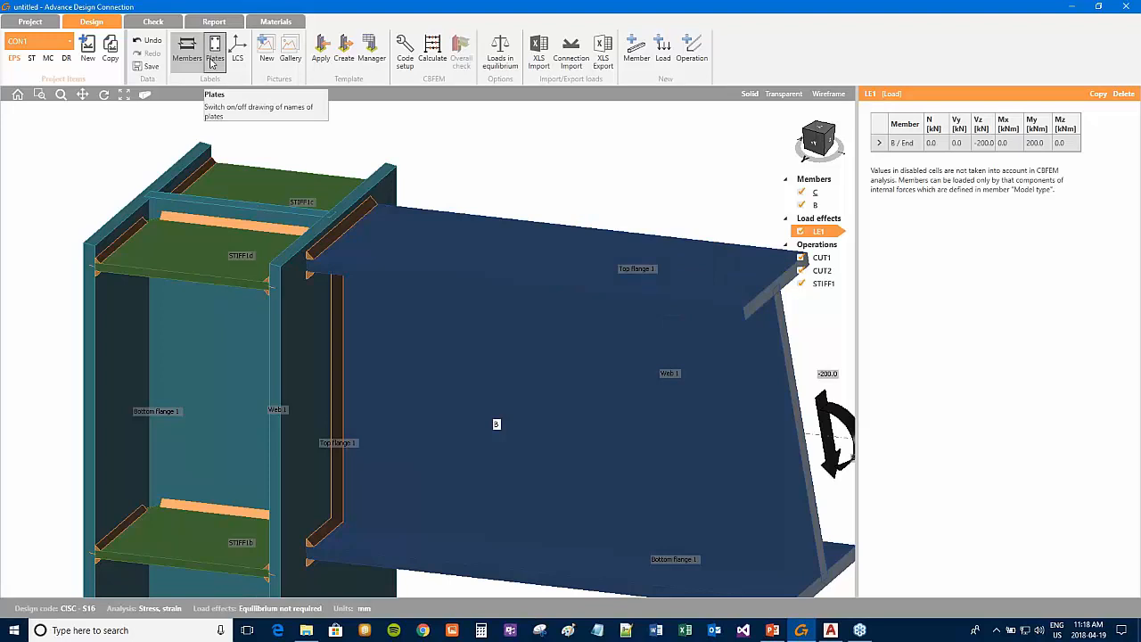
middle_drag(407, 273, 408, 254)
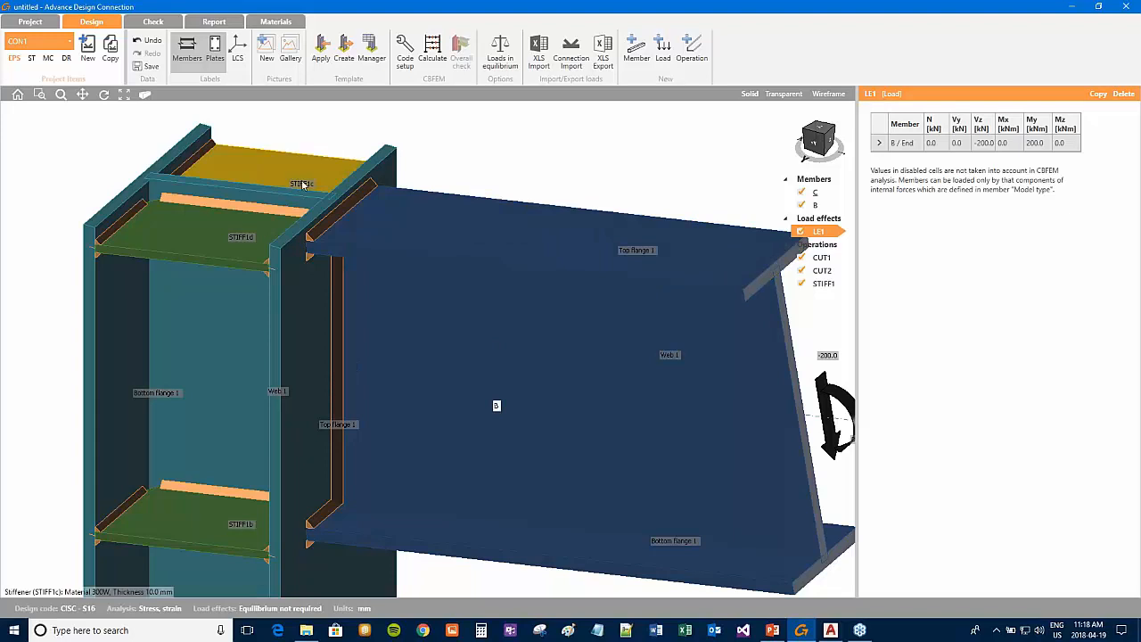
scroll(512, 360, down, 3)
middle_drag(558, 341, 554, 311)
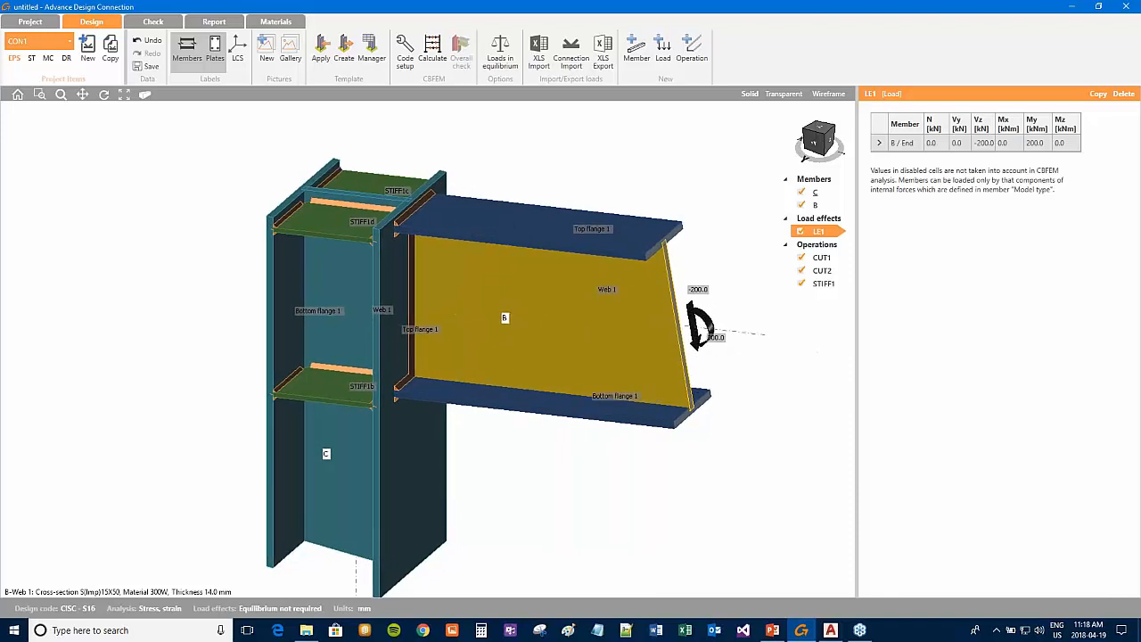
Step: Hide the plate labels and display the members' local coordinate systems
click(214, 49)
click(237, 50)
scroll(622, 359, down, 2)
middle_drag(622, 358, 490, 328)
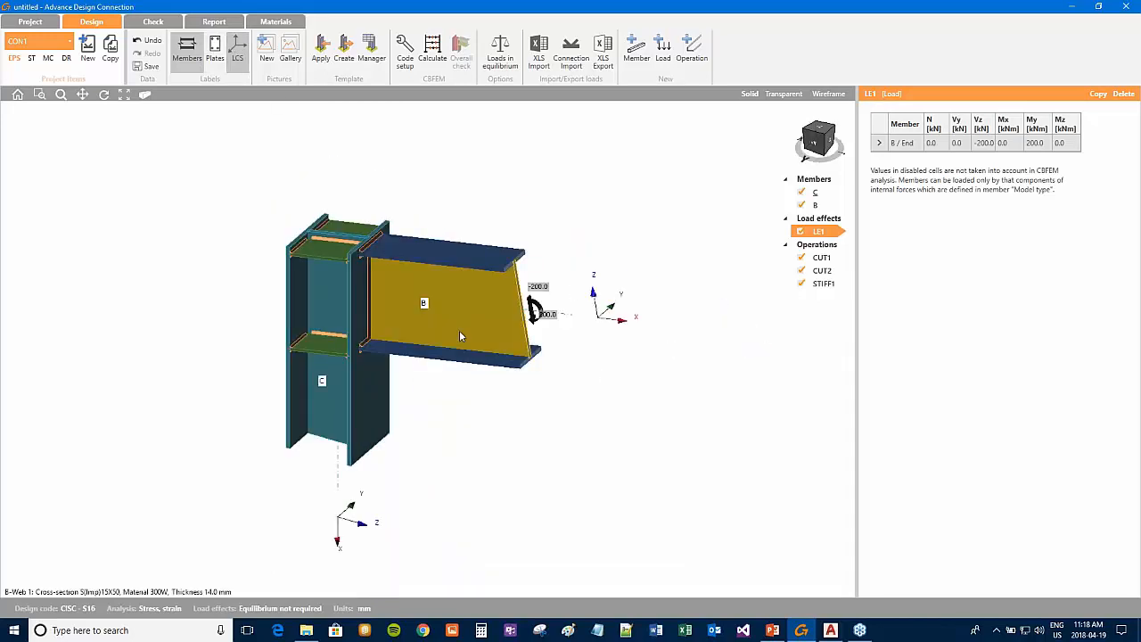
Step: Examine the local coordinate system axes of the column and the beam from closer and farther views
middle_drag(465, 403, 540, 370)
scroll(540, 370, down, 2)
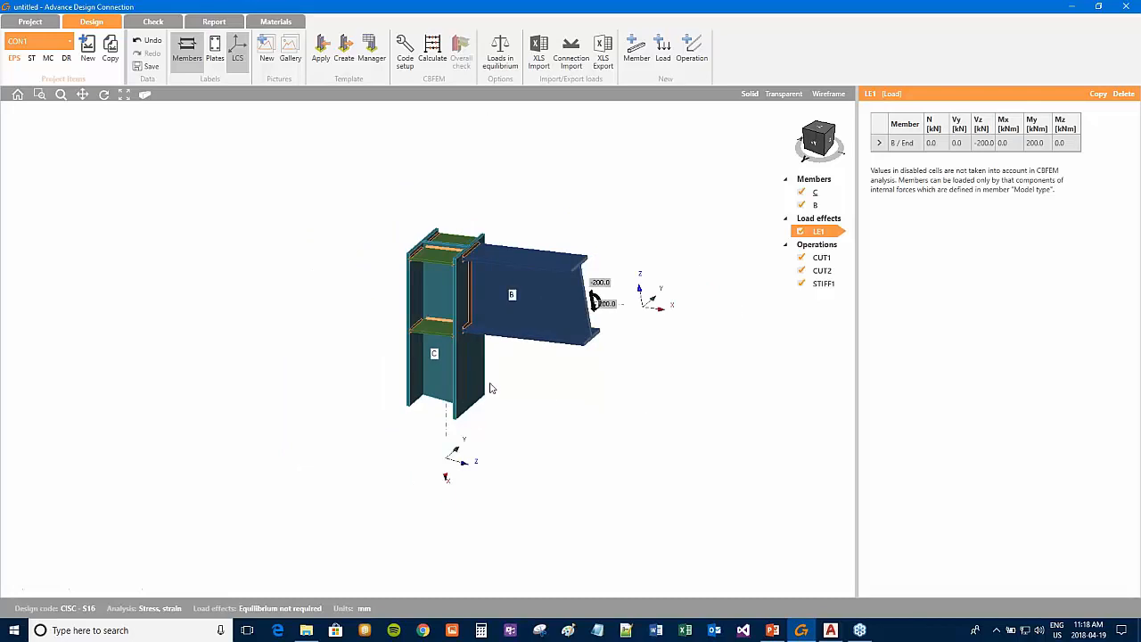
scroll(448, 477, up, 3)
scroll(448, 478, down, 1)
middle_drag(456, 444, 397, 474)
middle_drag(500, 414, 442, 434)
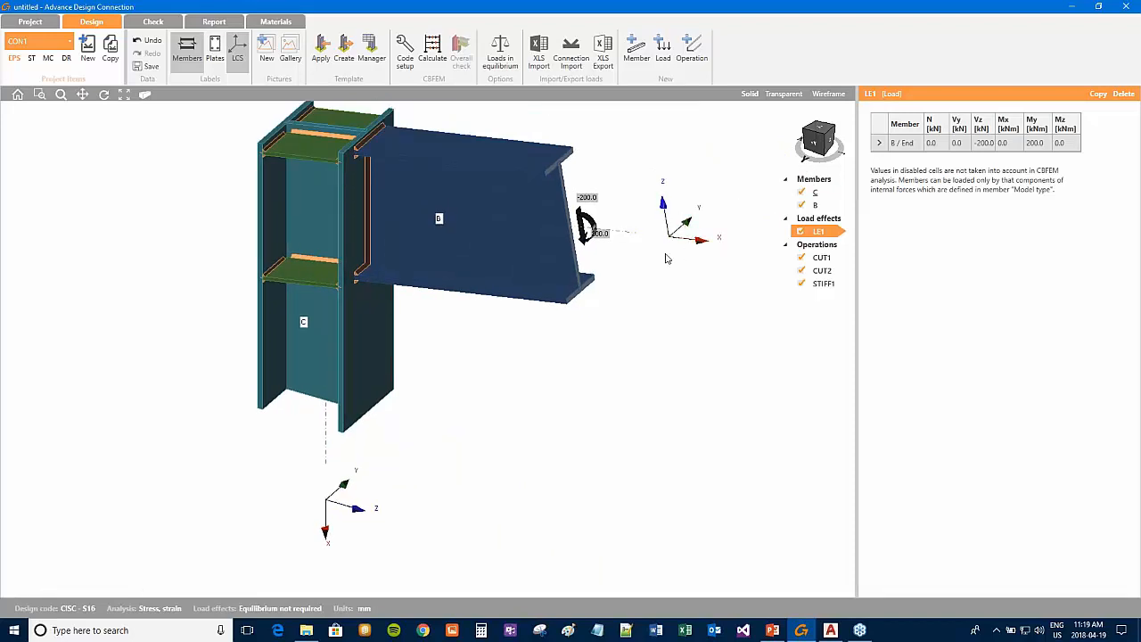
scroll(665, 263, down, 2)
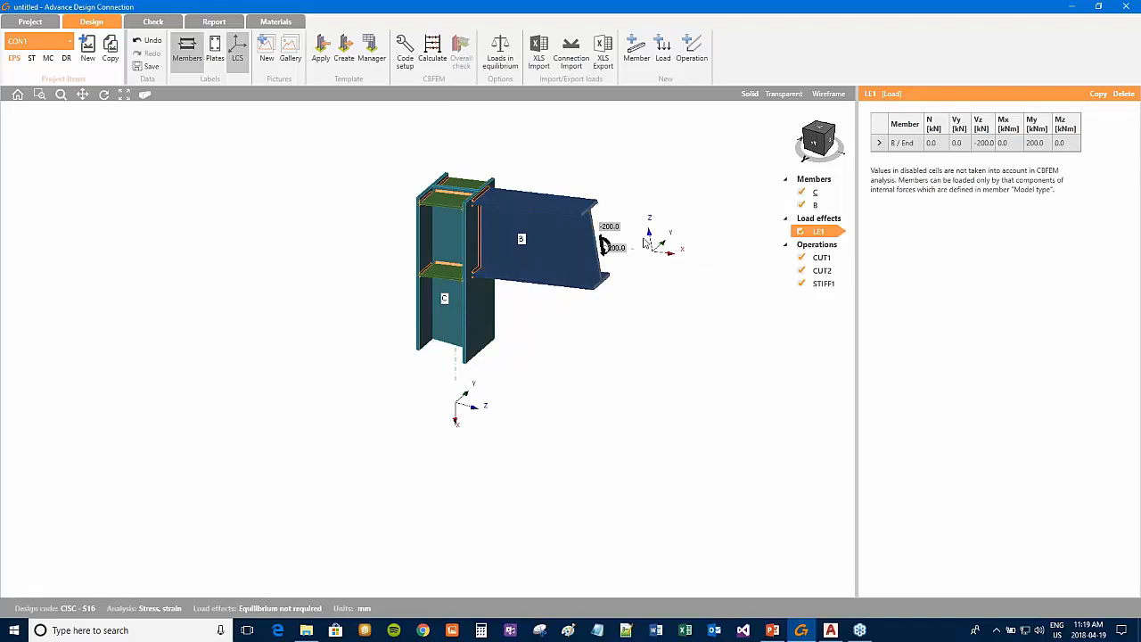
scroll(659, 268, up, 4)
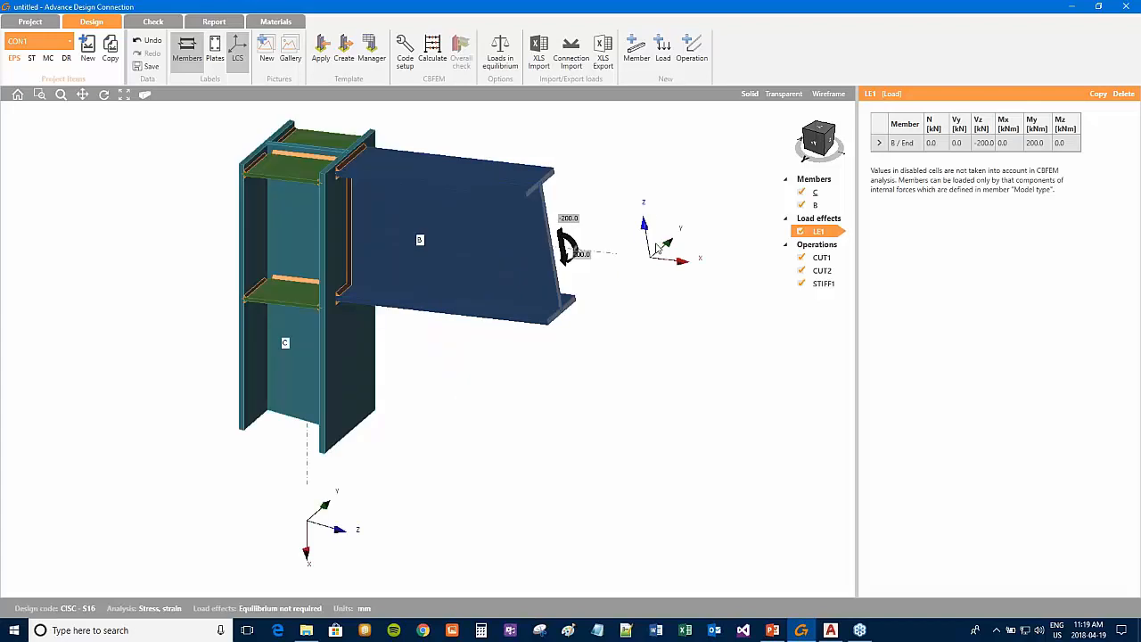
scroll(630, 270, down, 3)
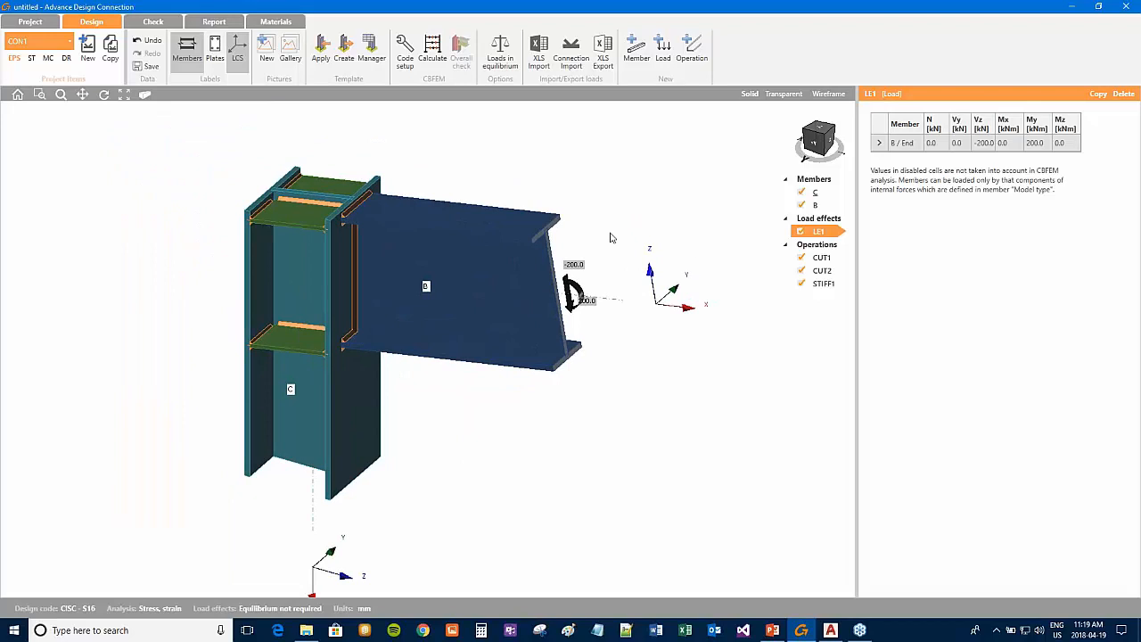
Step: Hide the members' local coordinate systems and take a new picture of the connection model
click(237, 57)
click(237, 56)
click(237, 57)
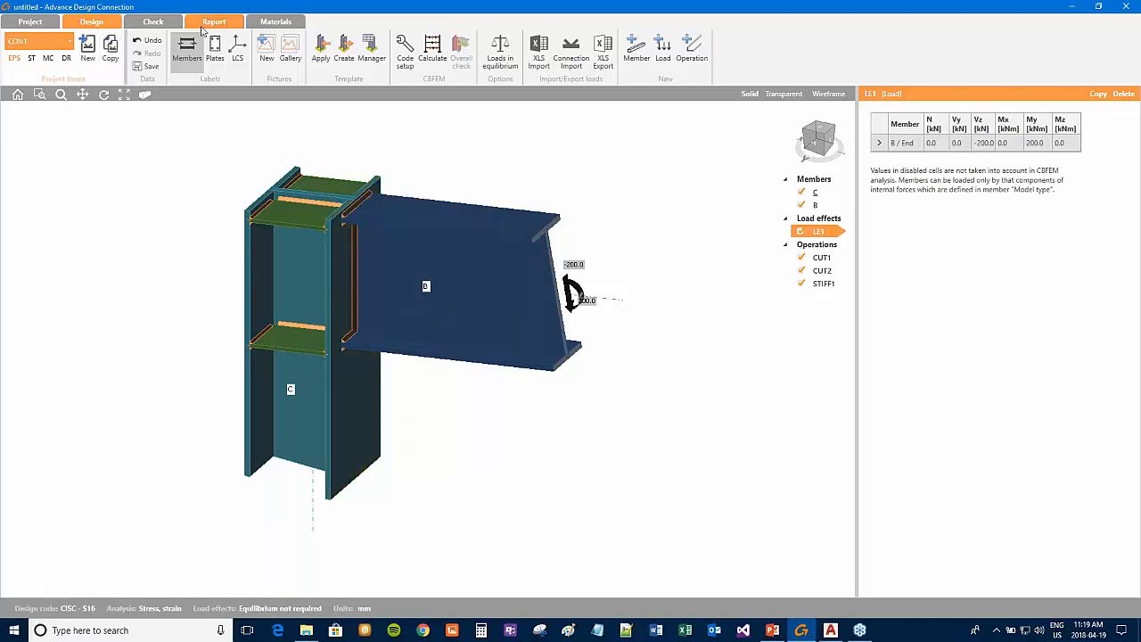
click(267, 57)
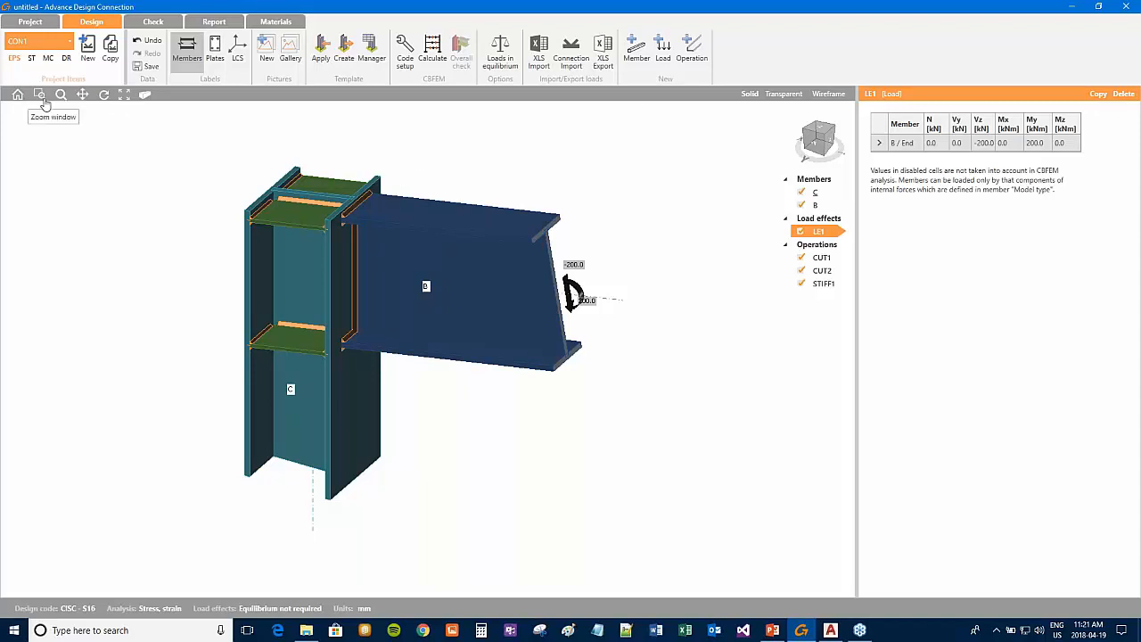
Step: Rotate the 3D view of the connection and try the perspective view toggle
click(104, 96)
drag(234, 324, 282, 291)
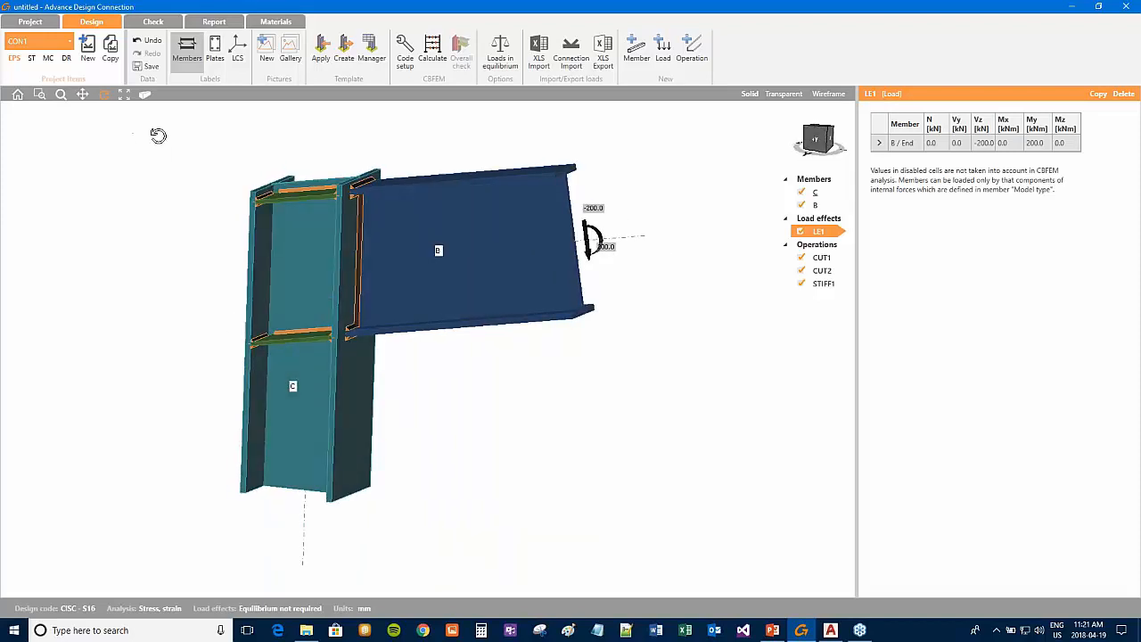
click(145, 97)
click(146, 96)
mouse_move(512, 348)
mouse_down()
mouse_move(523, 339)
mouse_move(499, 356)
mouse_up()
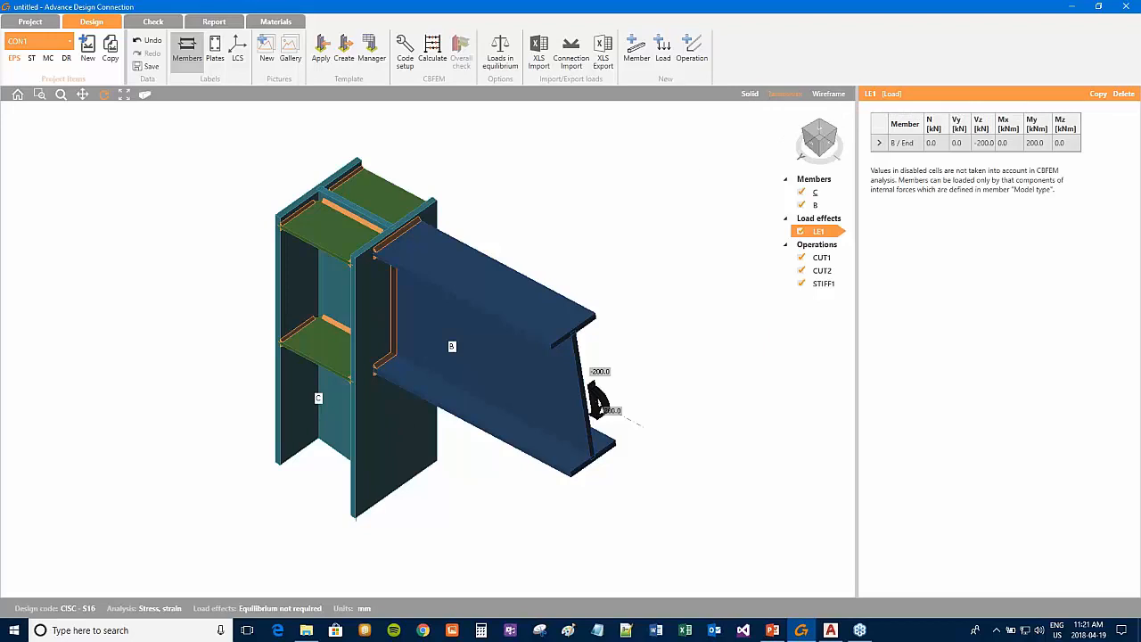
Step: Display the connection model as transparent and examine the stiffeners and welds between the column and beam
click(784, 94)
scroll(469, 375, up, 2)
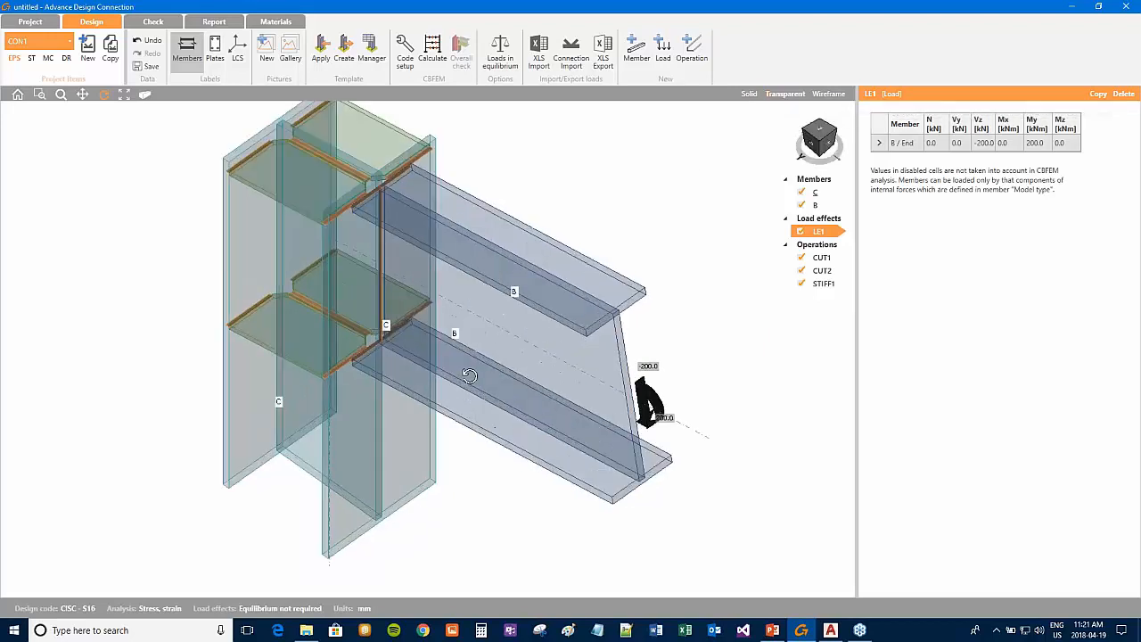
drag(469, 376, 452, 409)
scroll(451, 409, up, 5)
middle_drag(397, 324, 517, 403)
middle_drag(461, 354, 489, 323)
scroll(489, 323, down, 5)
drag(489, 324, 458, 287)
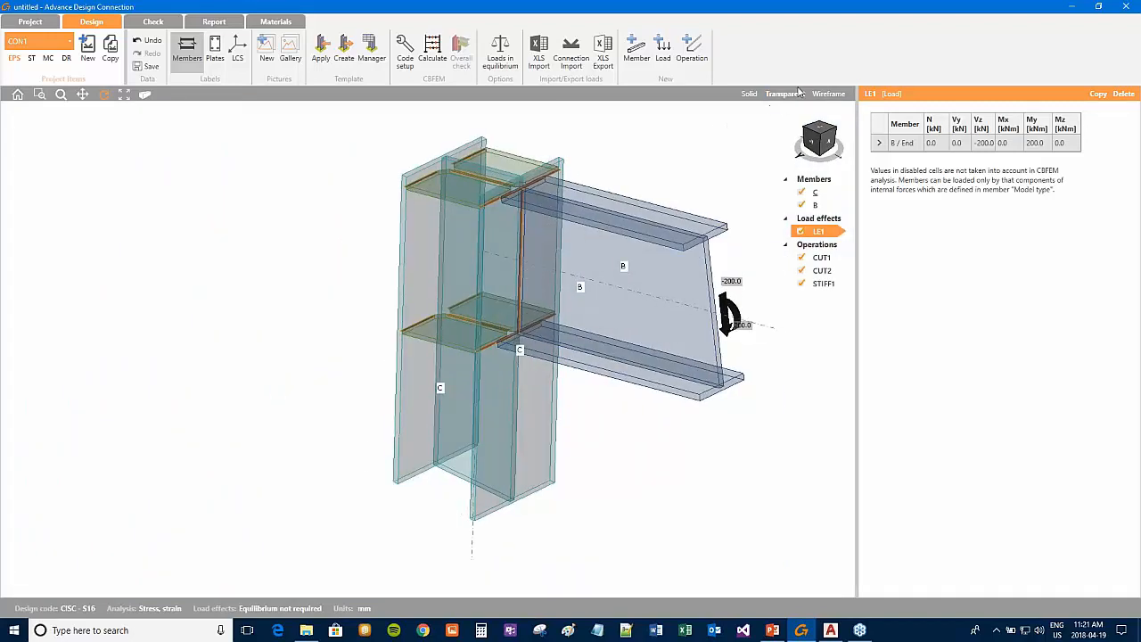
Step: Display the model in wireframe to view the member axes and moment diagram, and return it to the solid display
click(830, 93)
middle_drag(559, 345, 412, 387)
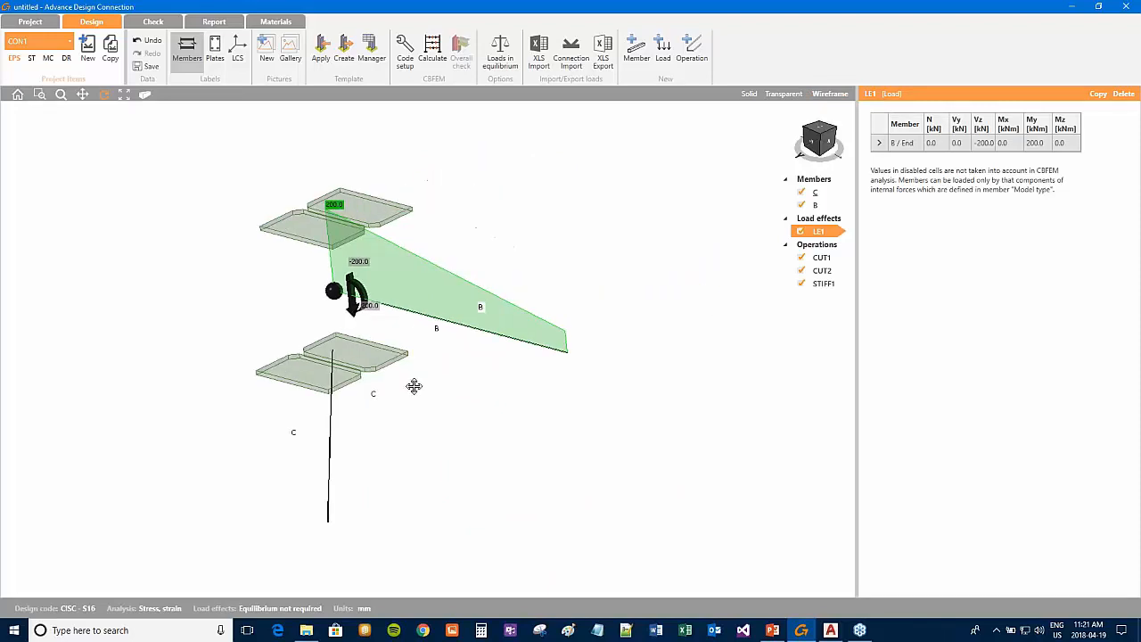
scroll(365, 477, down, 2)
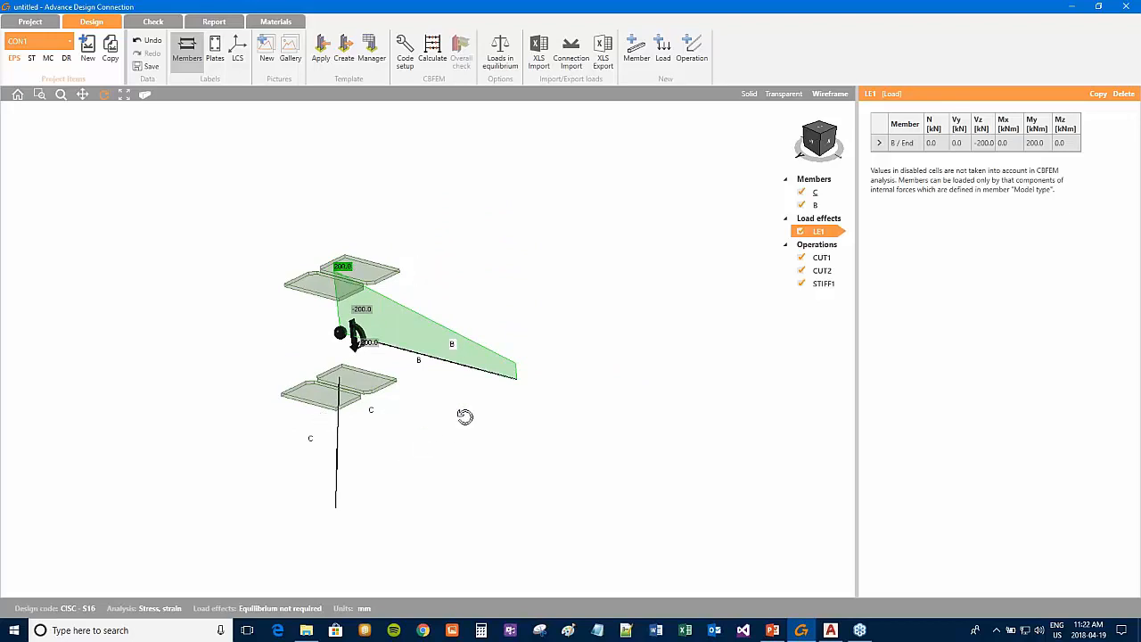
click(755, 96)
drag(582, 261, 529, 237)
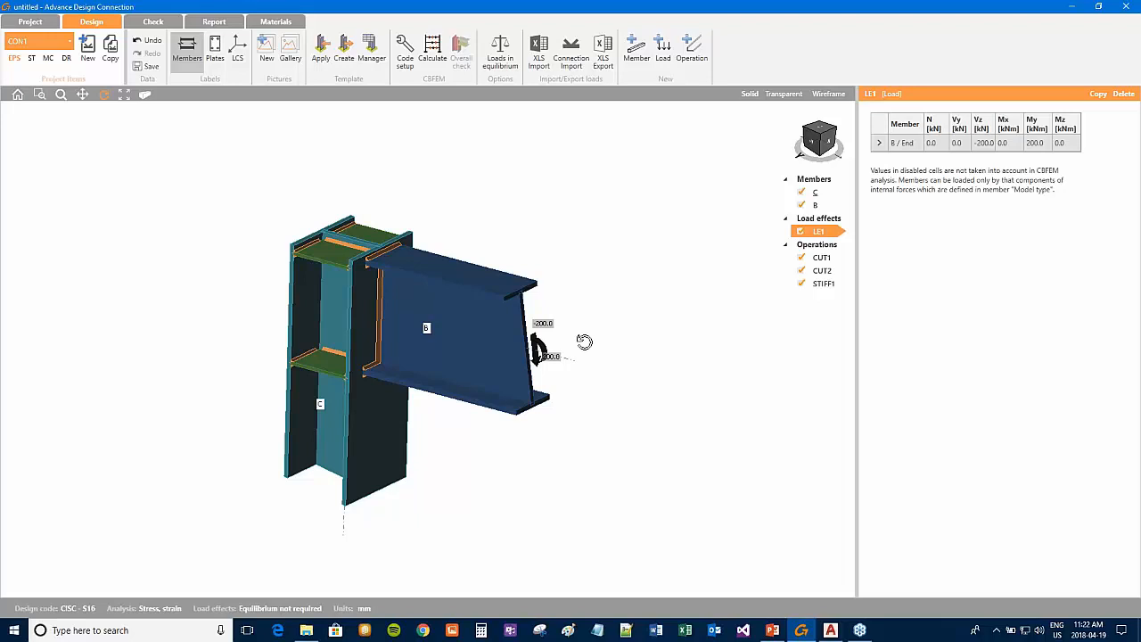
middle_drag(582, 340, 569, 336)
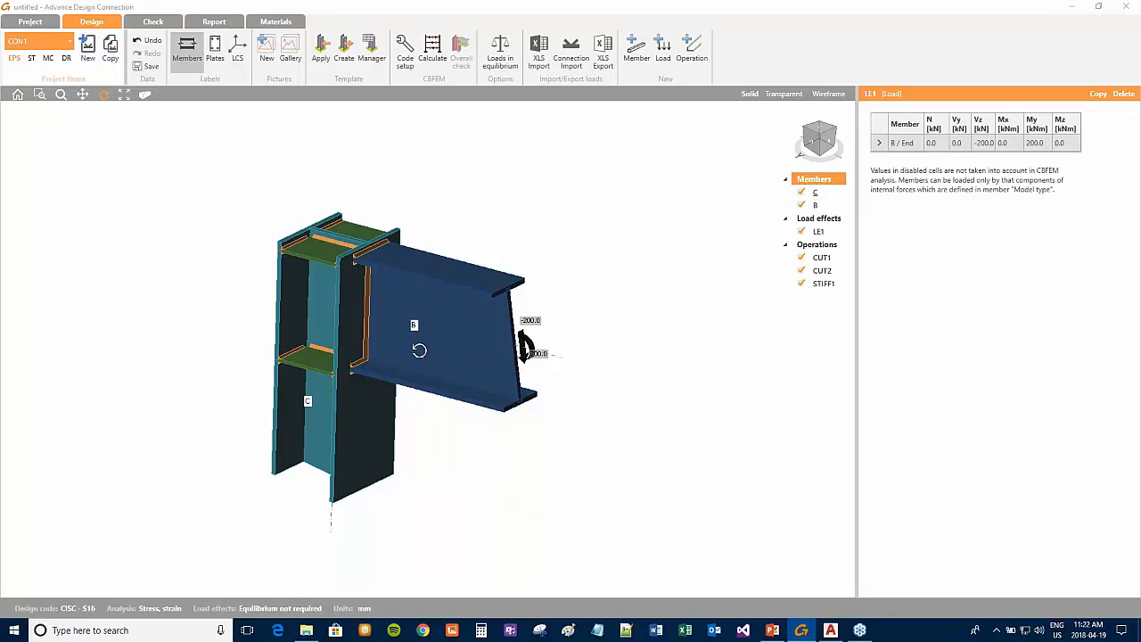
Step: Open the cross-section of column C for editing and browse the rolled I-shape families without changing the HP(Imp)10X57 shape
click(827, 195)
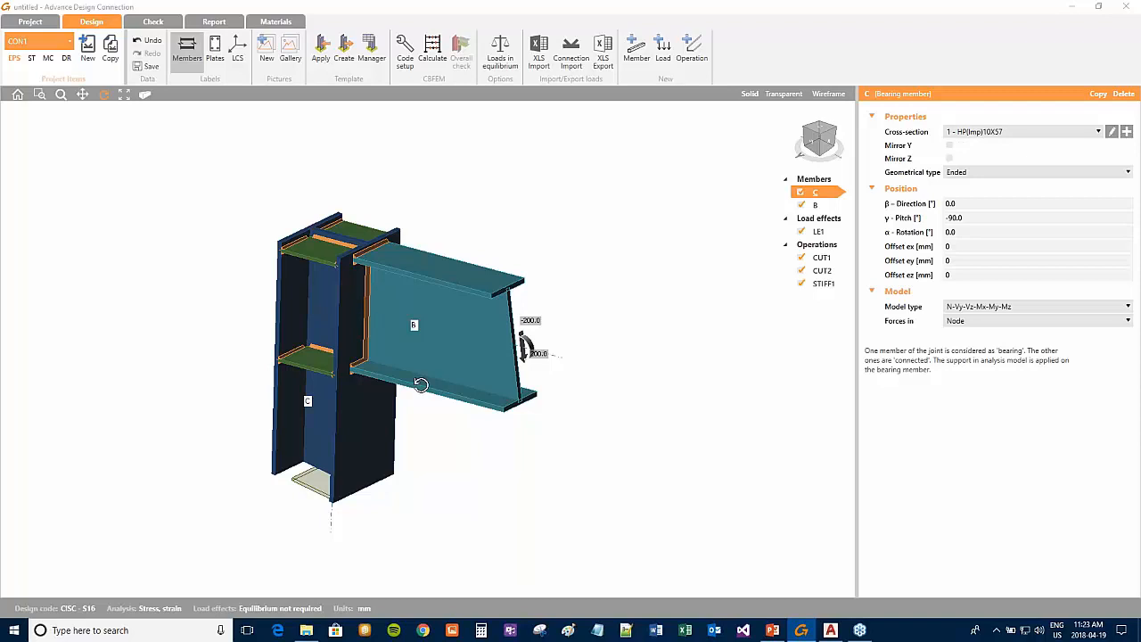
click(1111, 132)
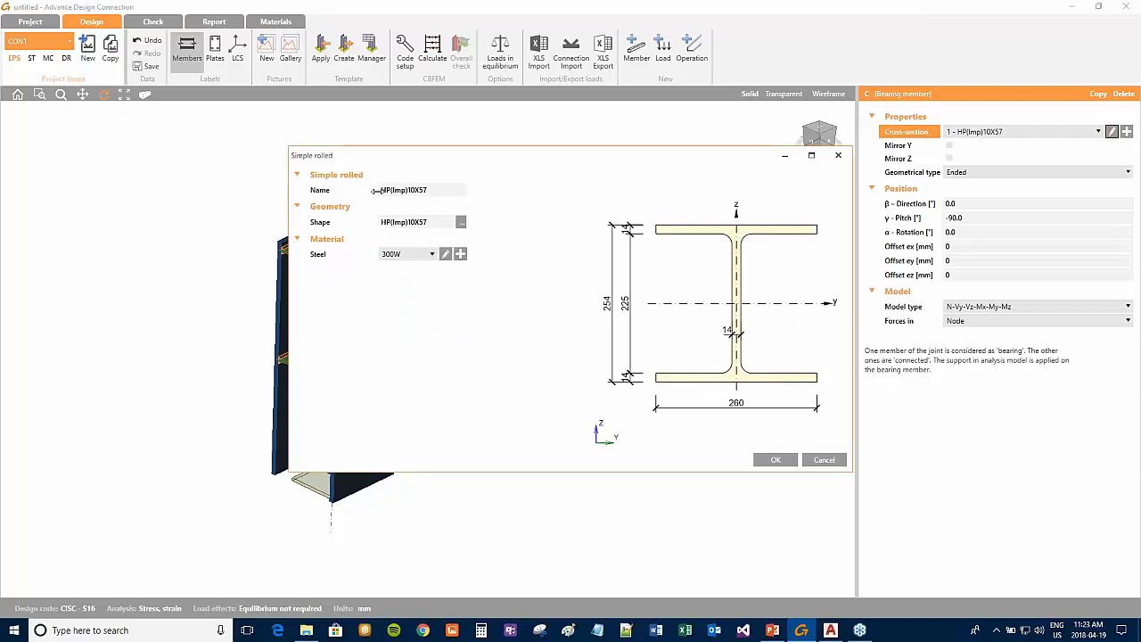
click(460, 223)
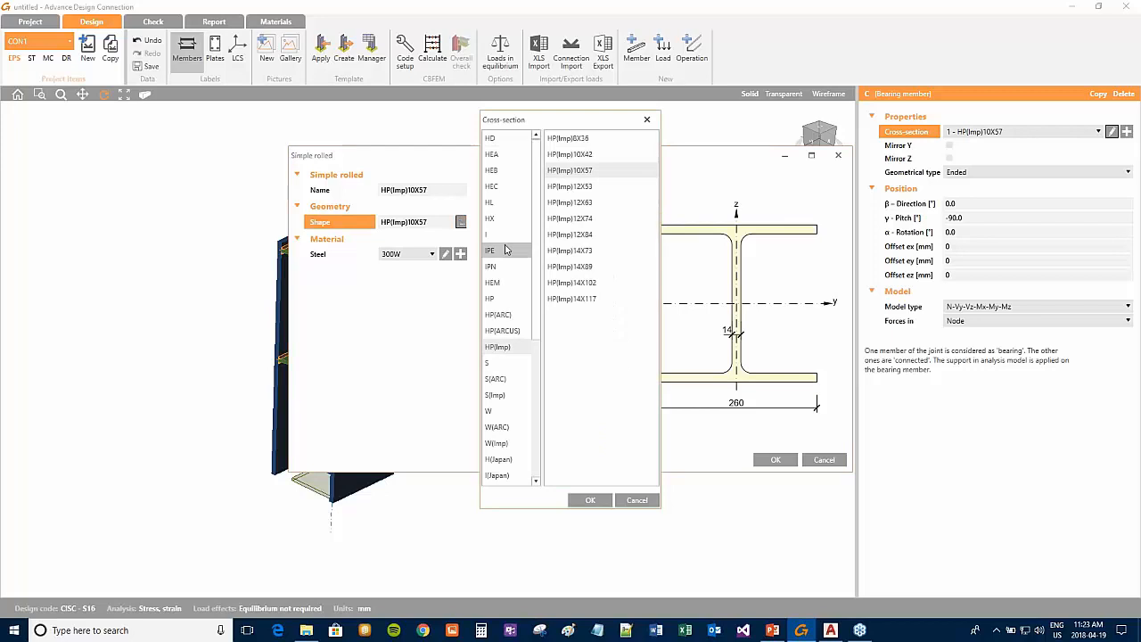
scroll(533, 321, down, 5)
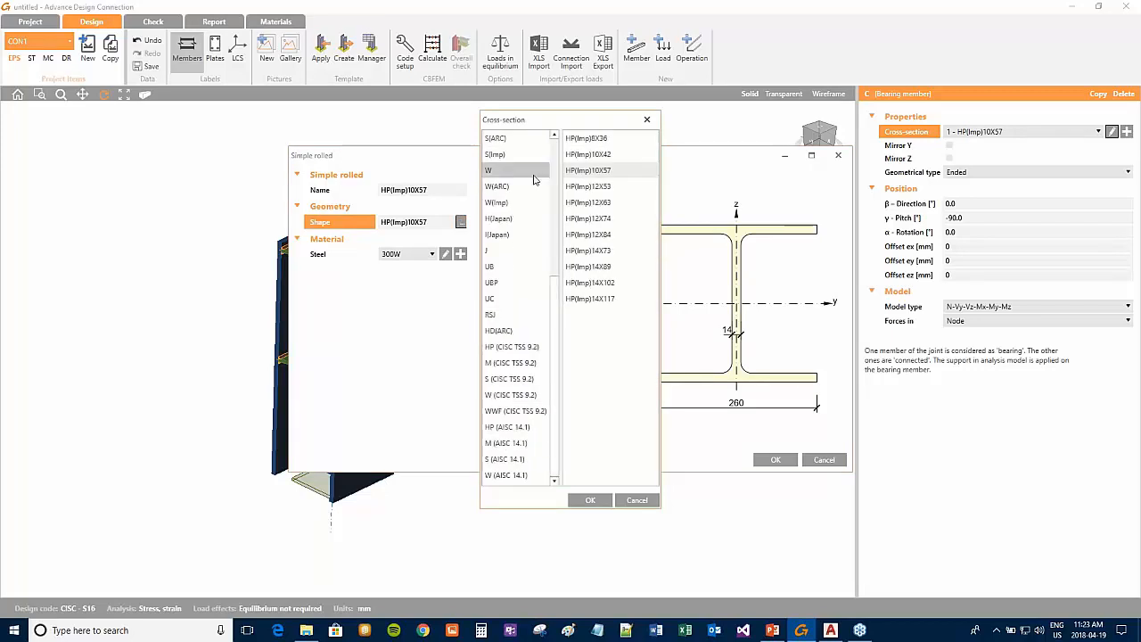
scroll(529, 184, up, 2)
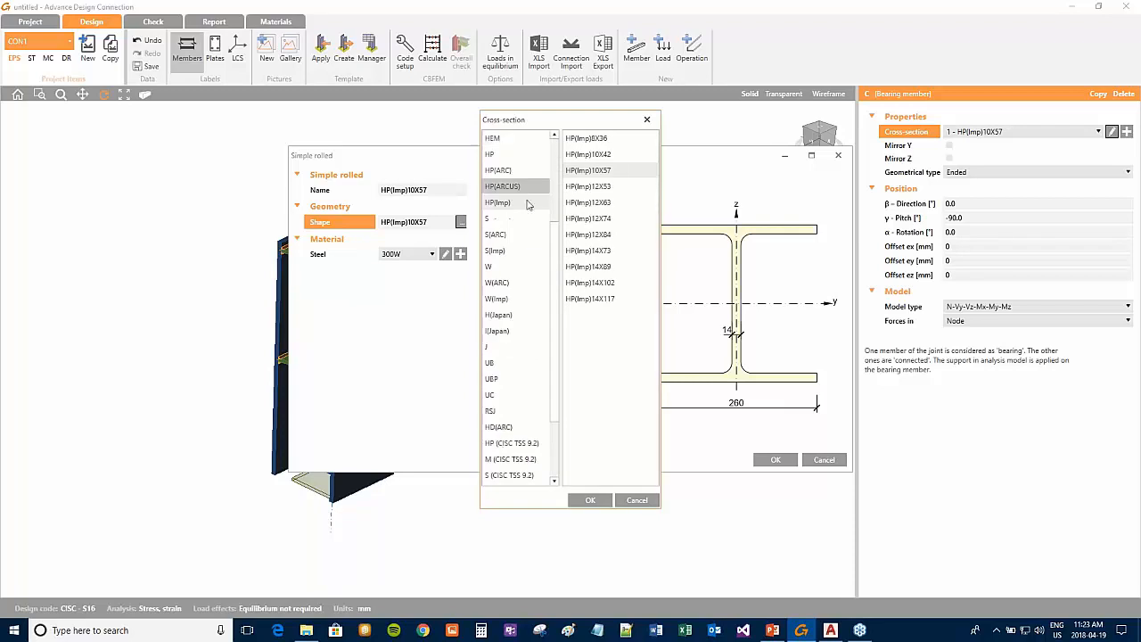
scroll(518, 328, down, 2)
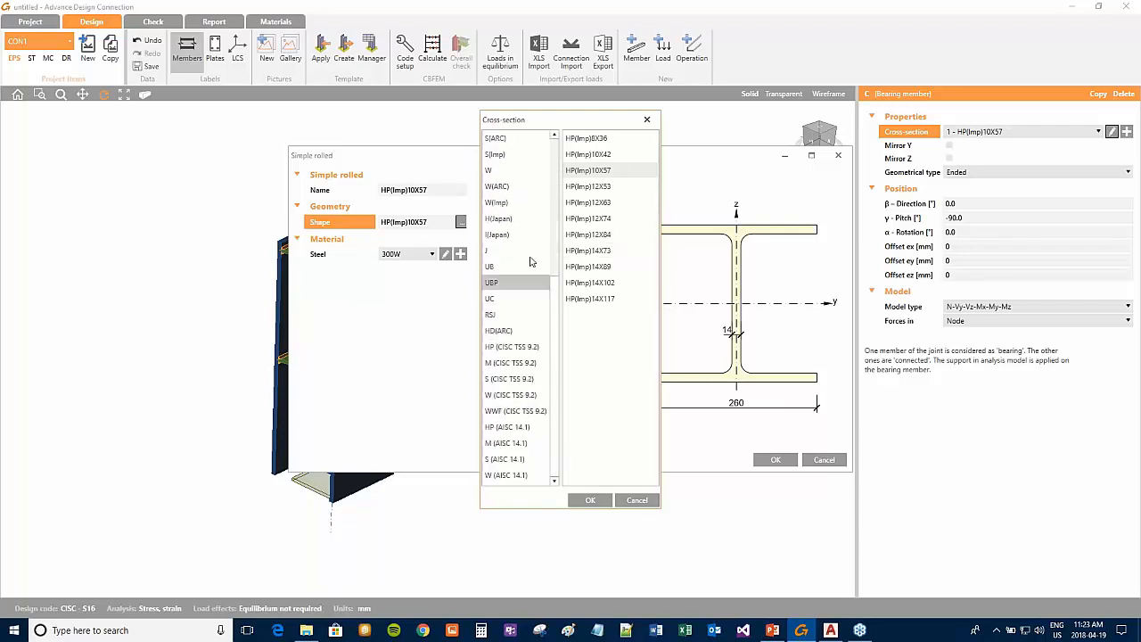
click(636, 500)
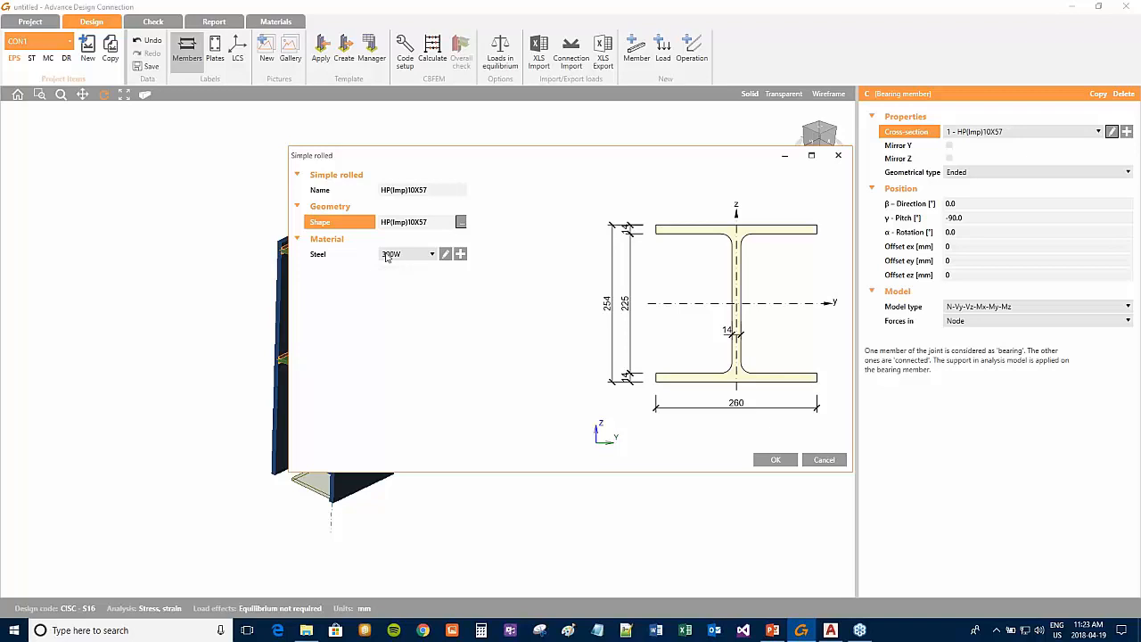
Step: Review the material properties of the column's 300W steel and the list of cross-sections available for the column
click(445, 254)
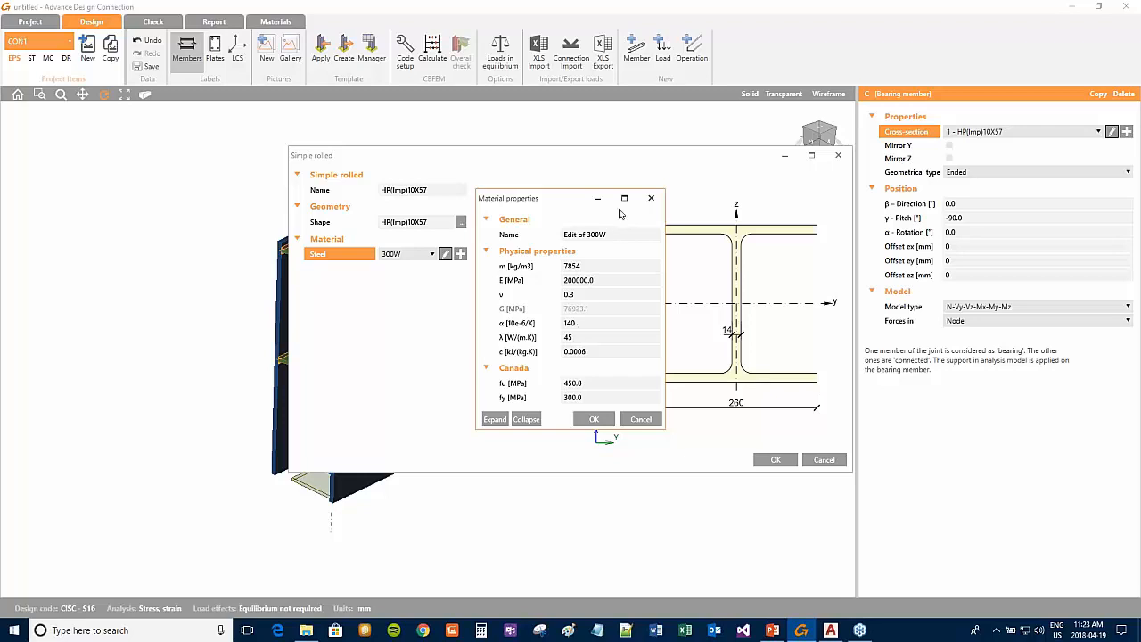
click(652, 199)
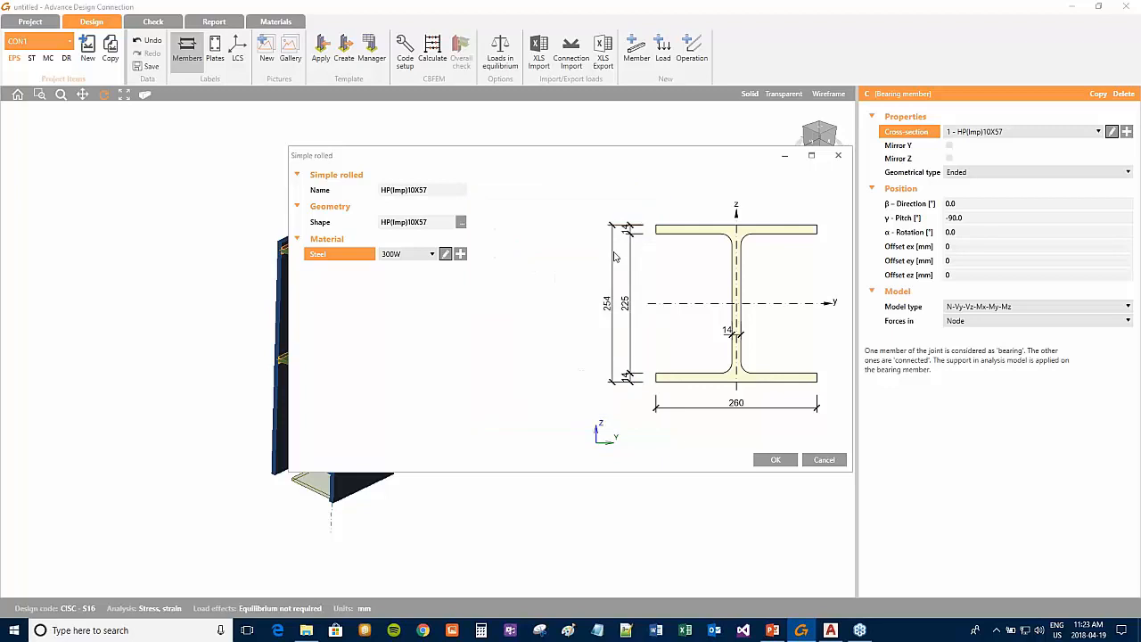
click(816, 461)
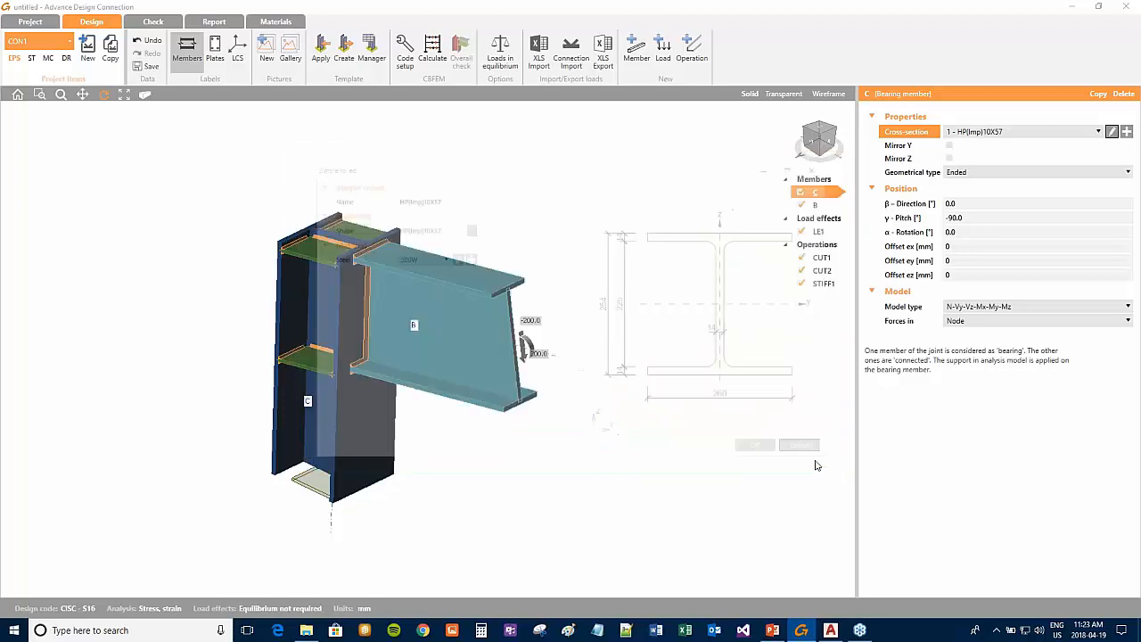
click(1093, 134)
click(1088, 140)
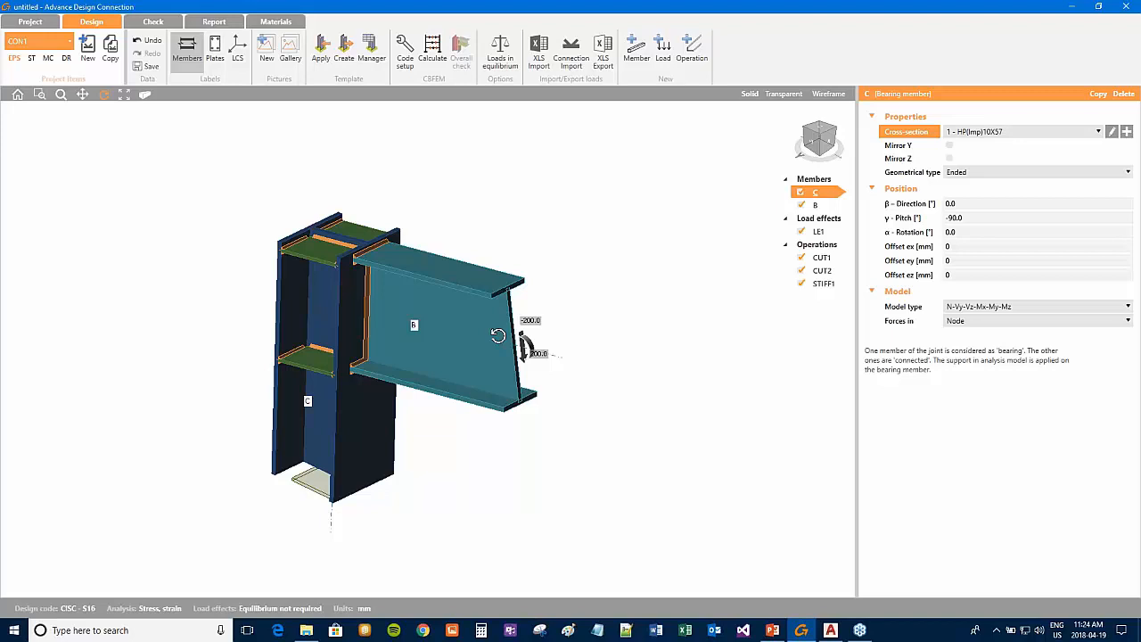
Step: Start a new cross-section for the column and review the rolled, welded or composed, and cold-formed section types
click(1125, 132)
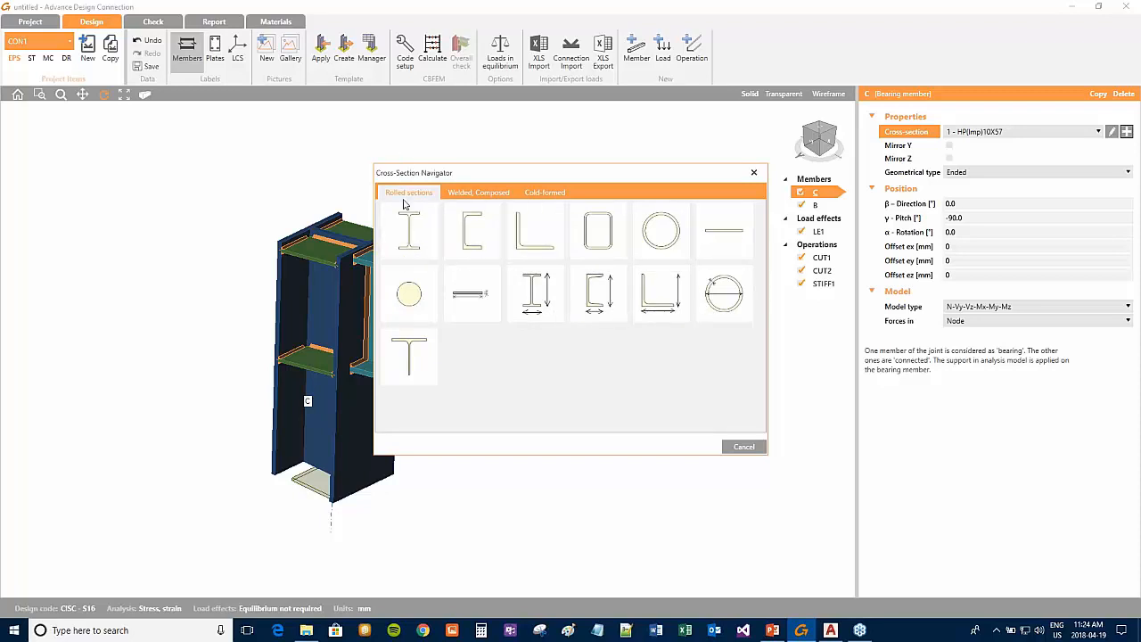
click(469, 193)
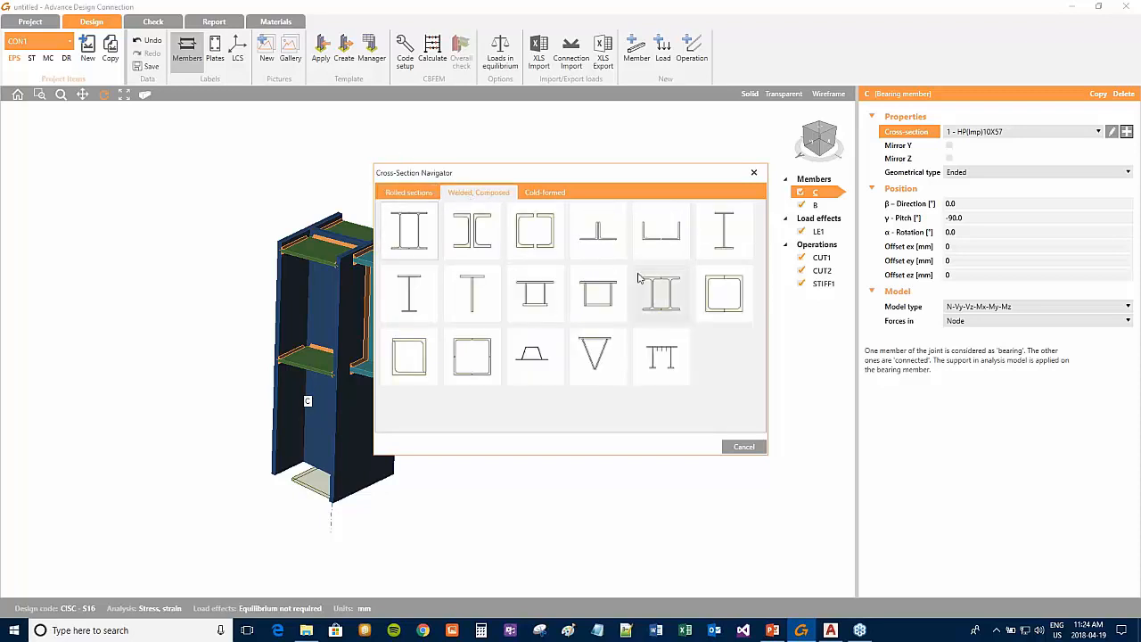
click(545, 194)
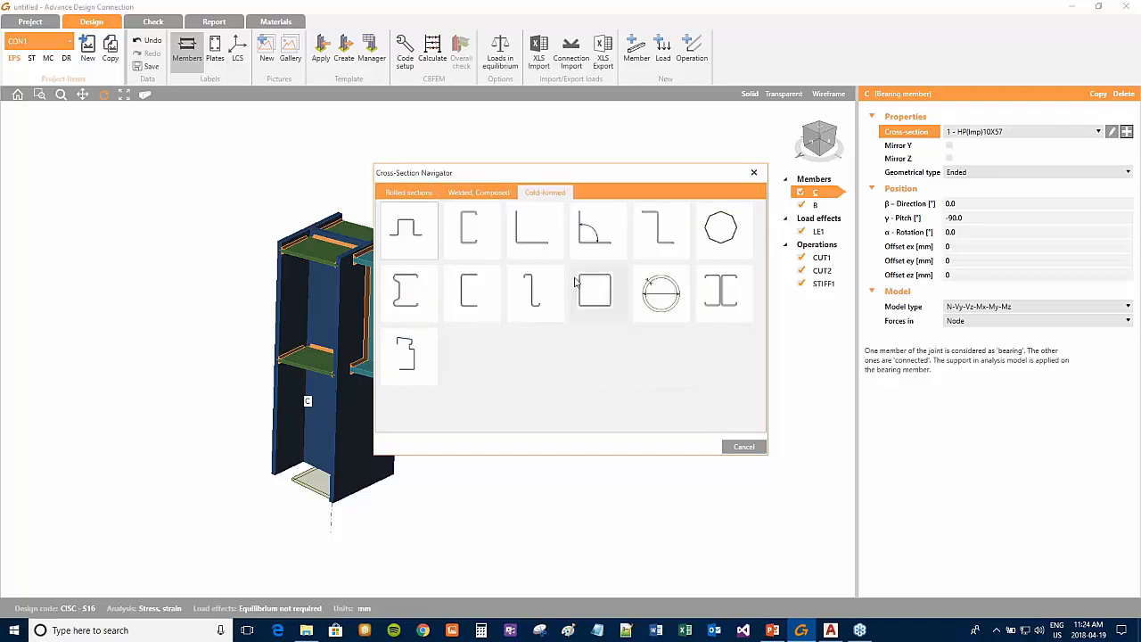
click(477, 193)
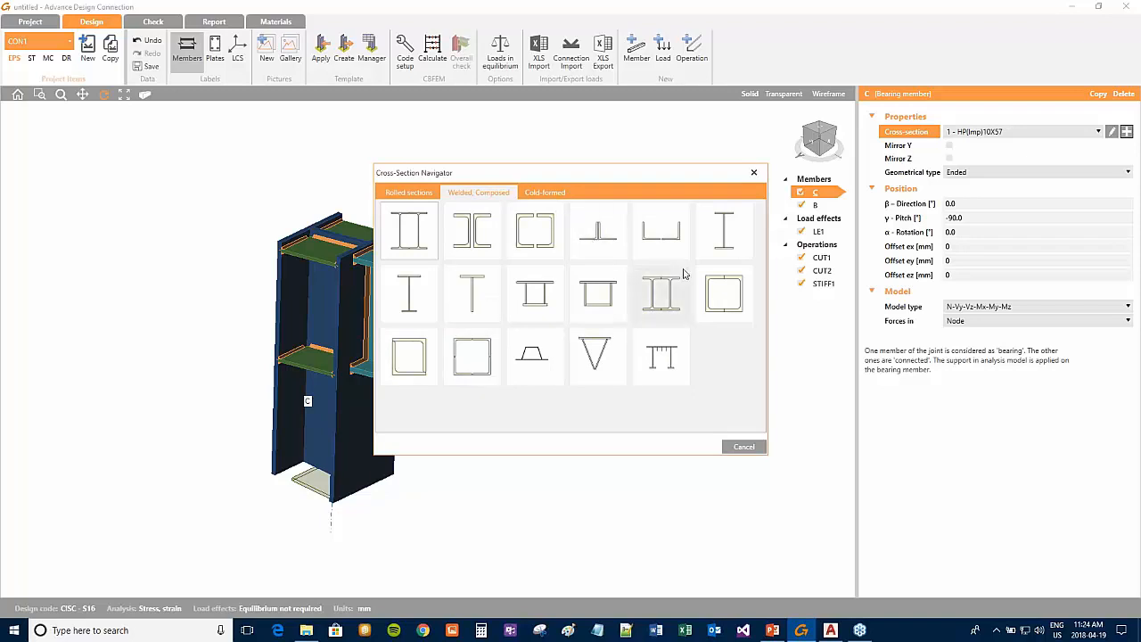
Step: Start a general composed cross-section and insert a rolled HD100/15 I-section as its first component
click(661, 359)
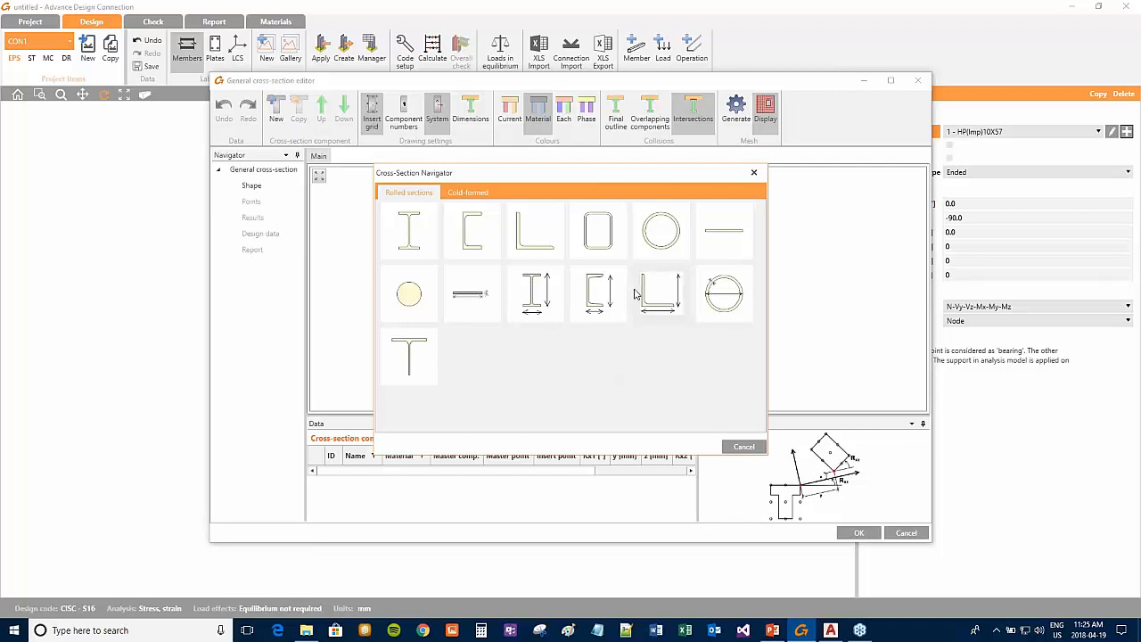
click(423, 239)
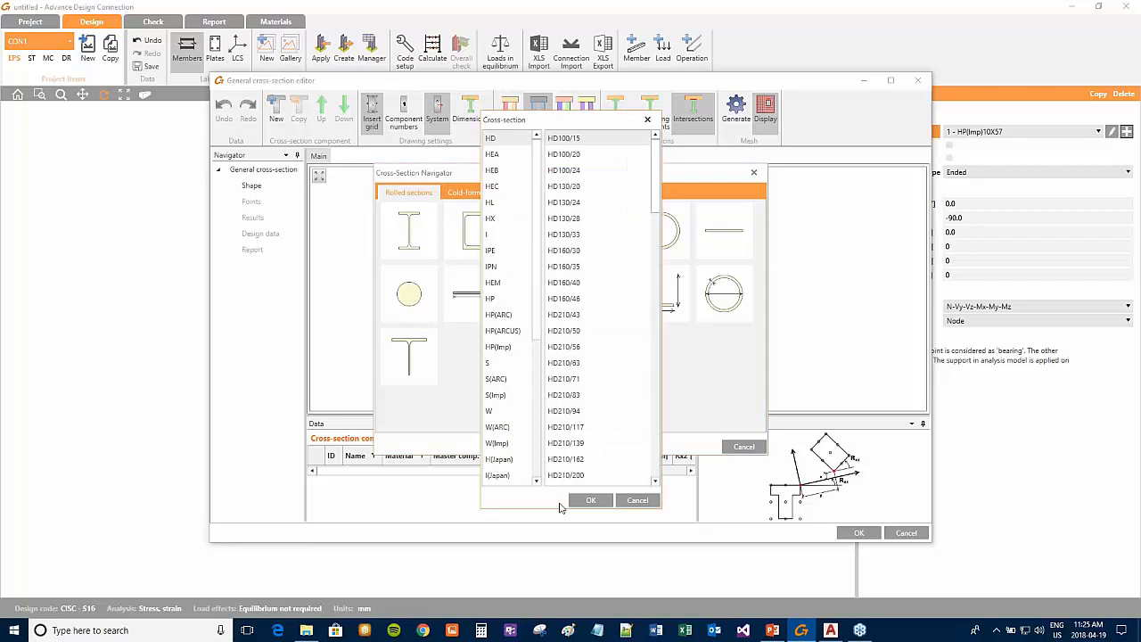
click(589, 500)
scroll(617, 328, down, 3)
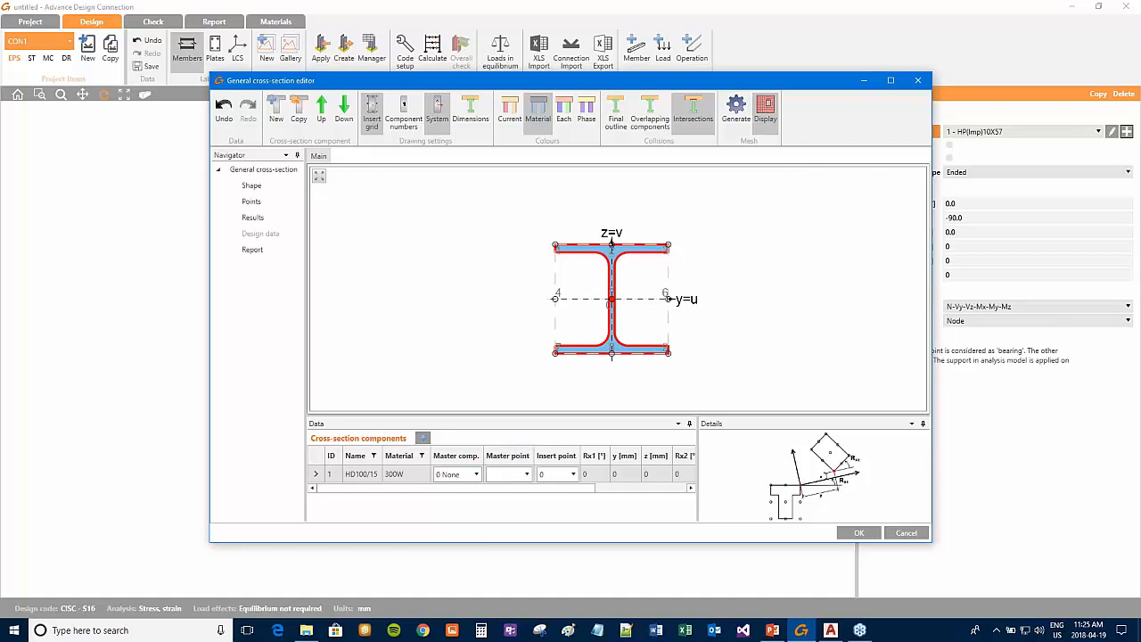
Step: Add a rolled U30 channel as the second component of the general cross-section
click(422, 439)
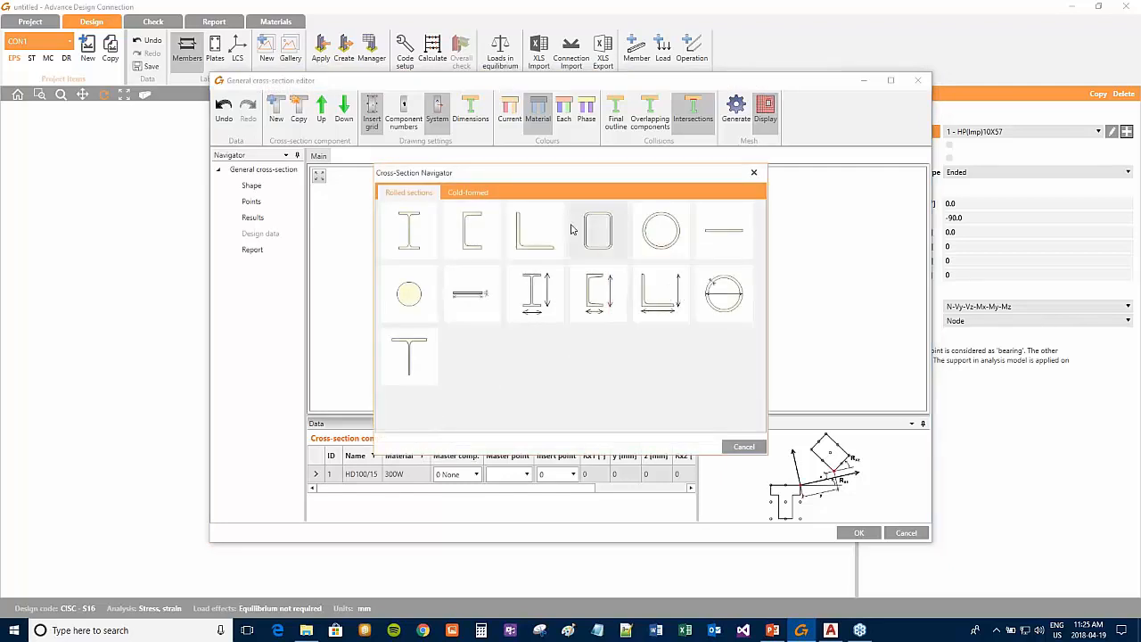
click(470, 234)
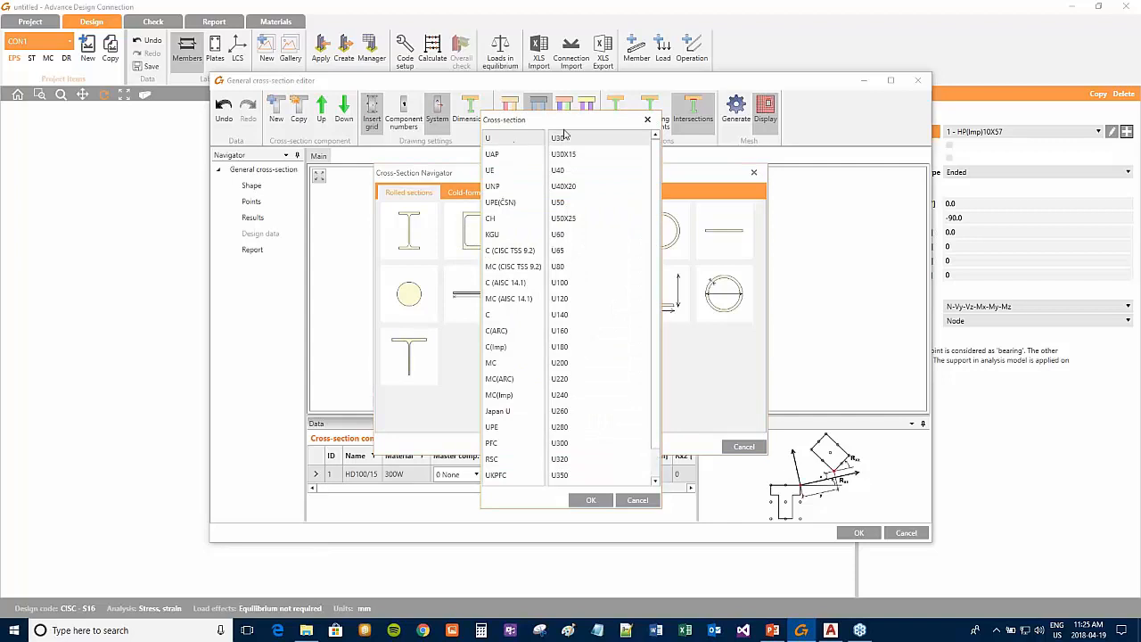
click(597, 499)
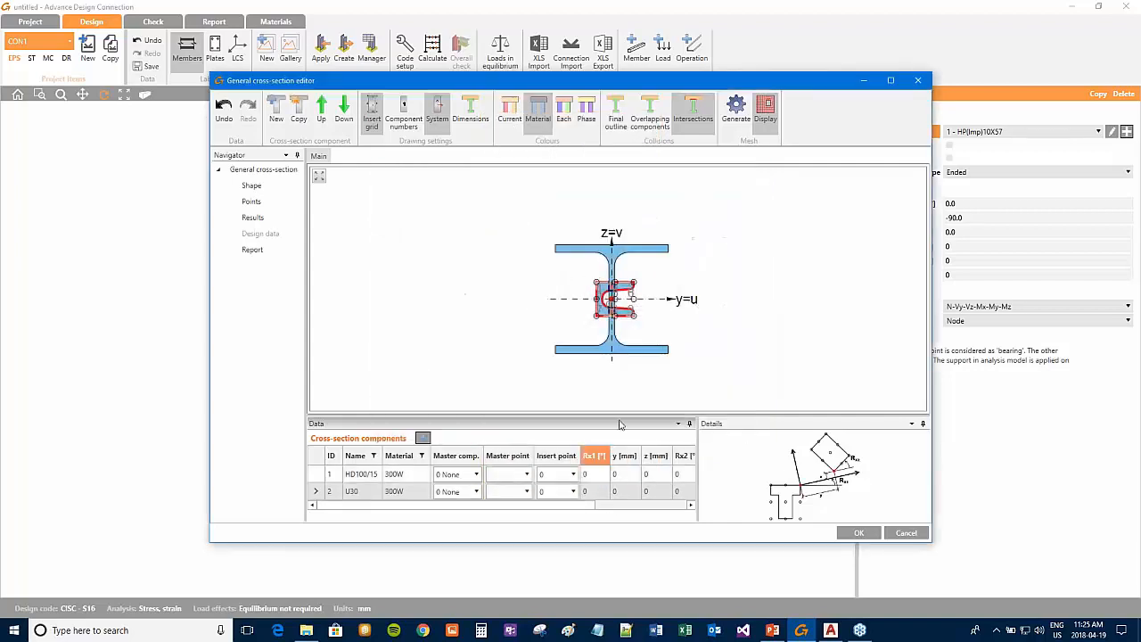
scroll(654, 371, up, 3)
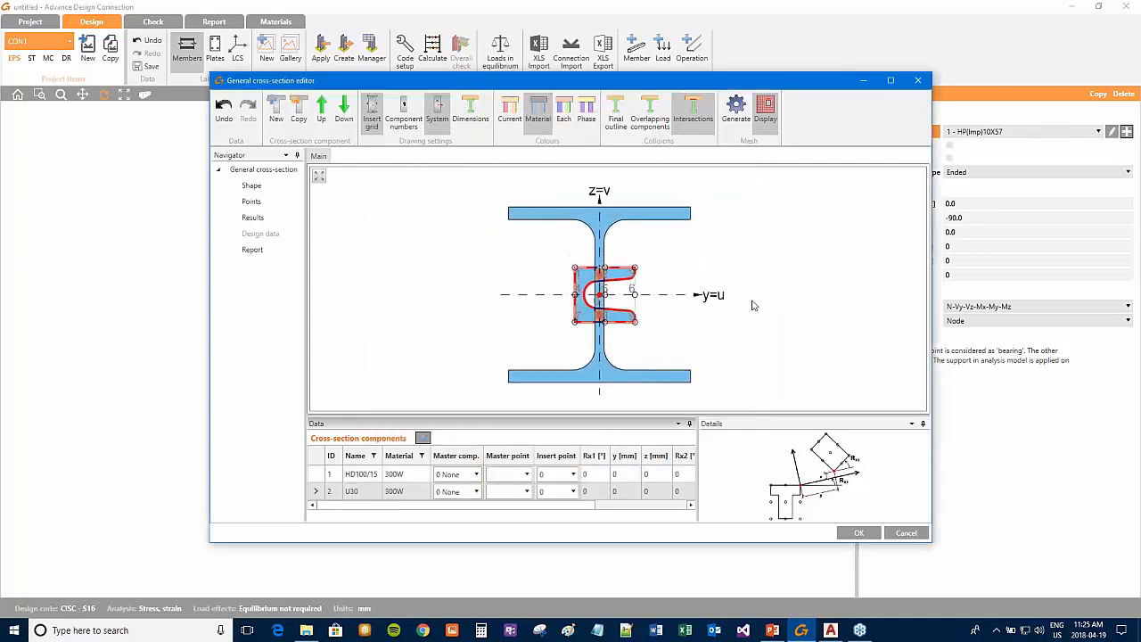
mouse_move(640, 331)
middle_down()
mouse_move(674, 324)
mouse_move(652, 328)
middle_up()
scroll(677, 325, down, 1)
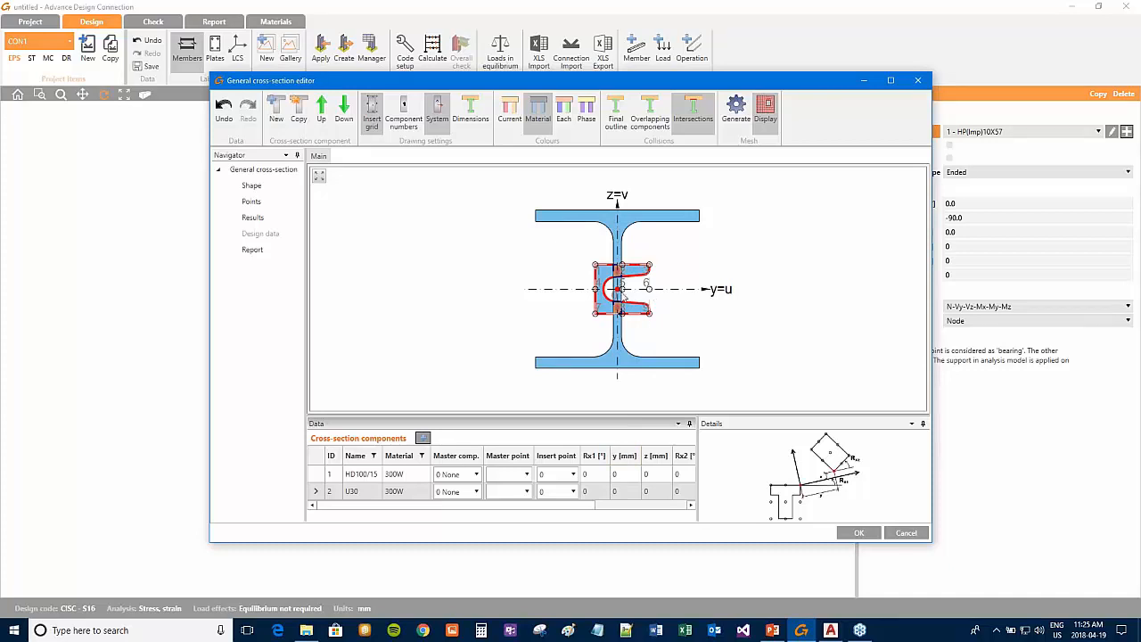
Step: Set the U30 channel's z position to 60 mm to place it on the I-section's upper flange
click(647, 491)
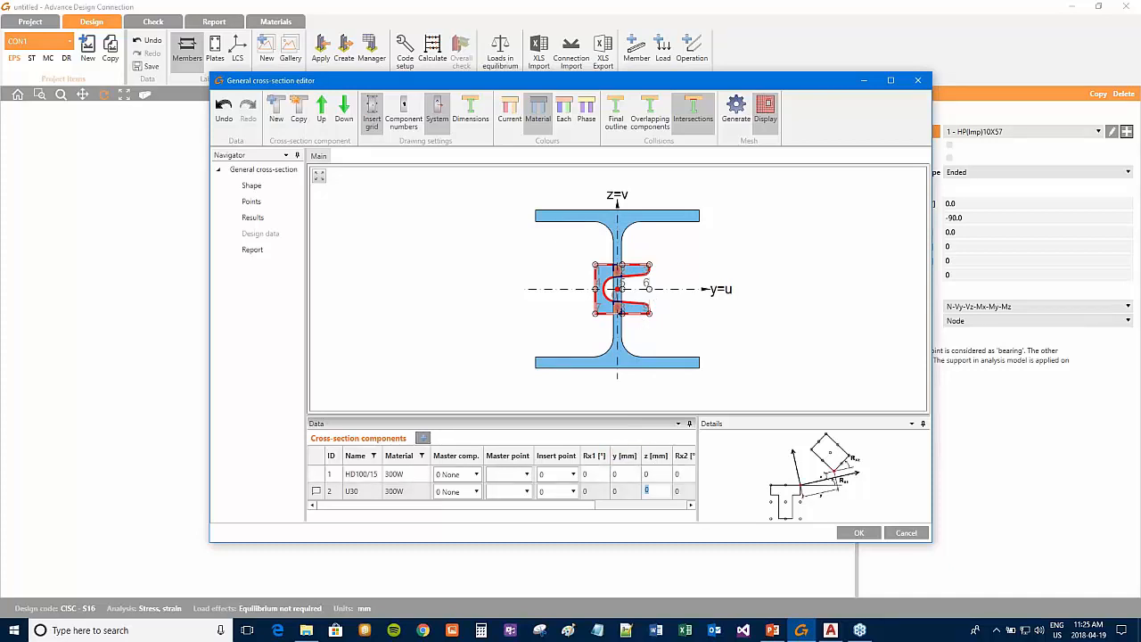
text(60)
click(630, 494)
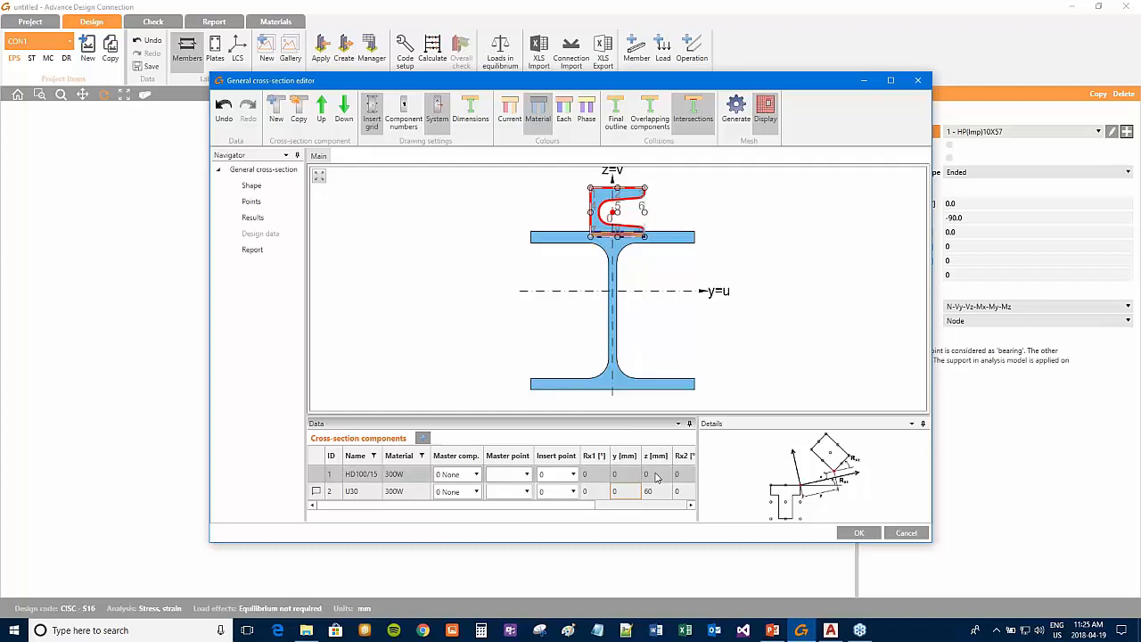
scroll(665, 272, down, 1)
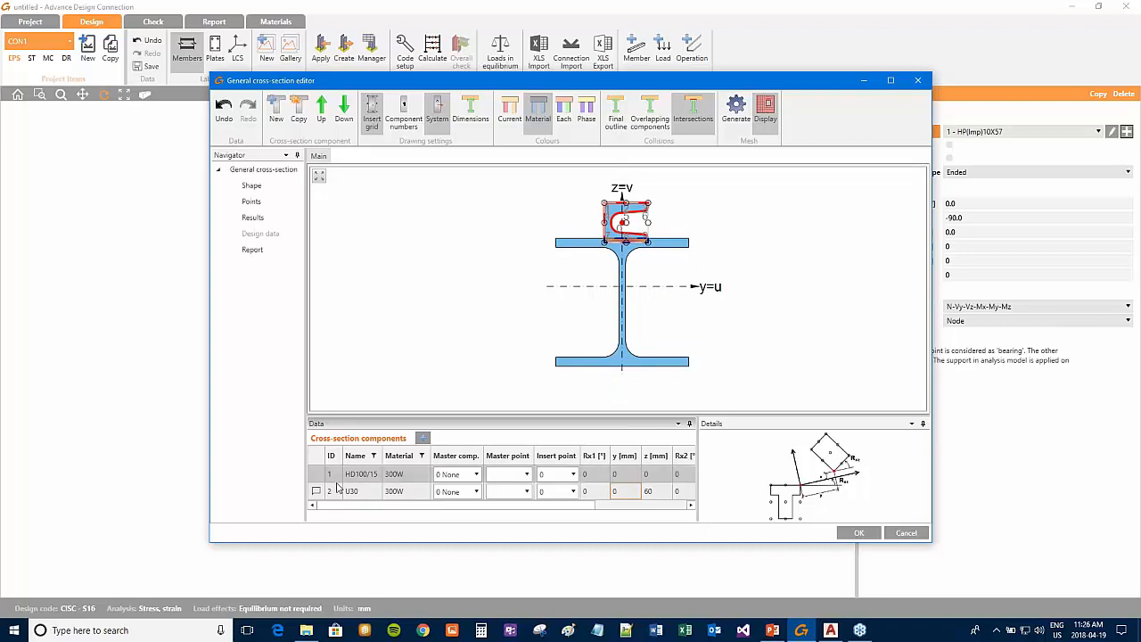
mouse_move(347, 506)
mouse_down()
mouse_move(364, 509)
mouse_move(339, 507)
mouse_up()
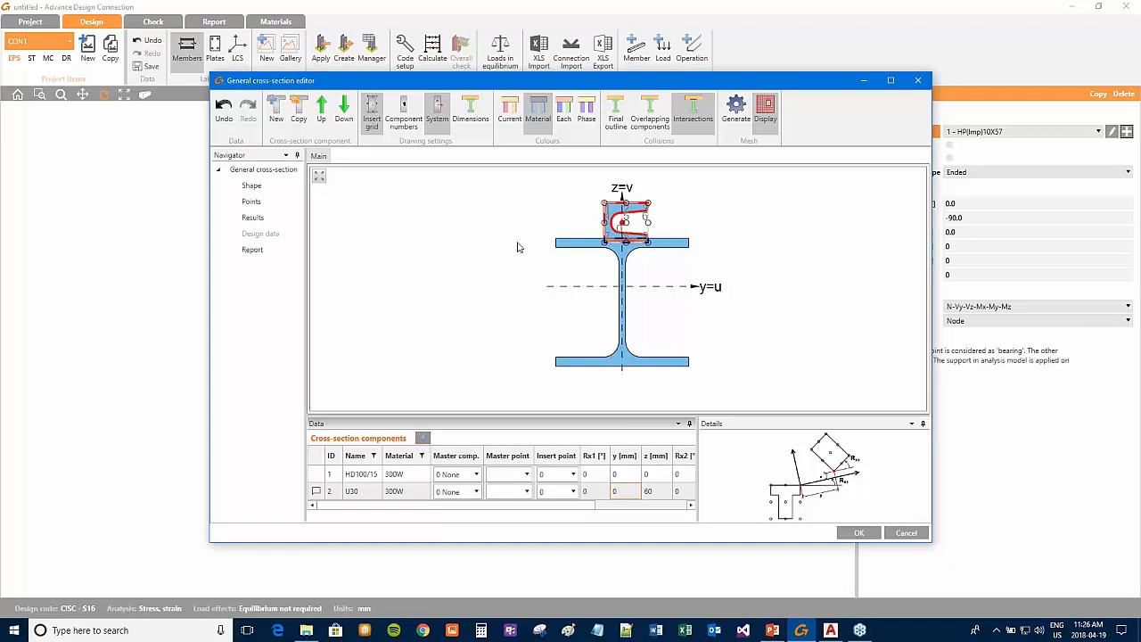
Step: Open the composed section's results and examine the Tau Mx stress distribution over the profile
click(258, 217)
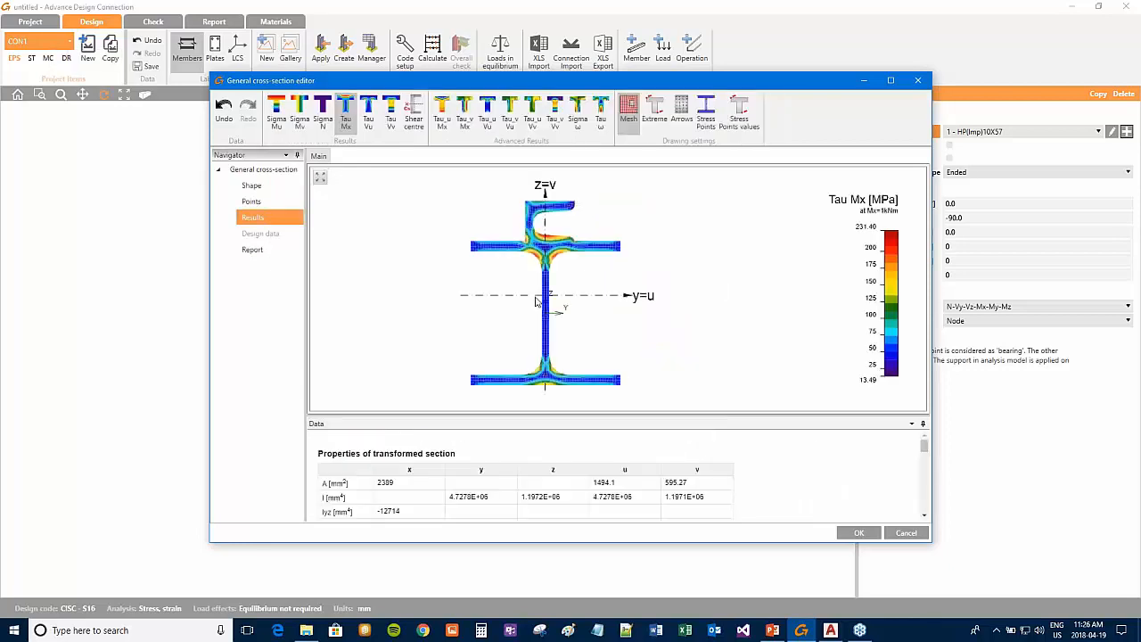
scroll(571, 257, up, 2)
scroll(570, 256, down, 2)
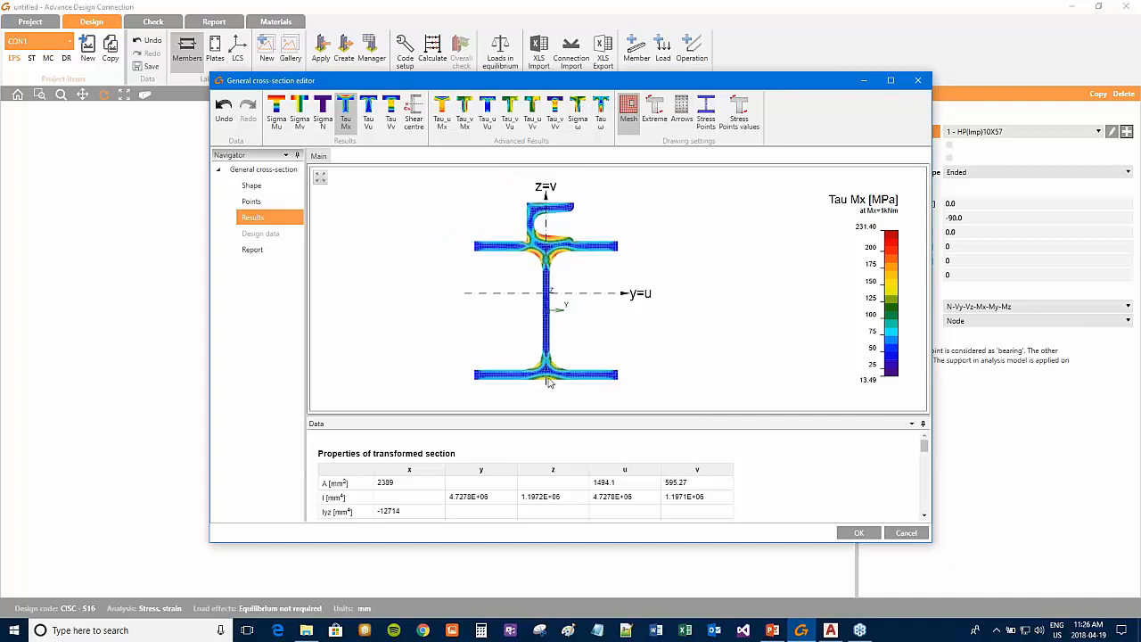
scroll(569, 244, up, 4)
scroll(553, 267, down, 5)
middle_drag(532, 294, 542, 281)
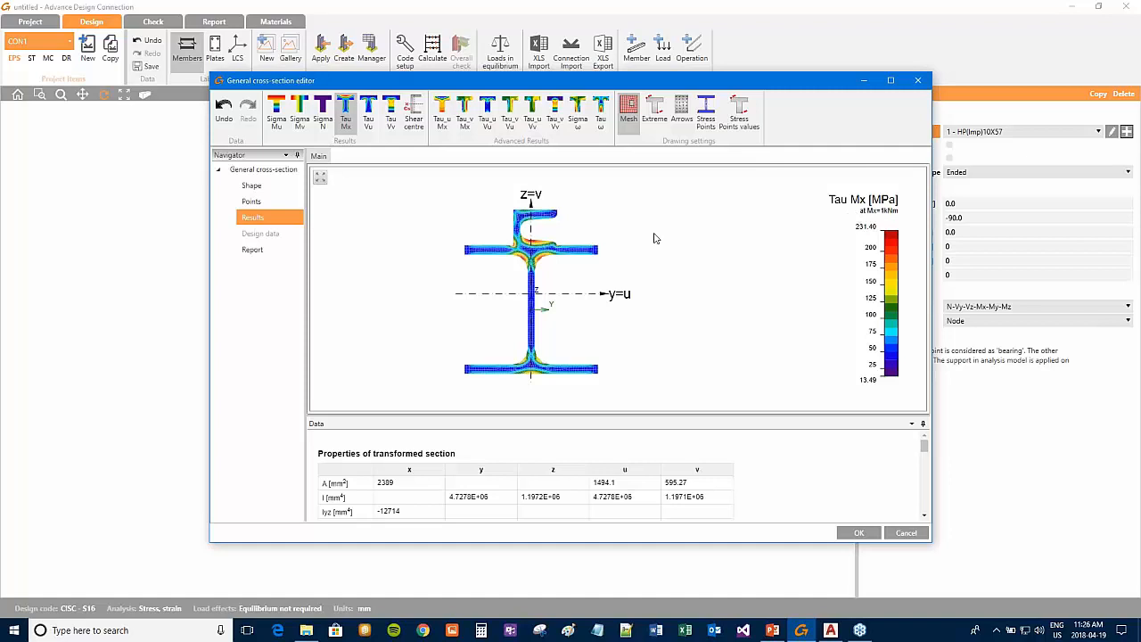
scroll(505, 294, up, 2)
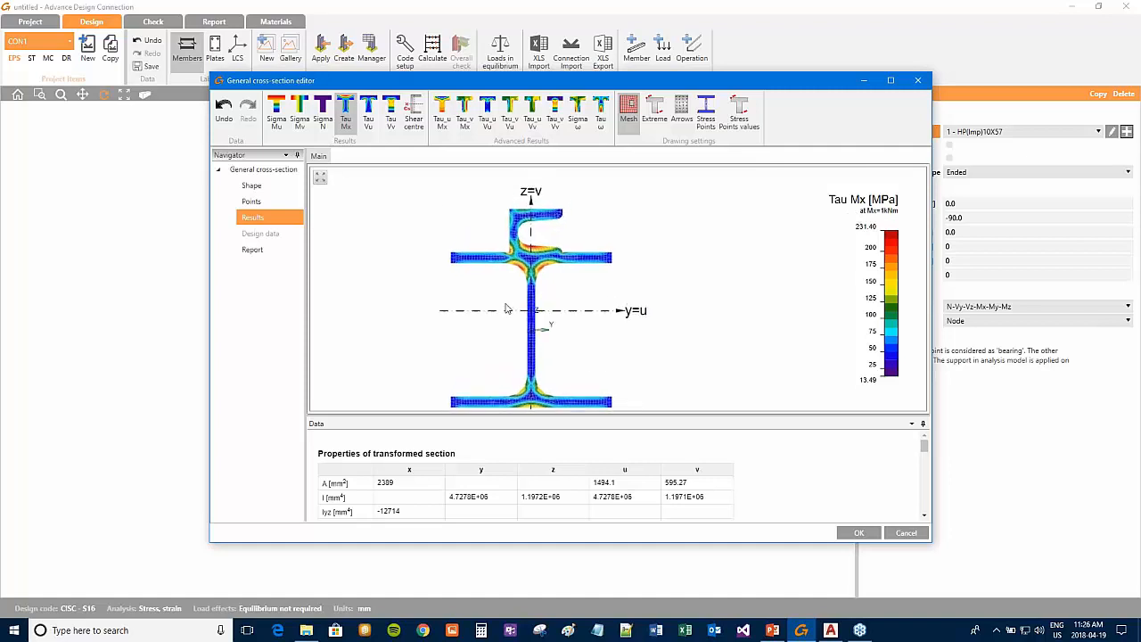
Step: Compare the composed section's stress plots for Sigma Mu, Sigma Mv, Tau Mx, Tau Vv, Tau_u Mx and Tau_v Mx
click(277, 116)
middle_drag(615, 265, 615, 258)
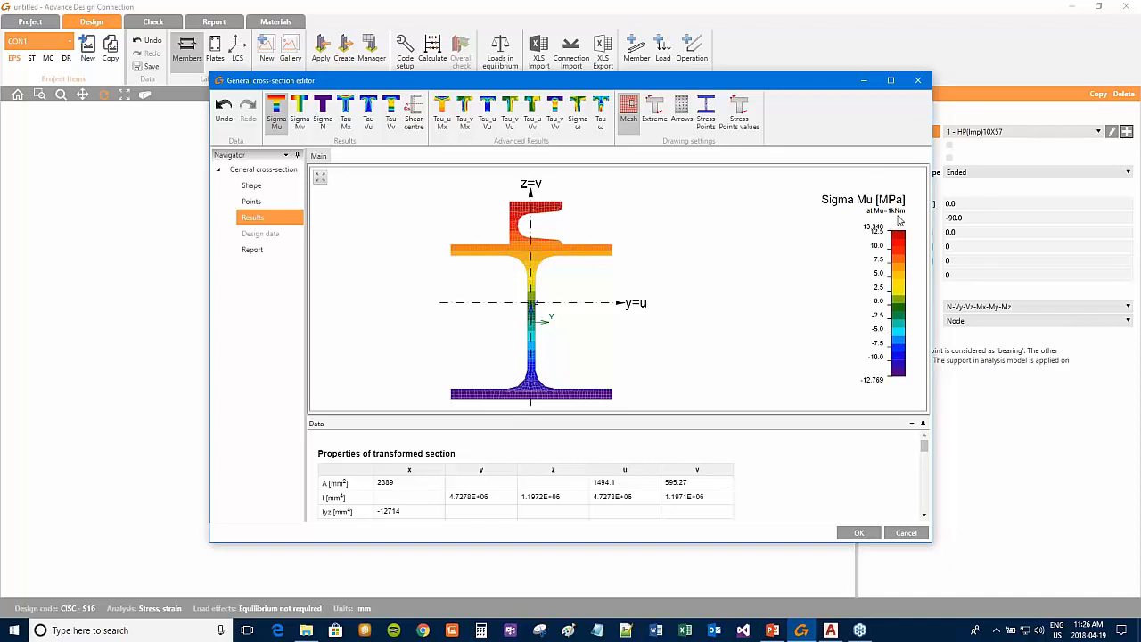
click(299, 114)
click(348, 109)
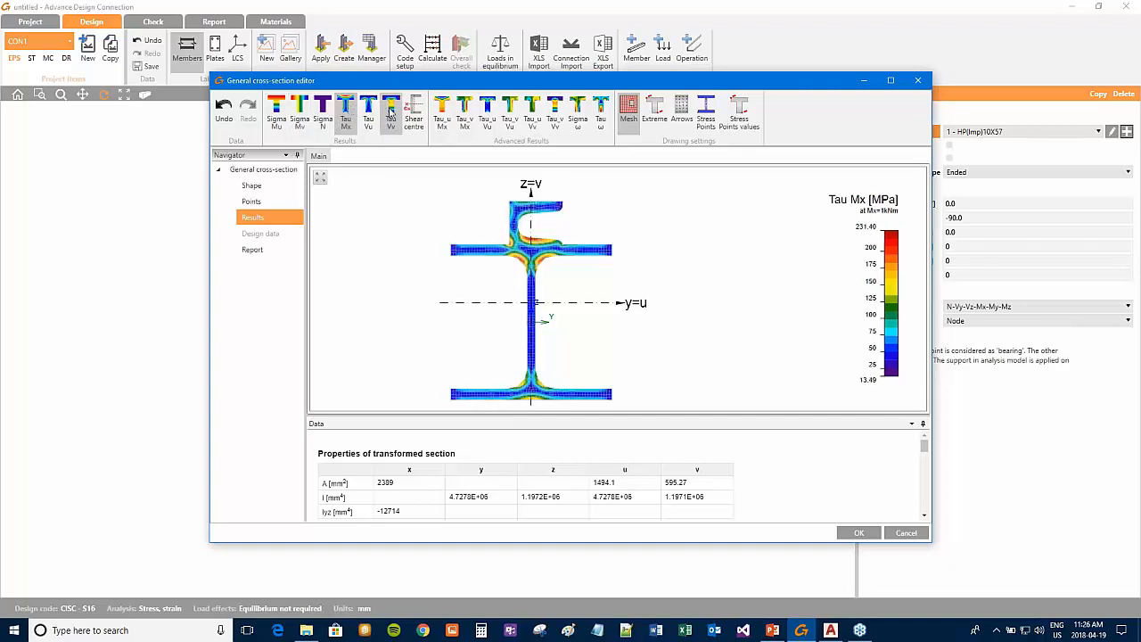
click(390, 112)
click(446, 111)
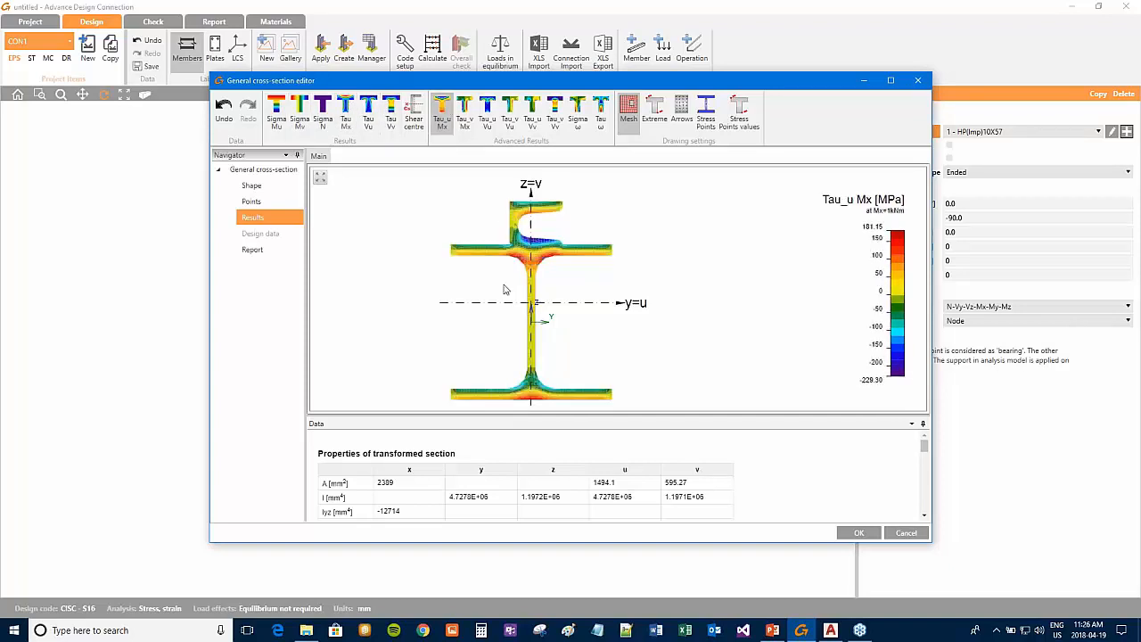
click(467, 125)
middle_drag(557, 303, 563, 299)
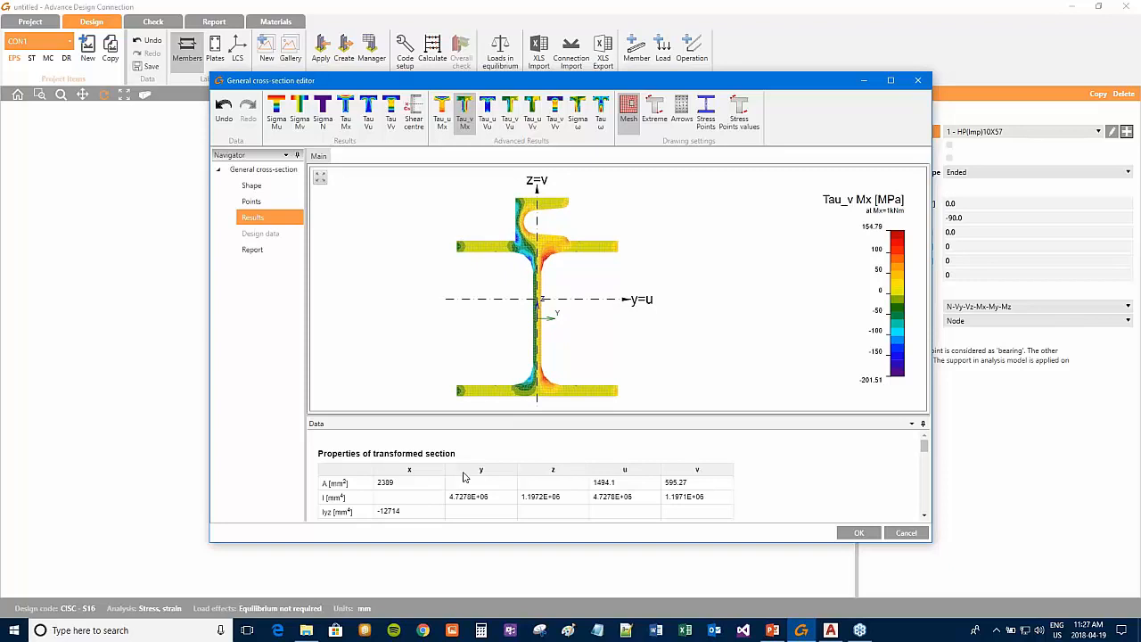
Step: Read through the transformed section's properties and the table of stresses in points at unit force or moment
scroll(463, 477, down, 2)
scroll(435, 471, down, 2)
scroll(526, 472, down, 3)
scroll(526, 472, up, 5)
scroll(409, 478, up, 3)
scroll(348, 484, down, 1)
scroll(364, 470, down, 2)
scroll(418, 466, up, 2)
scroll(414, 465, down, 2)
scroll(414, 465, down, 2)
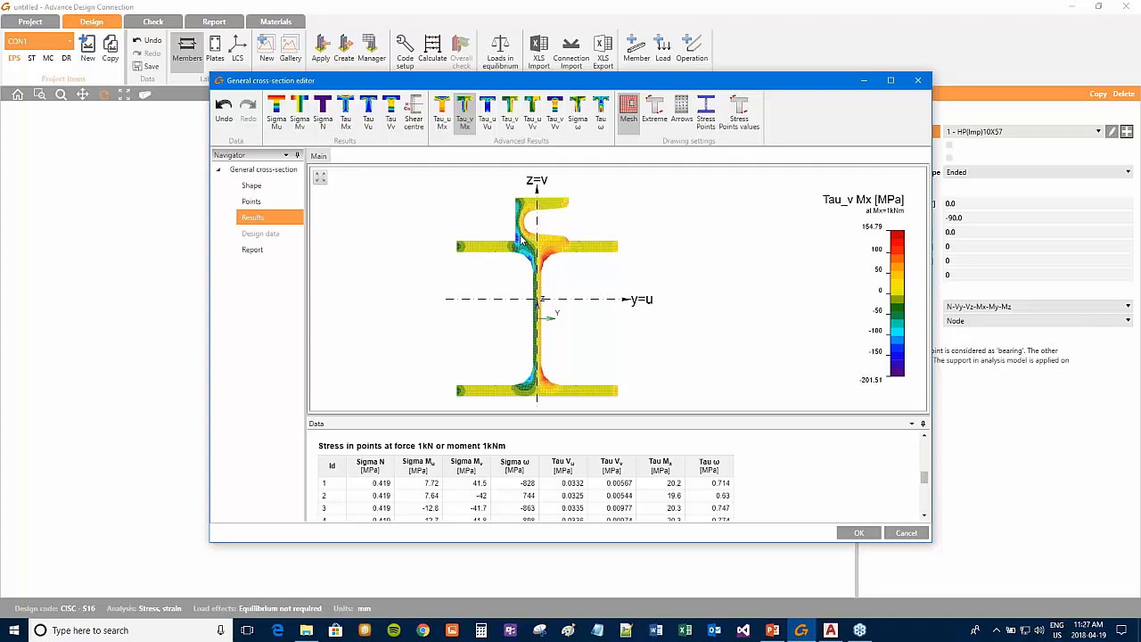
Step: Display the composed section's shear centre, examine its location, and close the general cross-section editor without accepting the section
click(413, 116)
scroll(552, 328, up, 3)
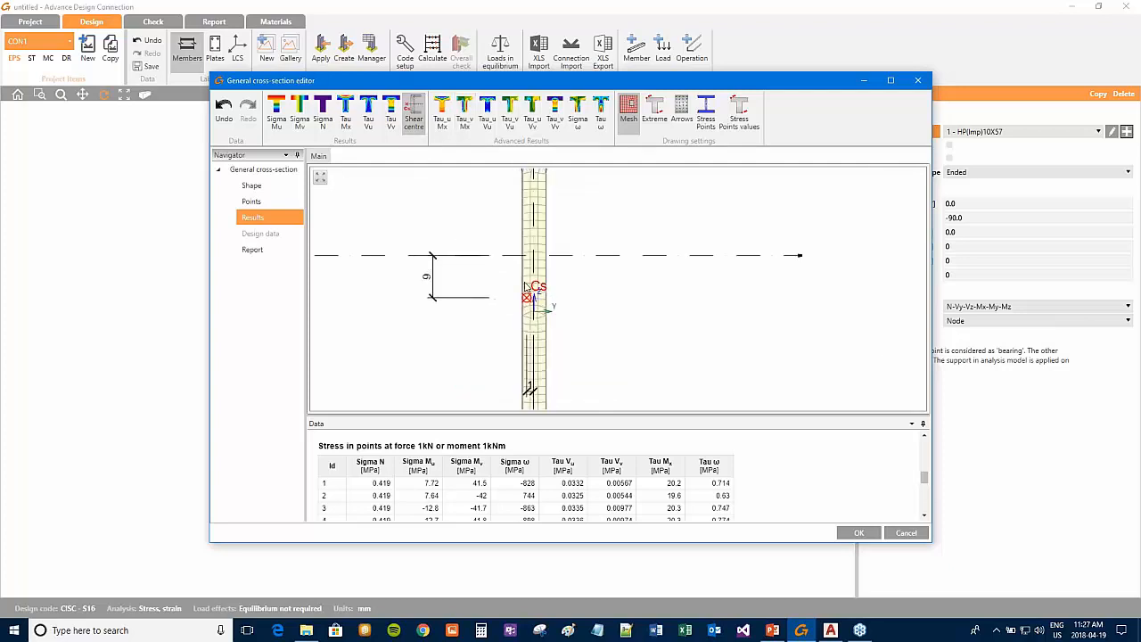
scroll(538, 285, down, 2)
scroll(535, 279, down, 2)
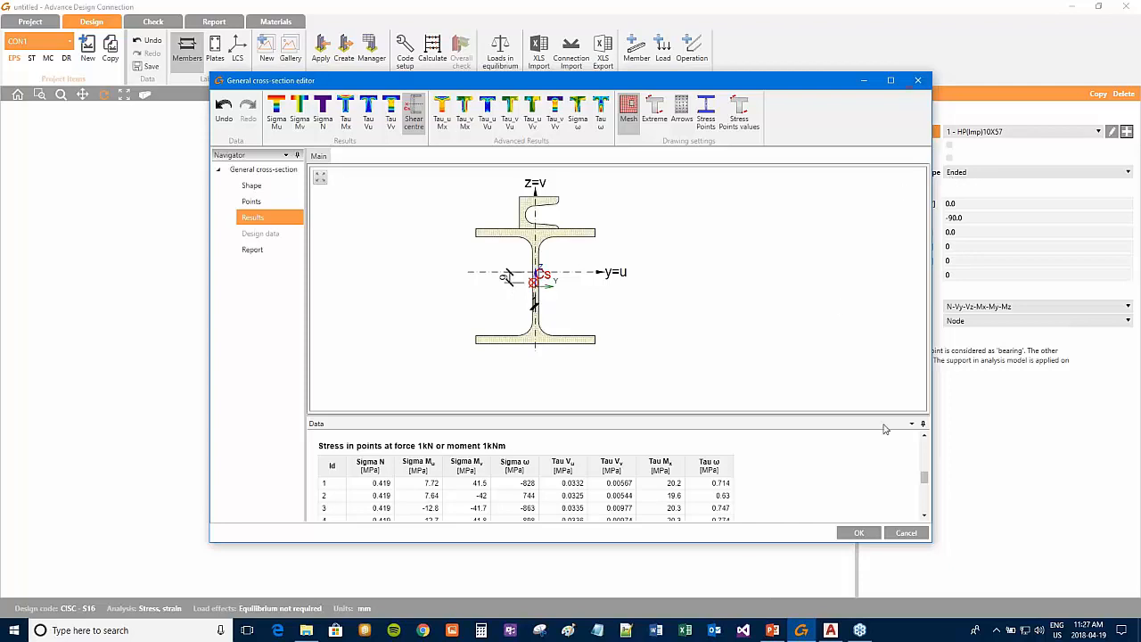
click(919, 81)
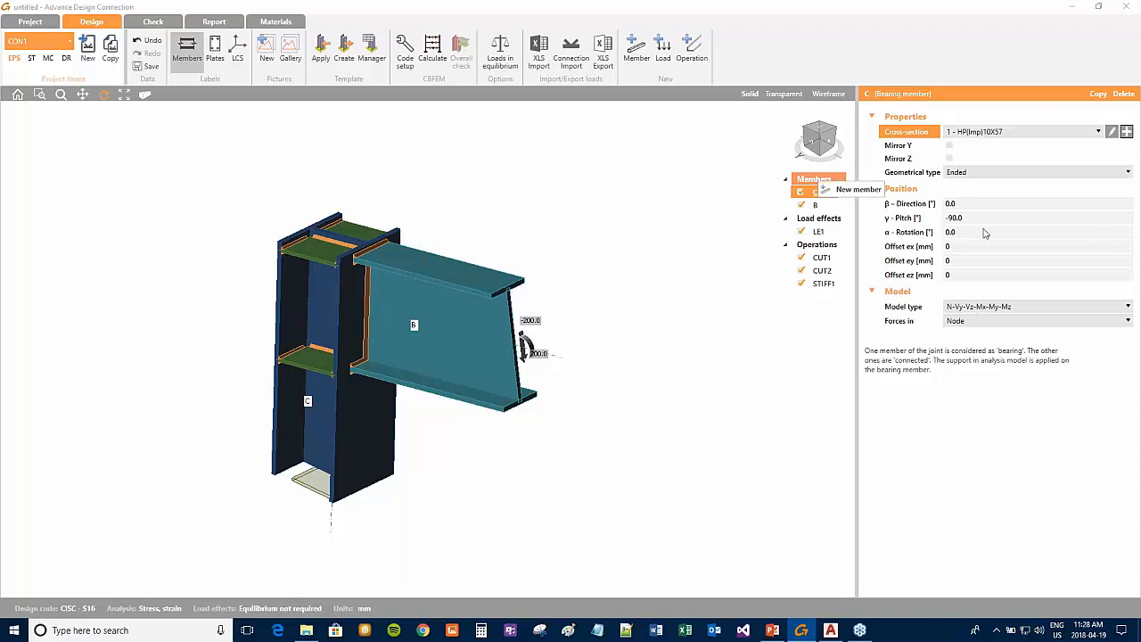
Step: Show the local coordinate systems in the model and set column C's offset ez to -50 mm
click(916, 449)
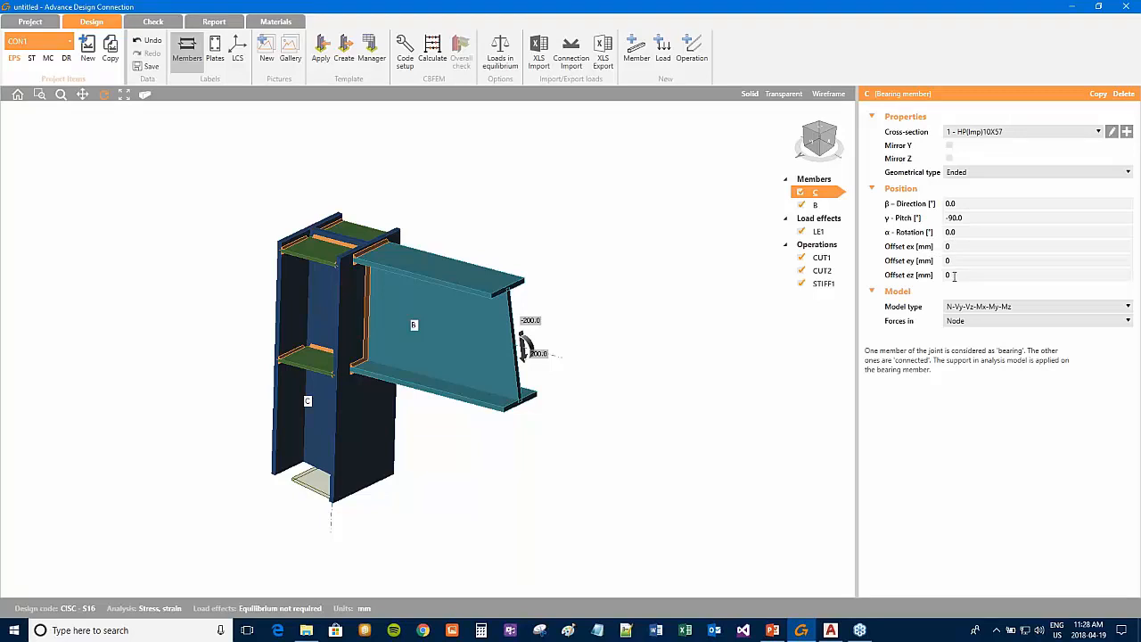
middle_drag(482, 361, 521, 350)
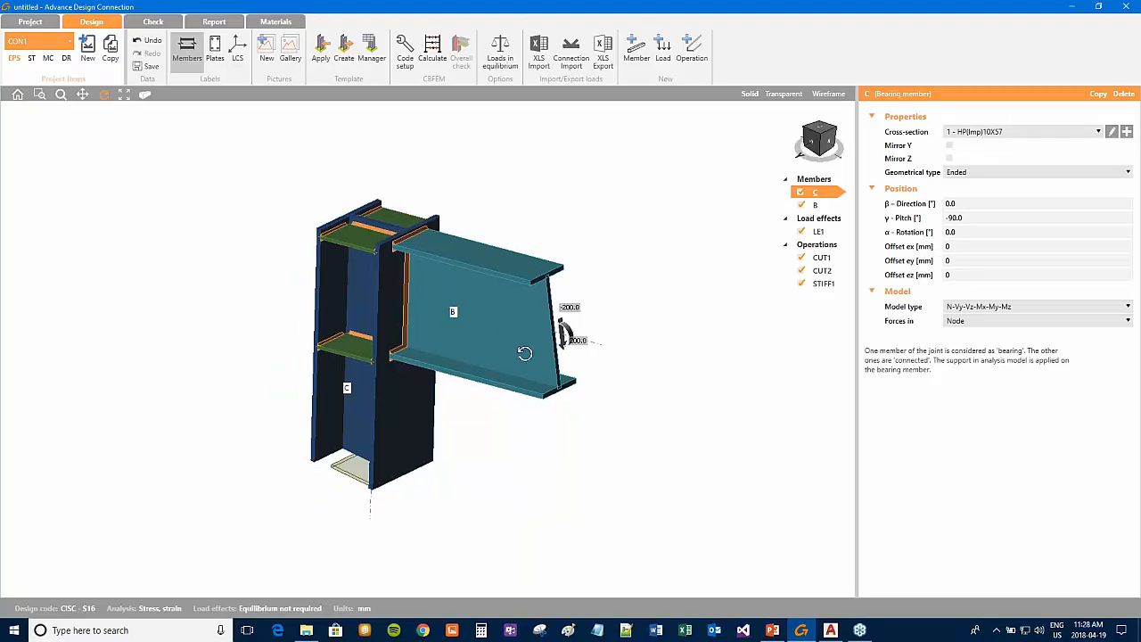
scroll(527, 352, up, 2)
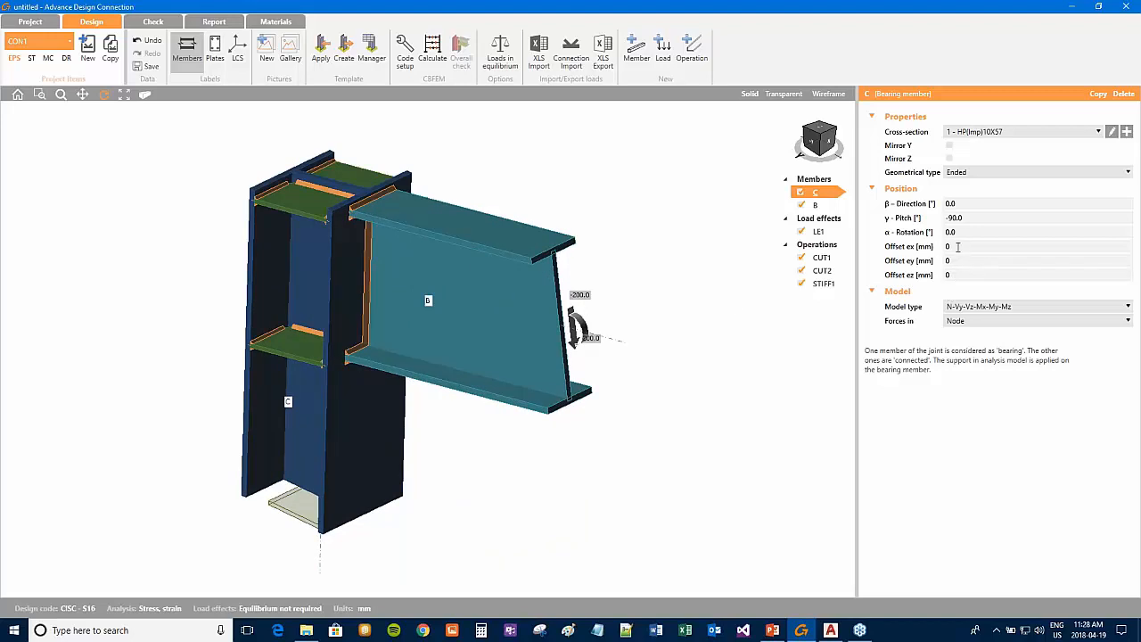
click(244, 43)
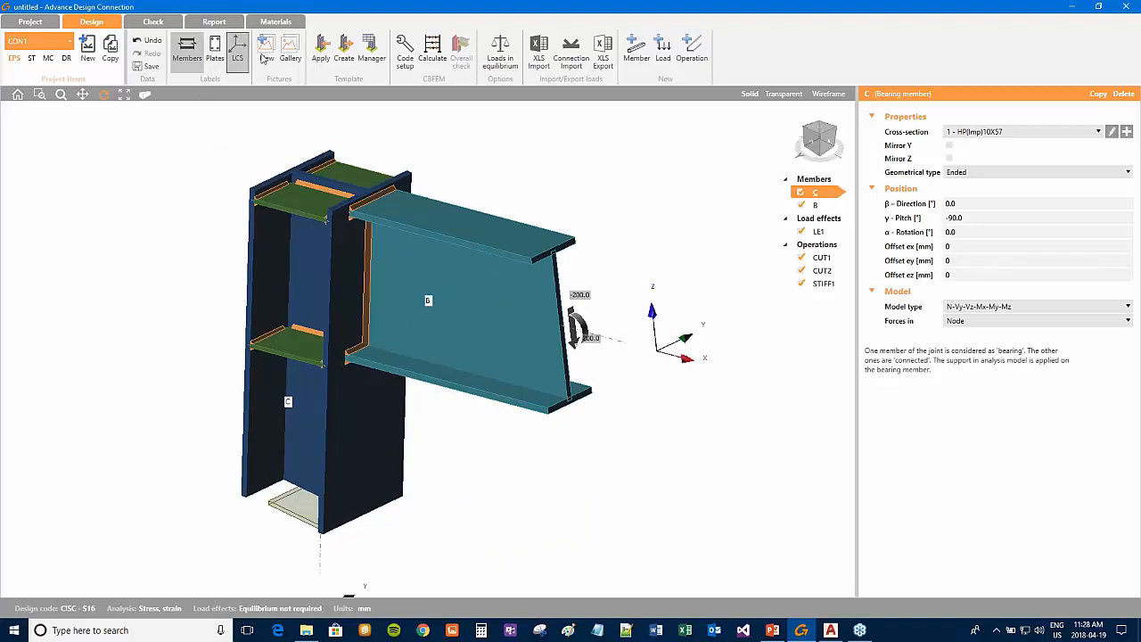
click(953, 273)
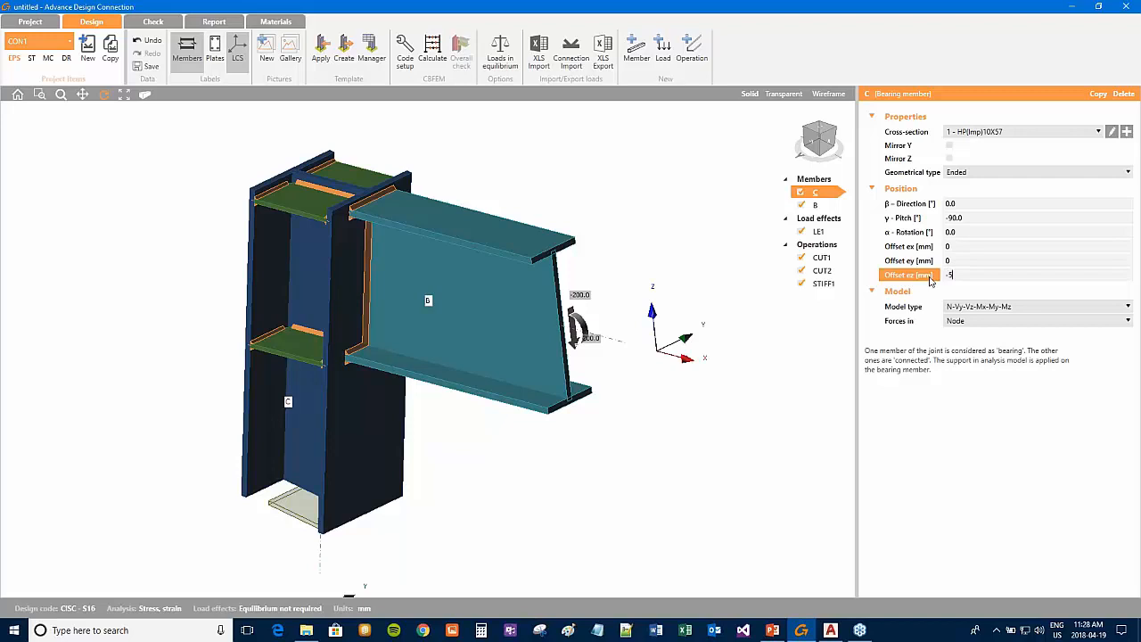
click(967, 261)
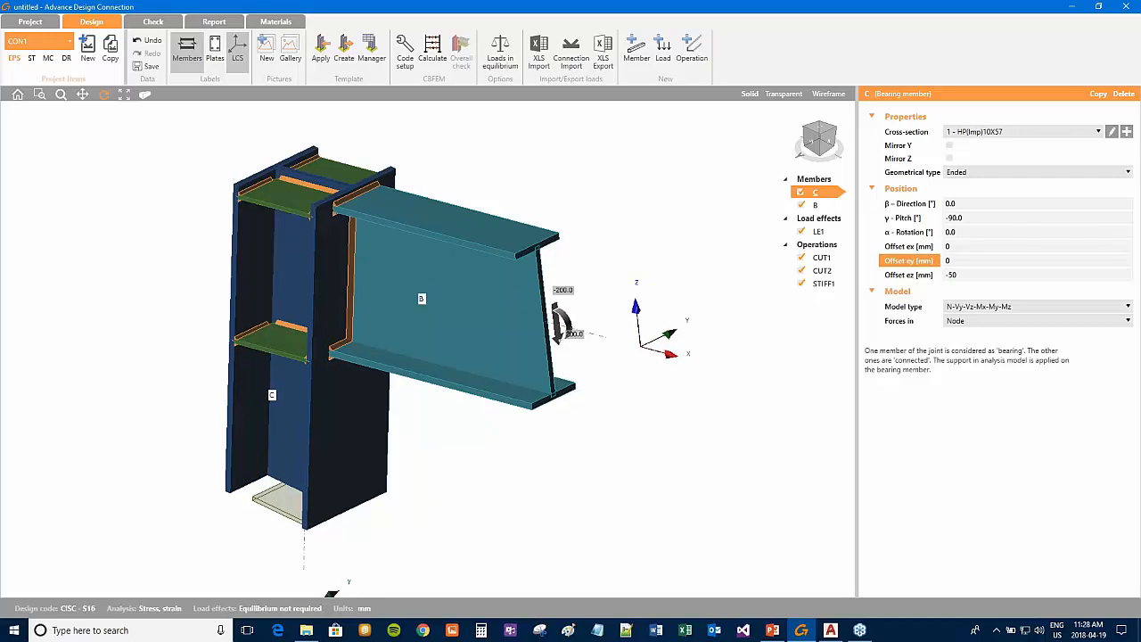
click(957, 290)
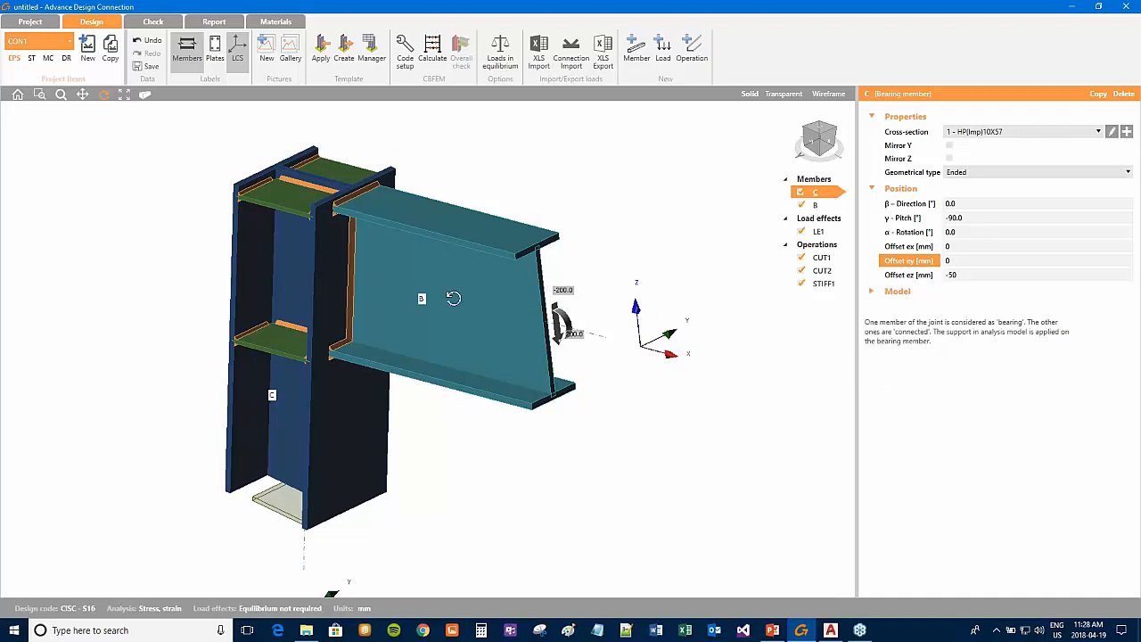
Step: Set beam B's offset ez to -50 mm
click(811, 207)
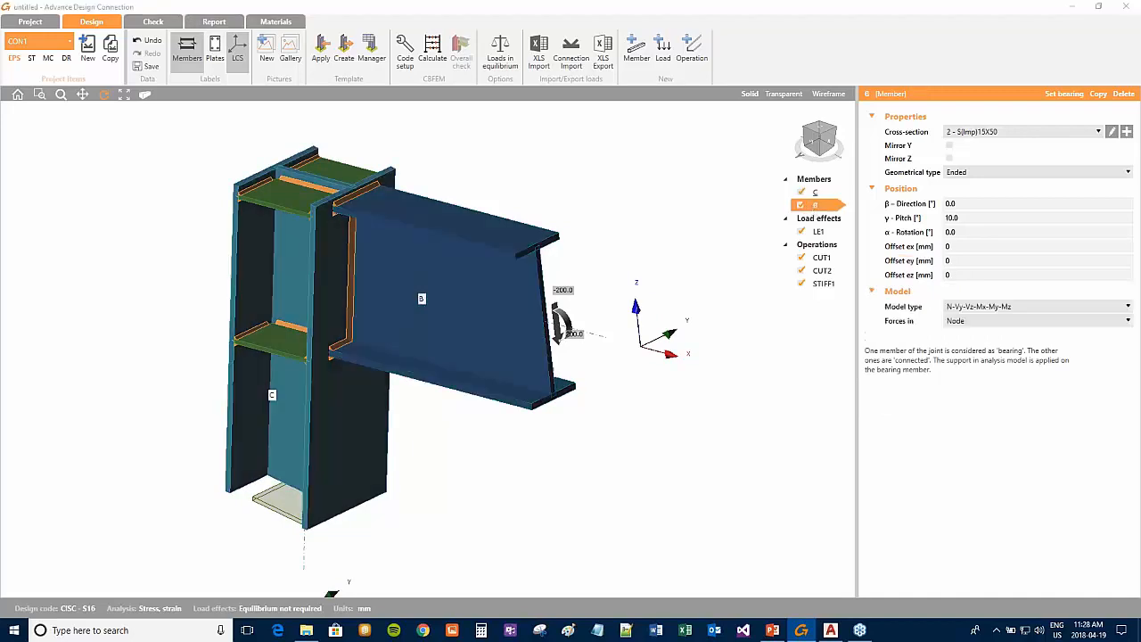
click(958, 276)
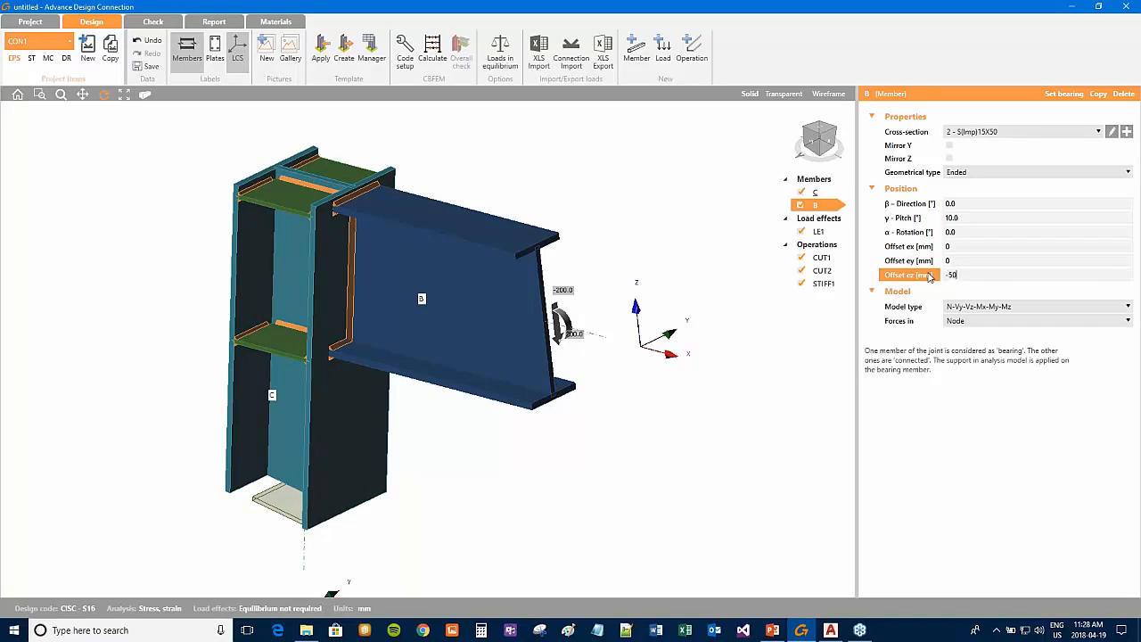
key(shift+Tab)
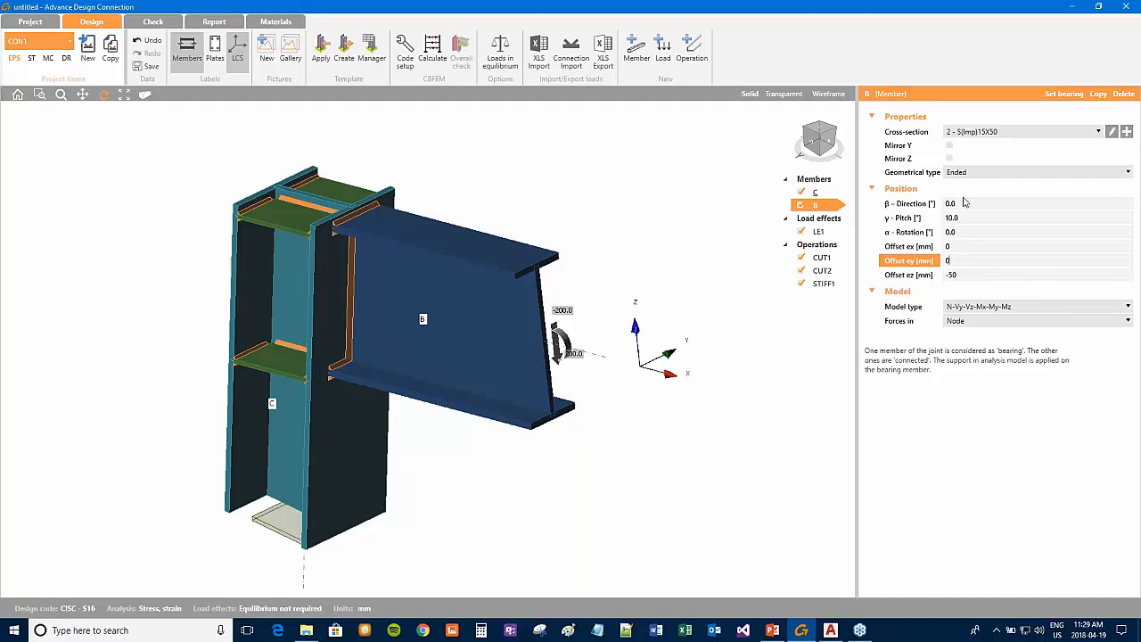
Step: Try the N-Vz-My model type on beam B and restore its N-Vy-Vz-Mx-My-Mz model type
click(1012, 308)
click(998, 308)
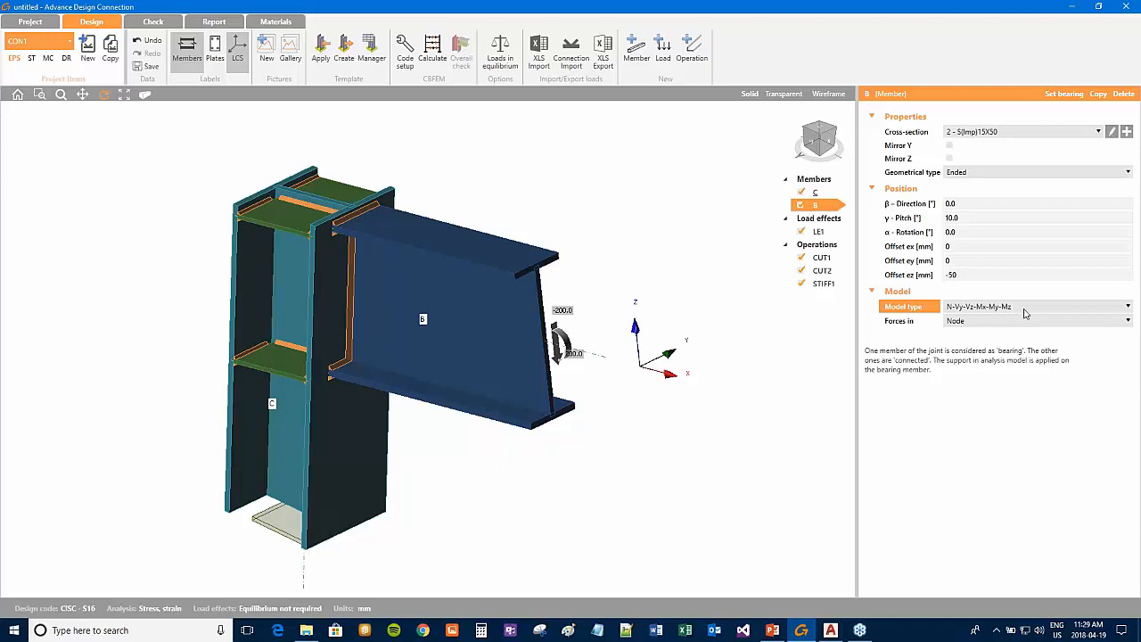
click(1025, 310)
click(1025, 311)
click(985, 307)
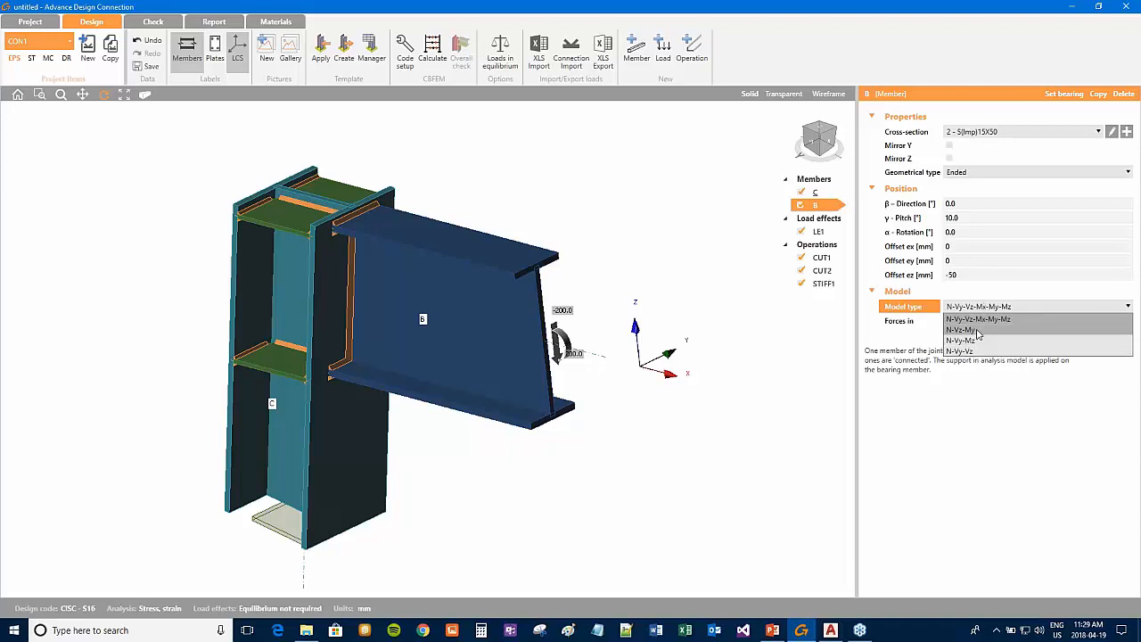
click(977, 331)
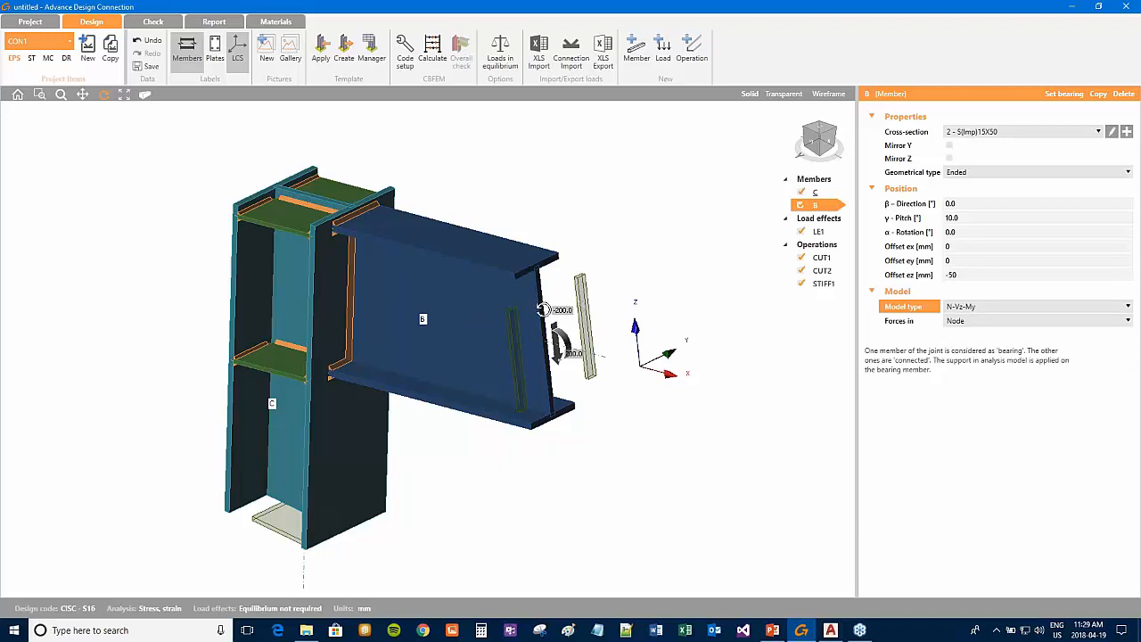
click(1005, 307)
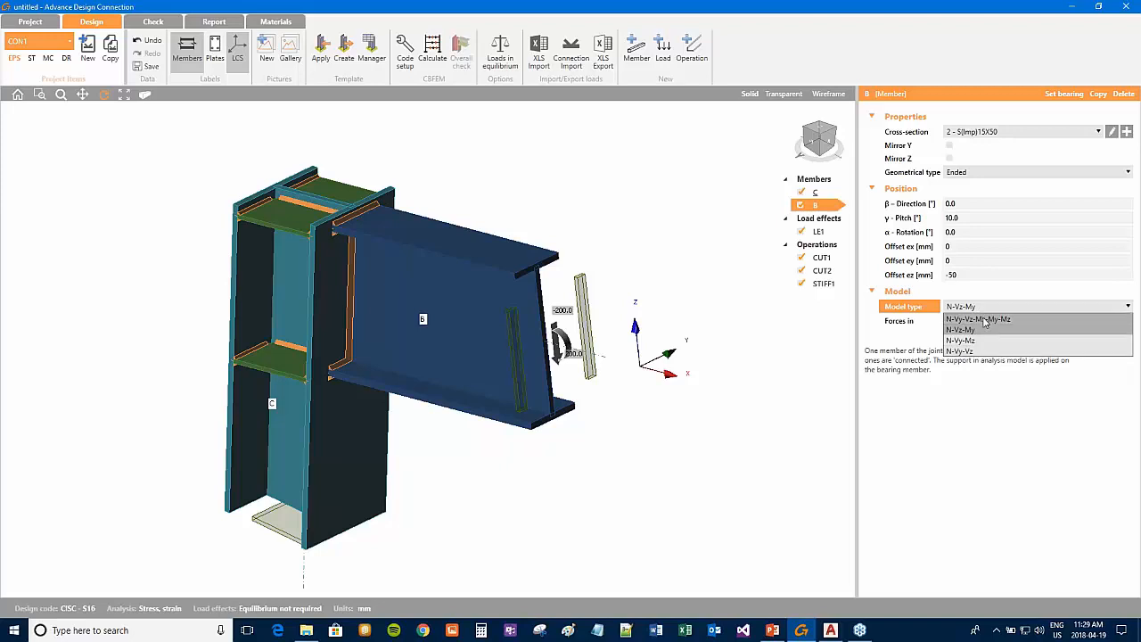
click(984, 320)
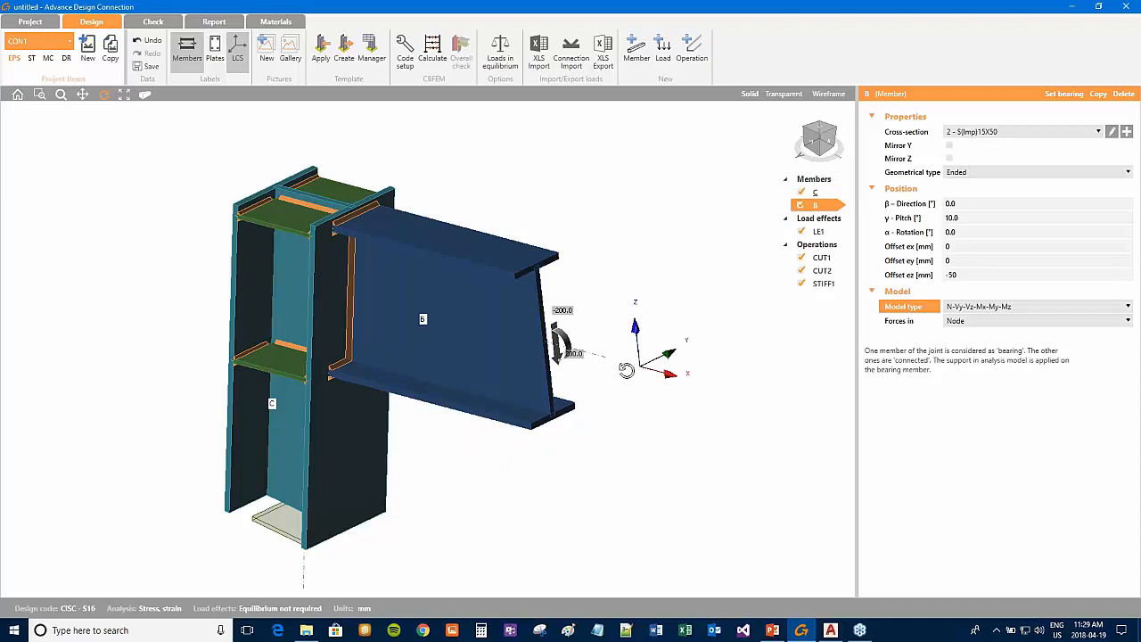
Step: Display load effect LE1 and examine the shear force and bending moment arrows at the end of beam B
click(829, 220)
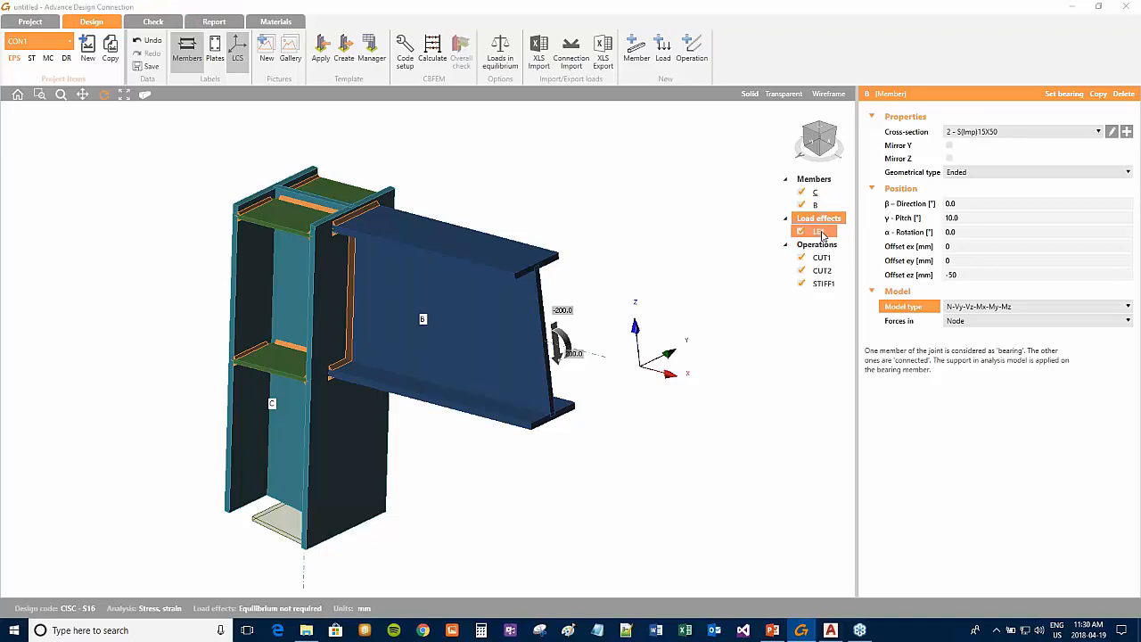
click(823, 232)
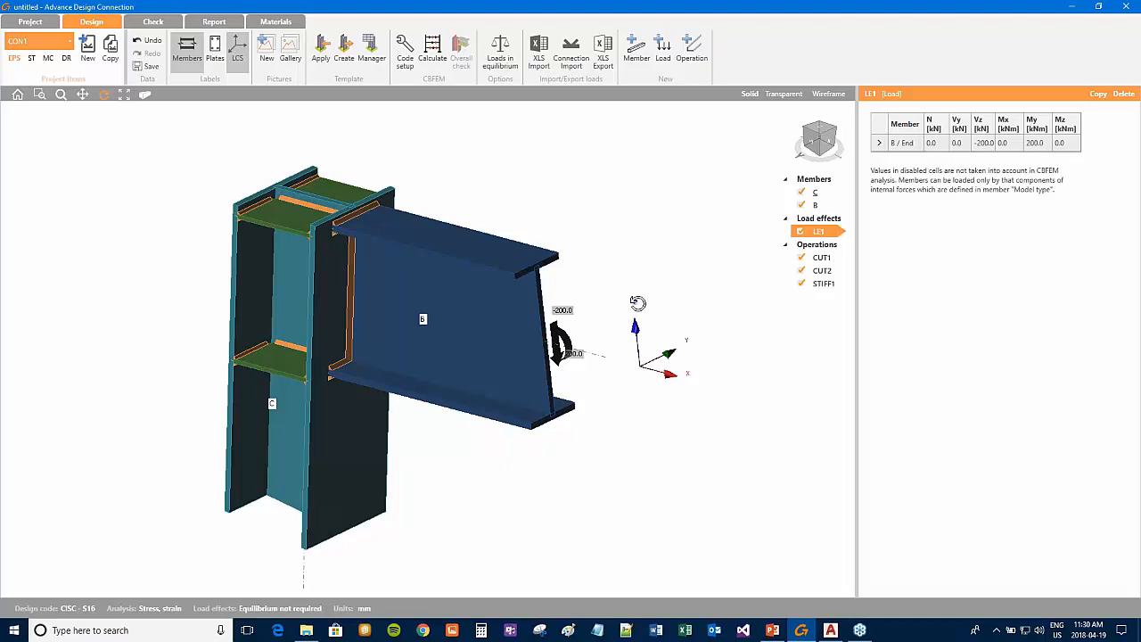
scroll(560, 361, up, 5)
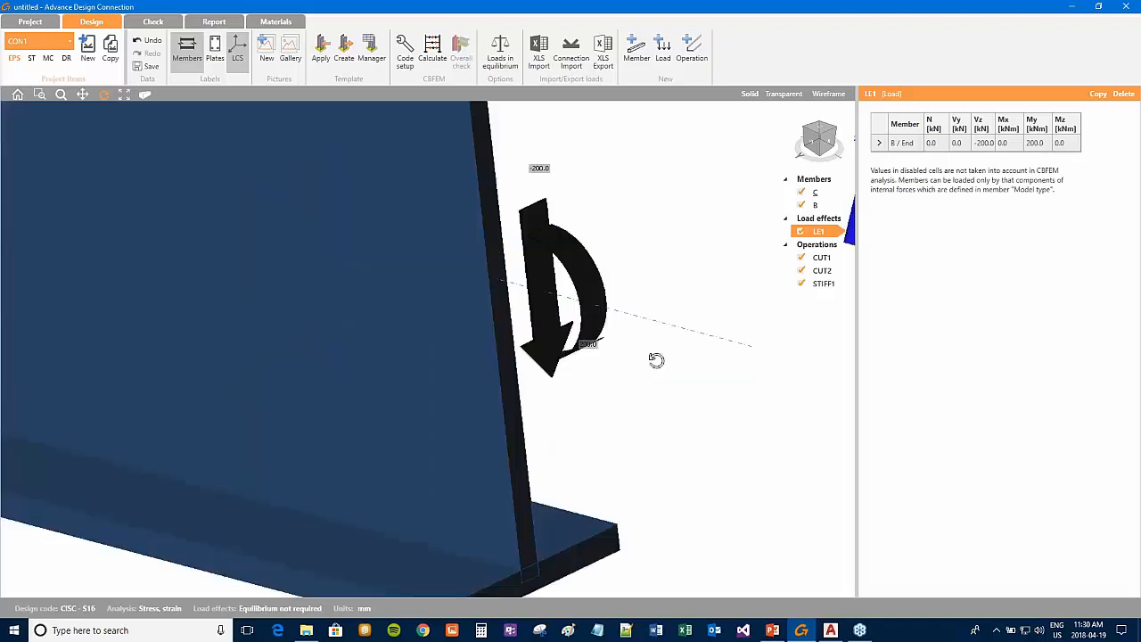
scroll(537, 271, down, 6)
middle_drag(539, 273, 563, 287)
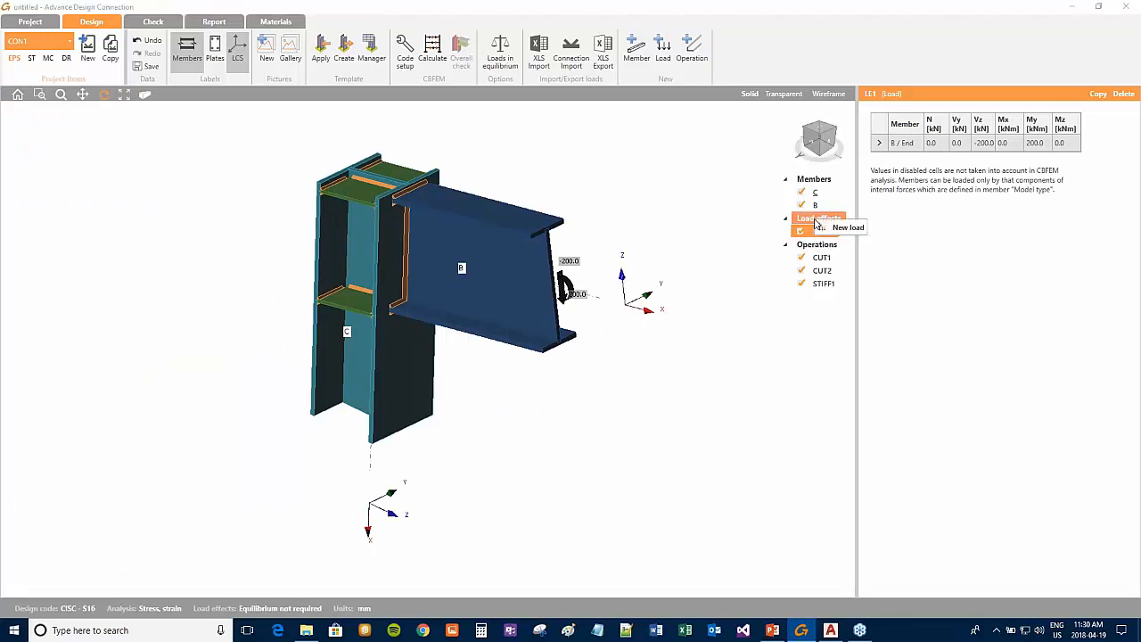
Step: Add a new load effect with an axial force N of 20 kN at the end of beam B
click(841, 232)
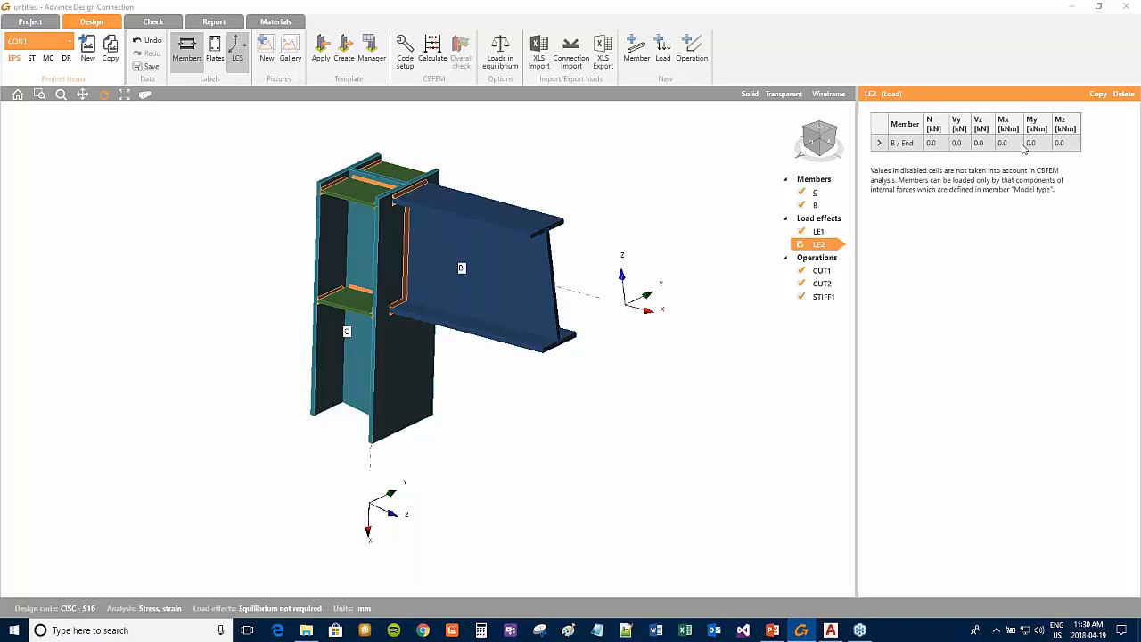
click(937, 143)
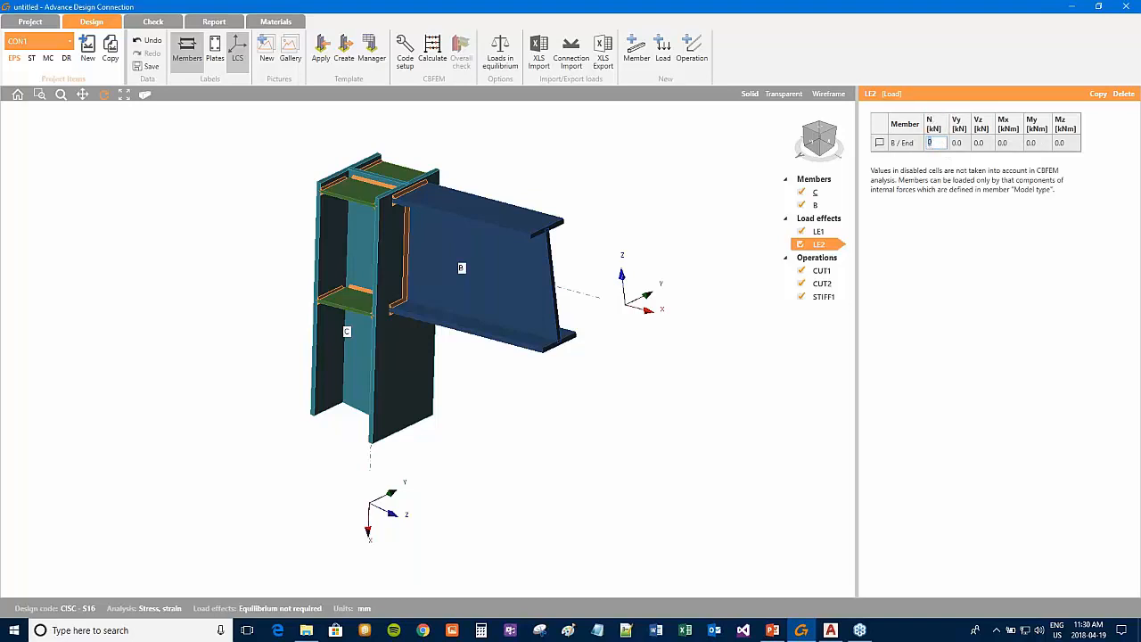
key(Tab)
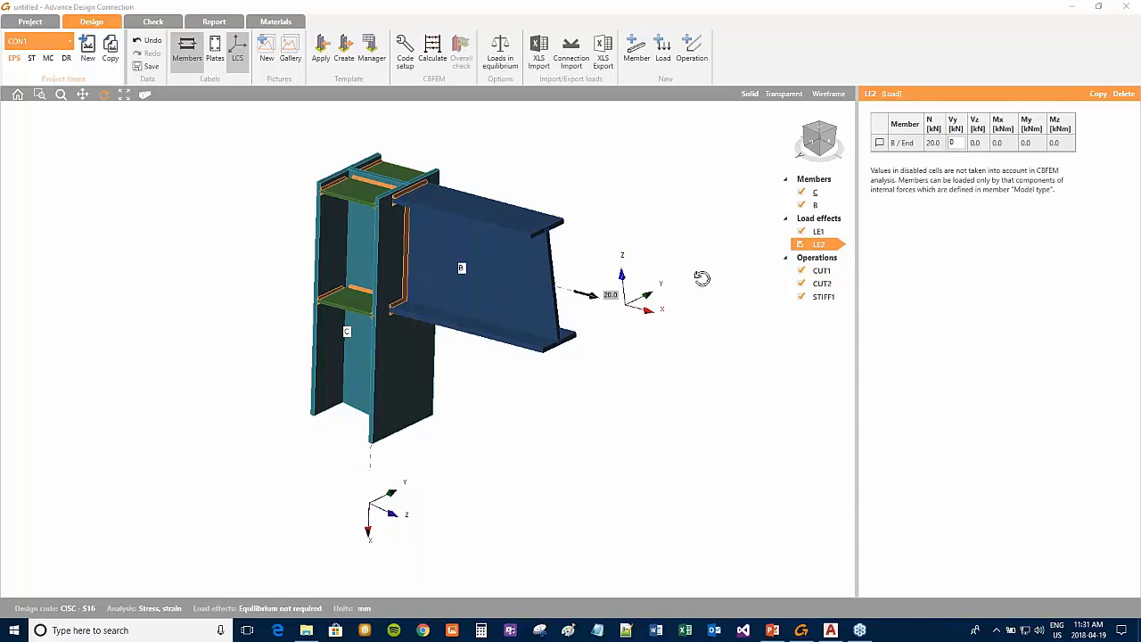
Step: View the STIFF1 stiffener properties and browse the available connection operations without adding one
click(828, 301)
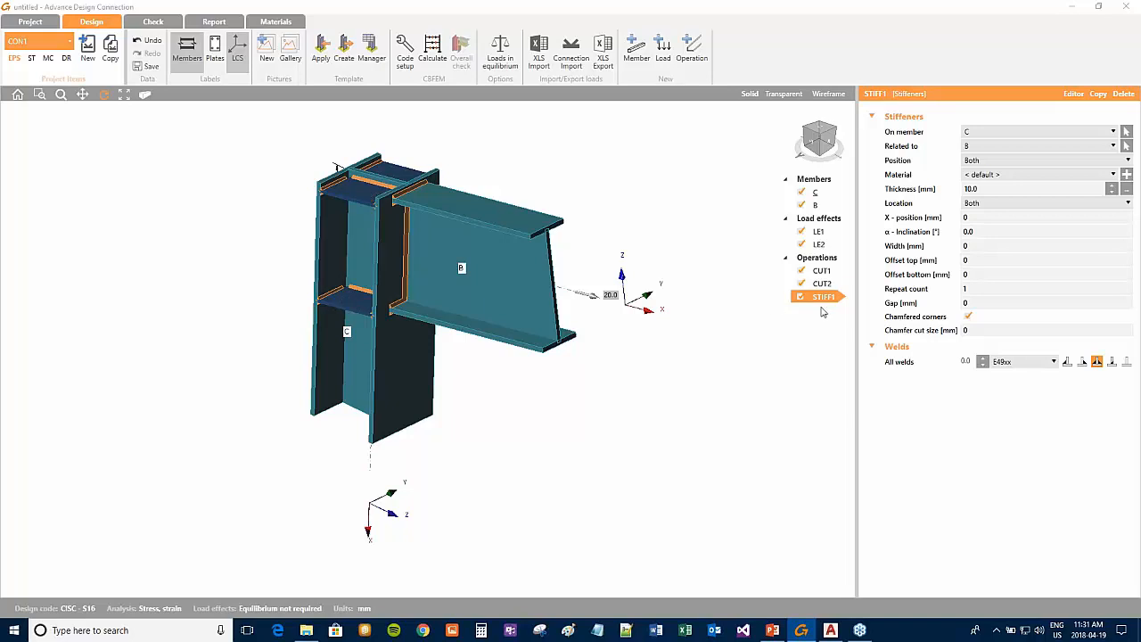
middle_drag(633, 307, 631, 323)
scroll(603, 361, down, 3)
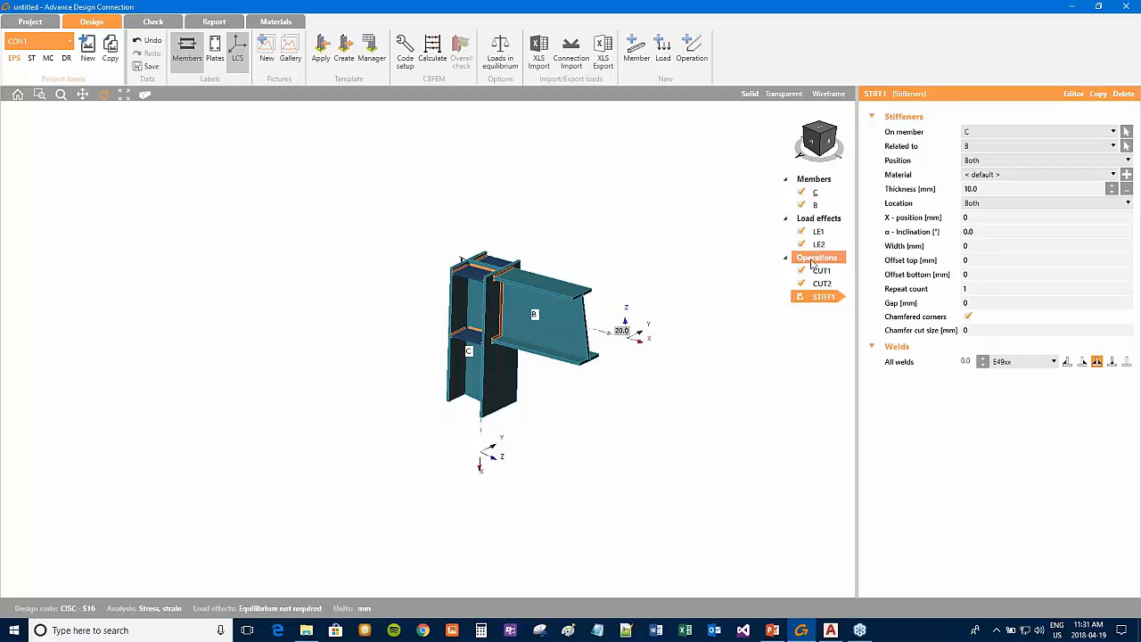
right_click(812, 260)
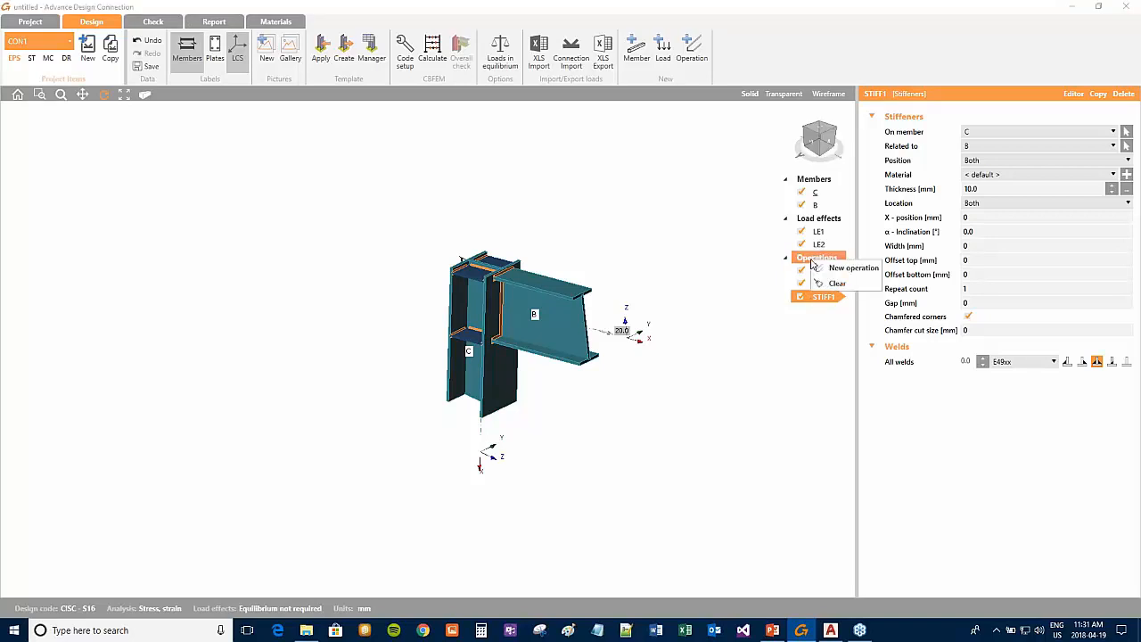
click(854, 269)
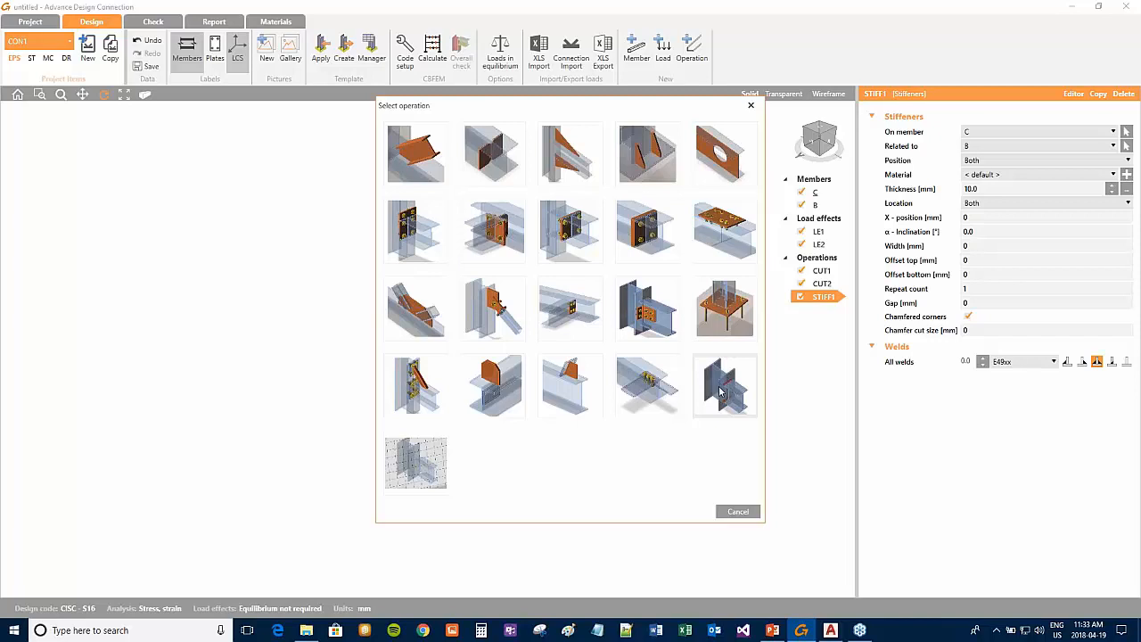
click(738, 514)
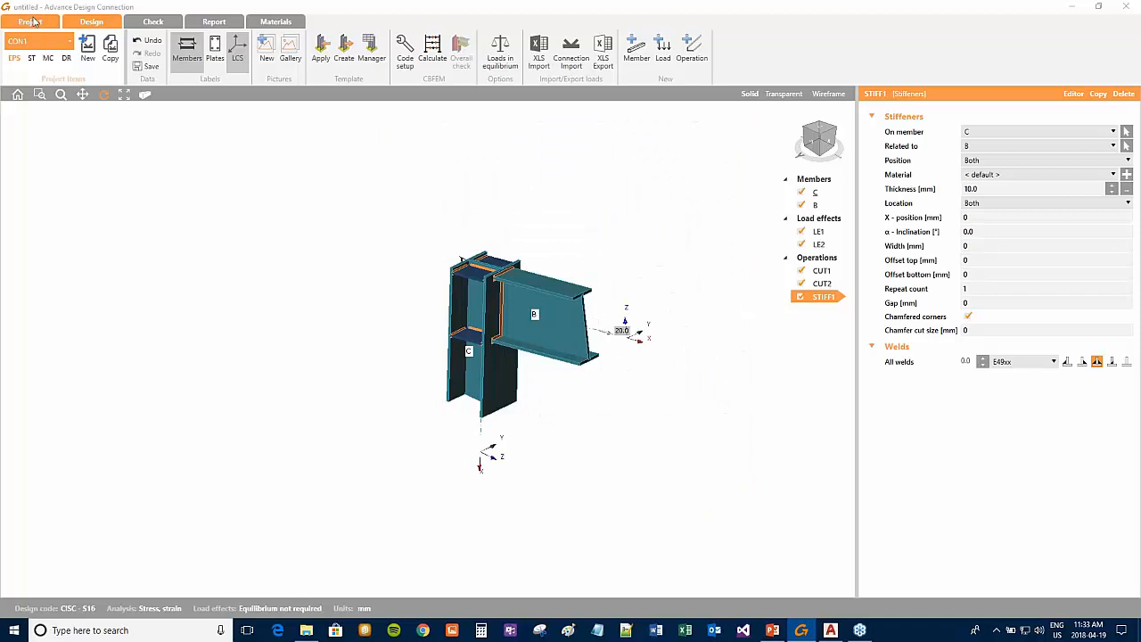
Step: Create a new Canadian-code project with an I-beam joining a continuous I-column and the design without connection parts, discarding the unsaved project
click(31, 21)
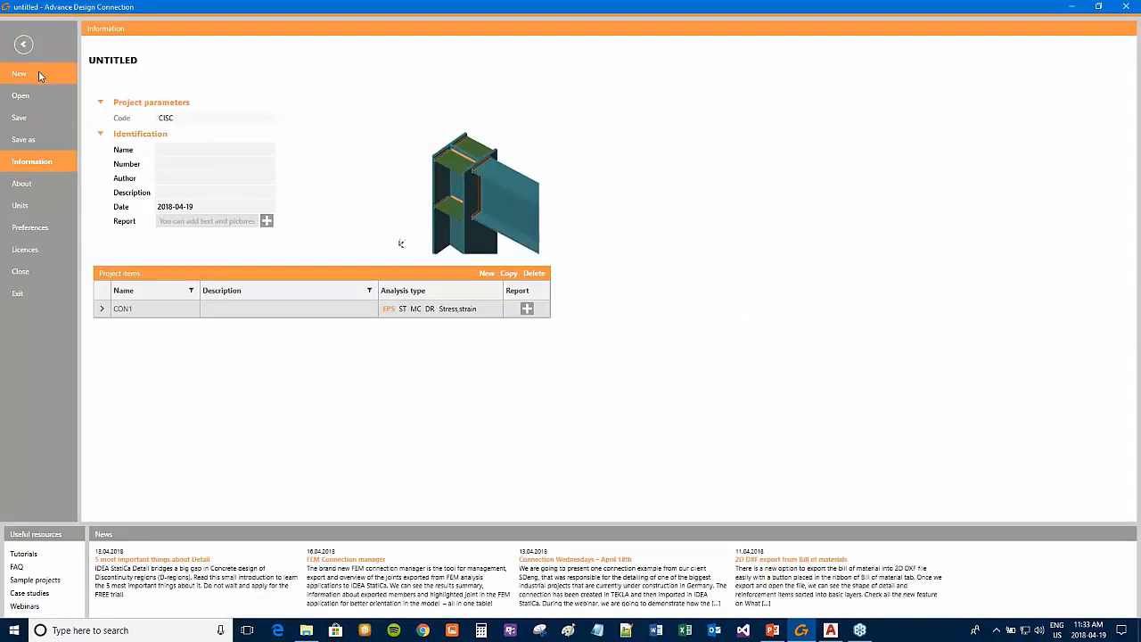
click(39, 73)
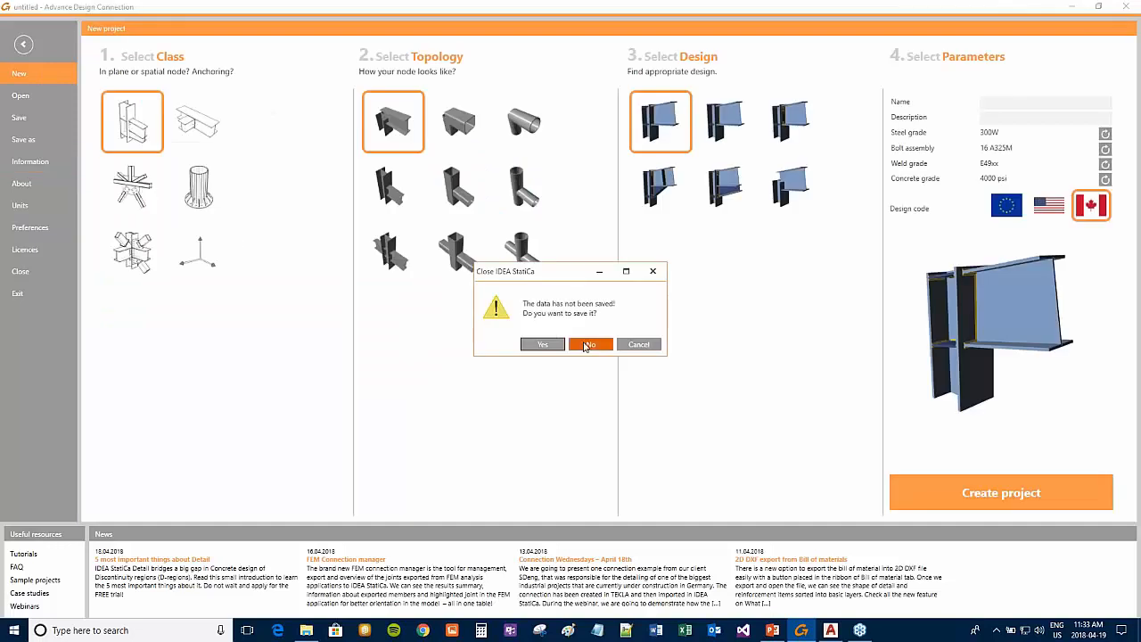
click(575, 346)
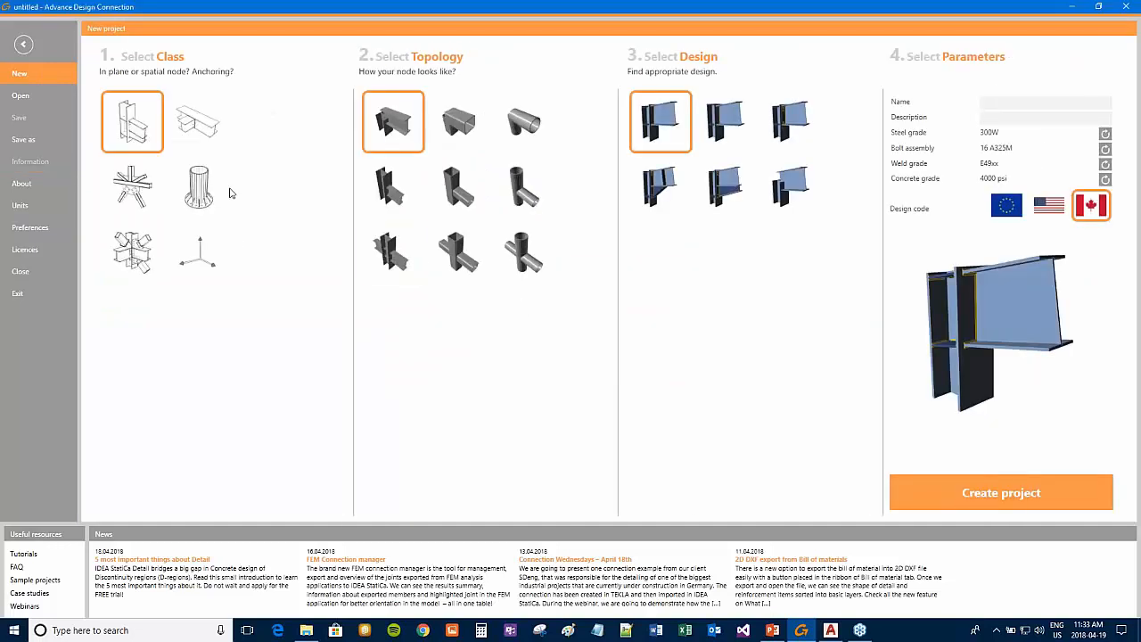
click(375, 192)
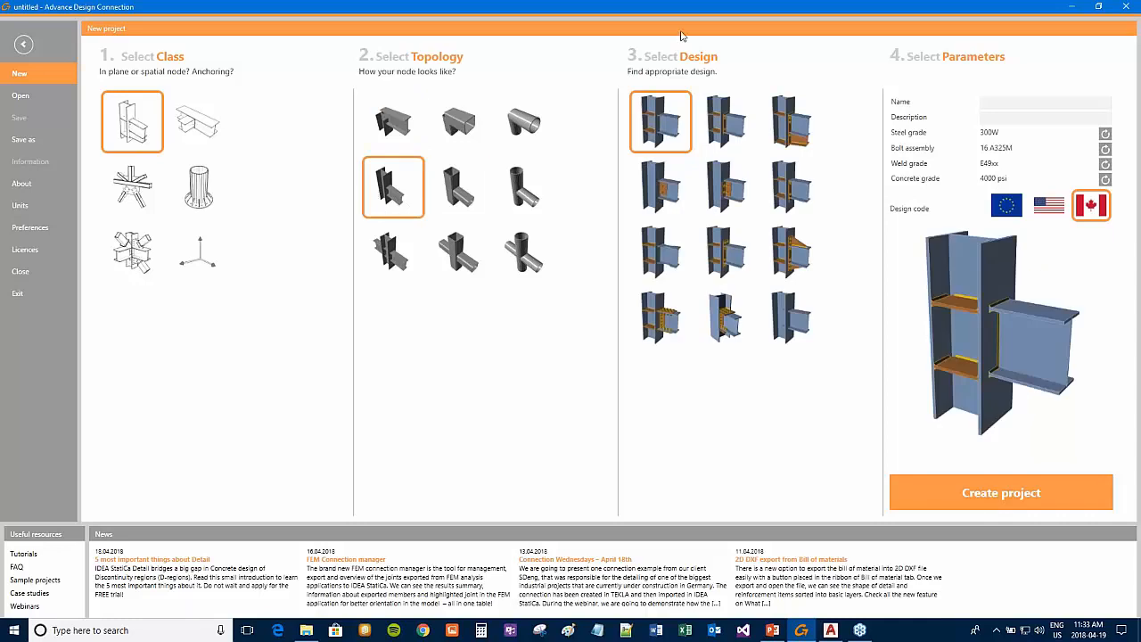
click(810, 329)
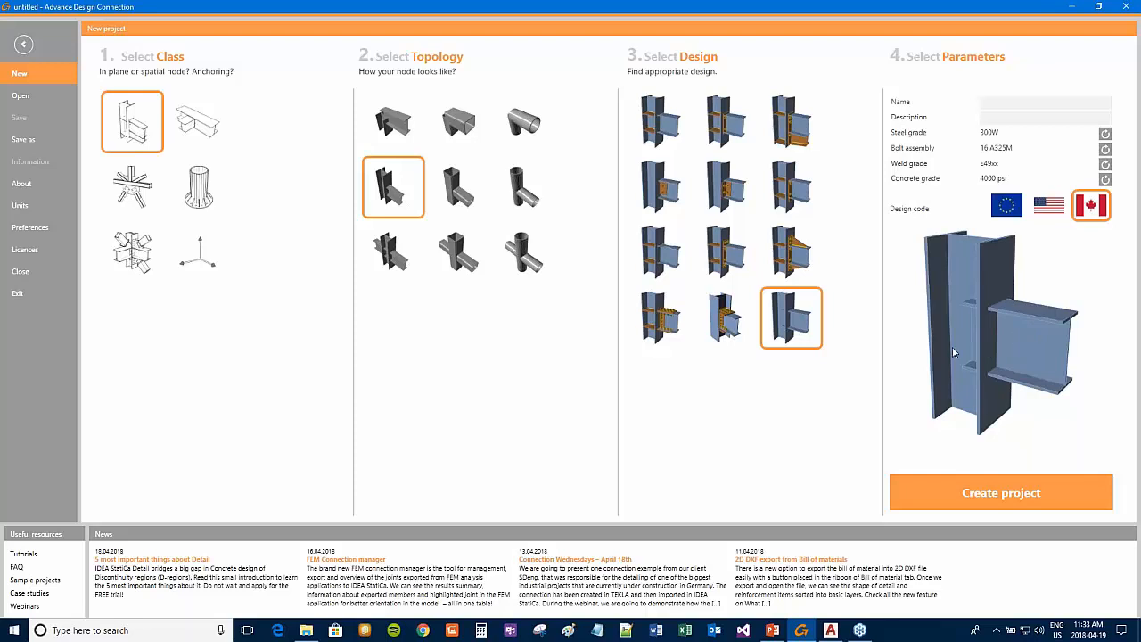
click(1035, 481)
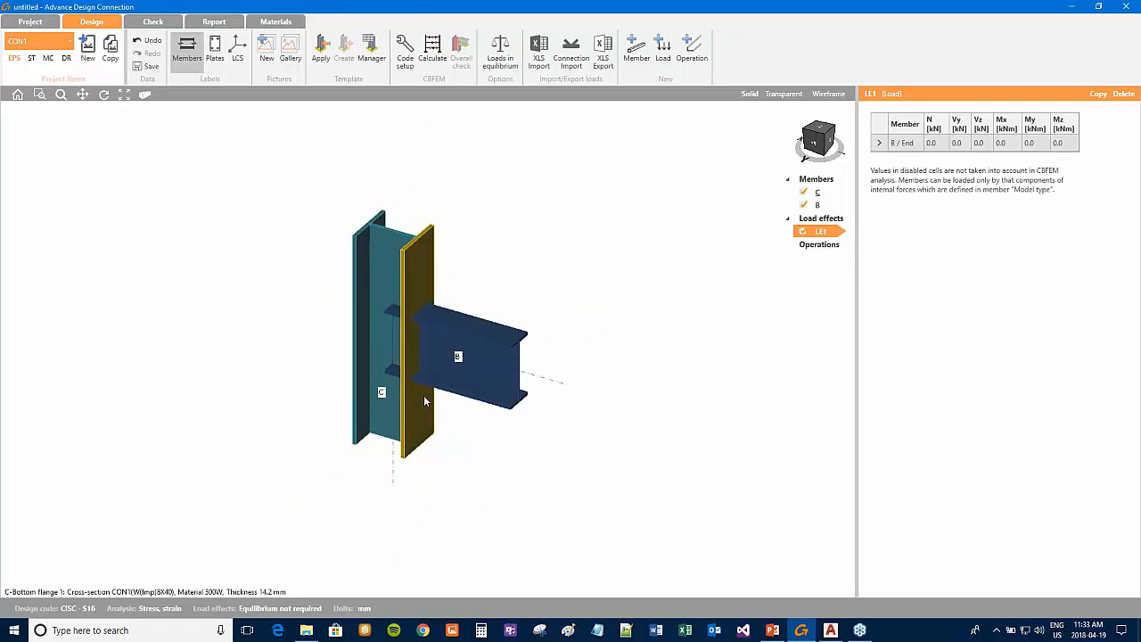
Step: Add a beam-to-column end plate operation with B as member 1, connected to column C
click(819, 246)
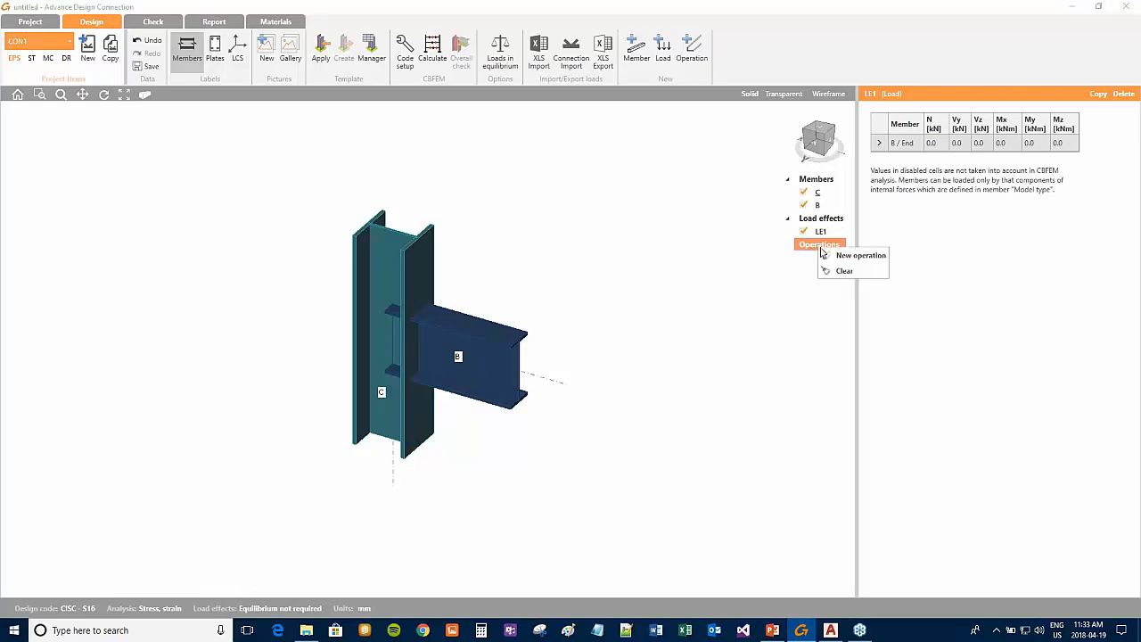
click(850, 257)
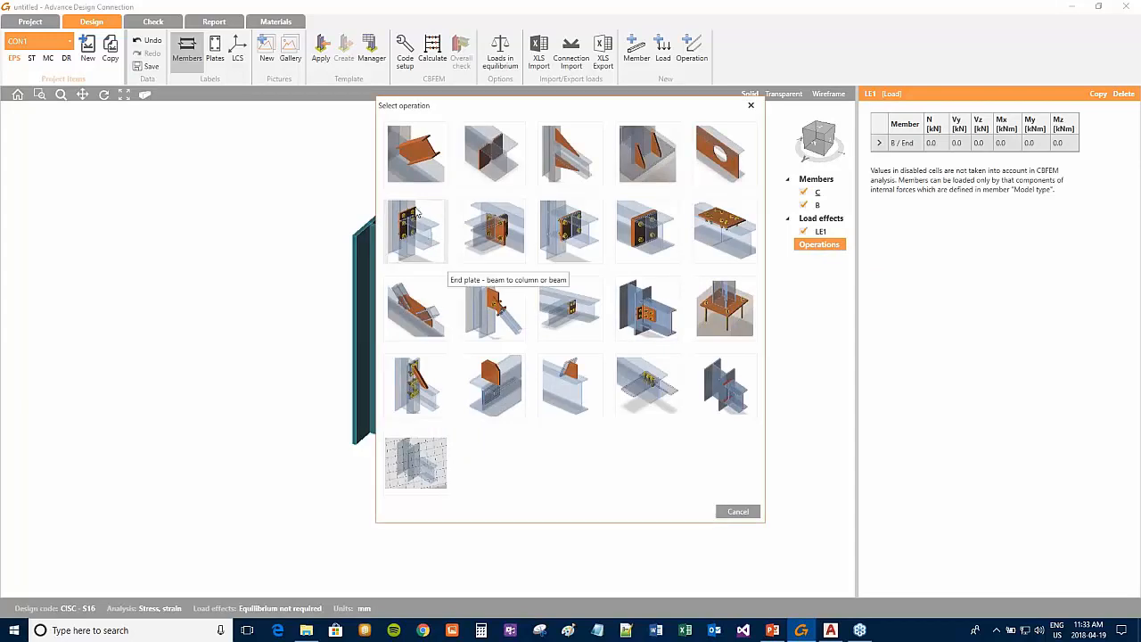
click(413, 231)
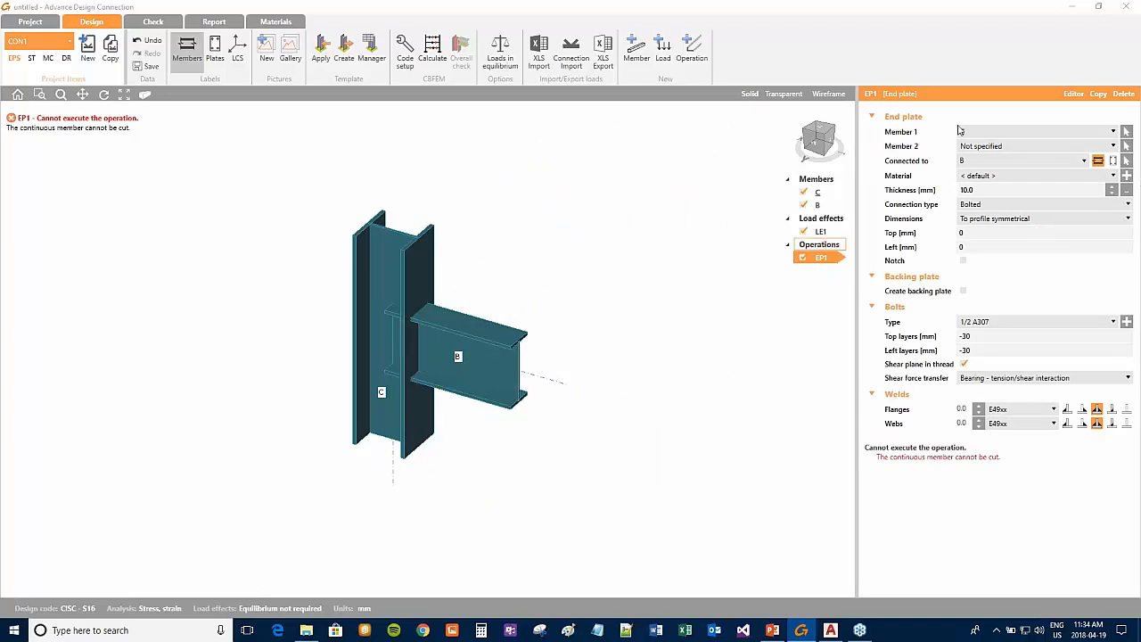
click(1047, 134)
click(998, 159)
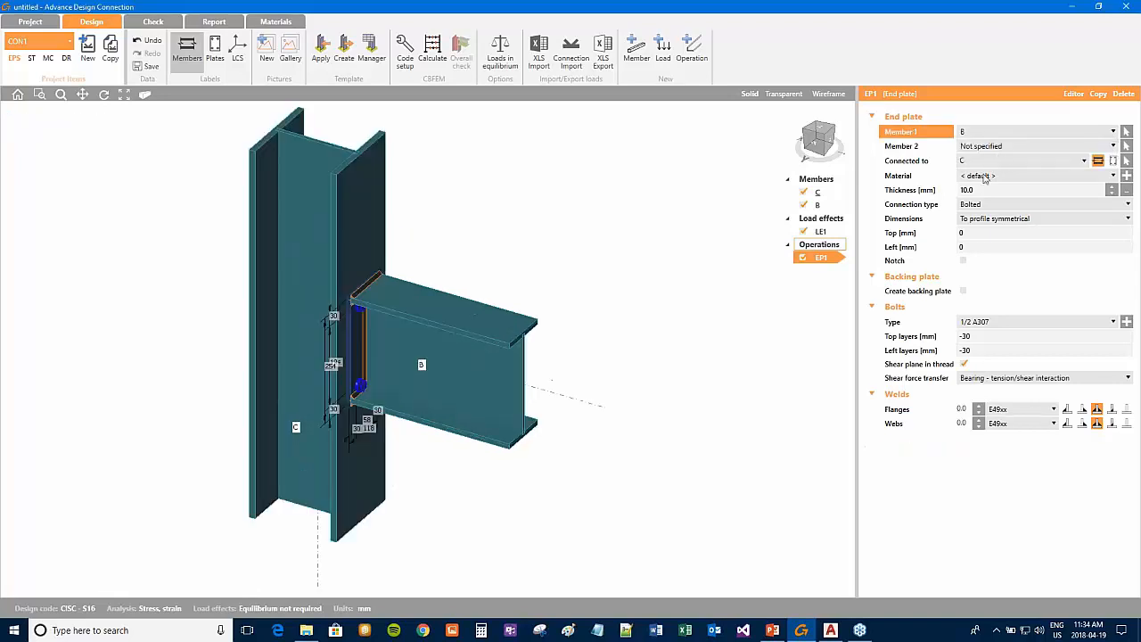
Step: Examine the end plate and its bolts at the joint, and view its thickness and the available connection types
middle_drag(375, 369, 565, 331)
scroll(565, 330, up, 6)
scroll(472, 336, down, 3)
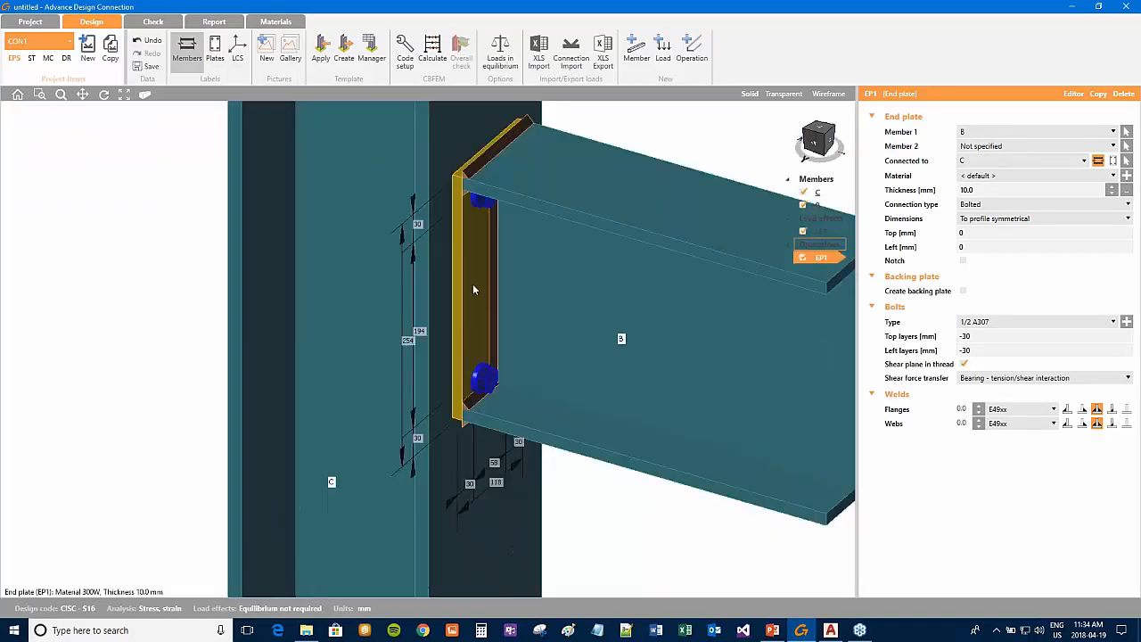
scroll(446, 291, down, 5)
scroll(383, 292, up, 2)
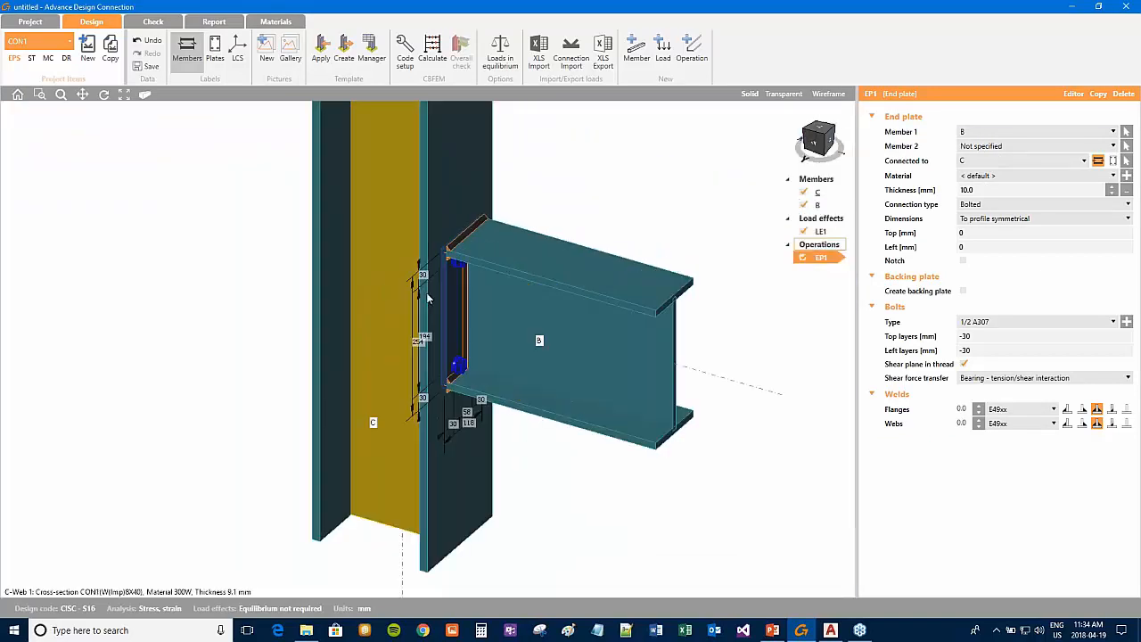
middle_drag(533, 326, 510, 320)
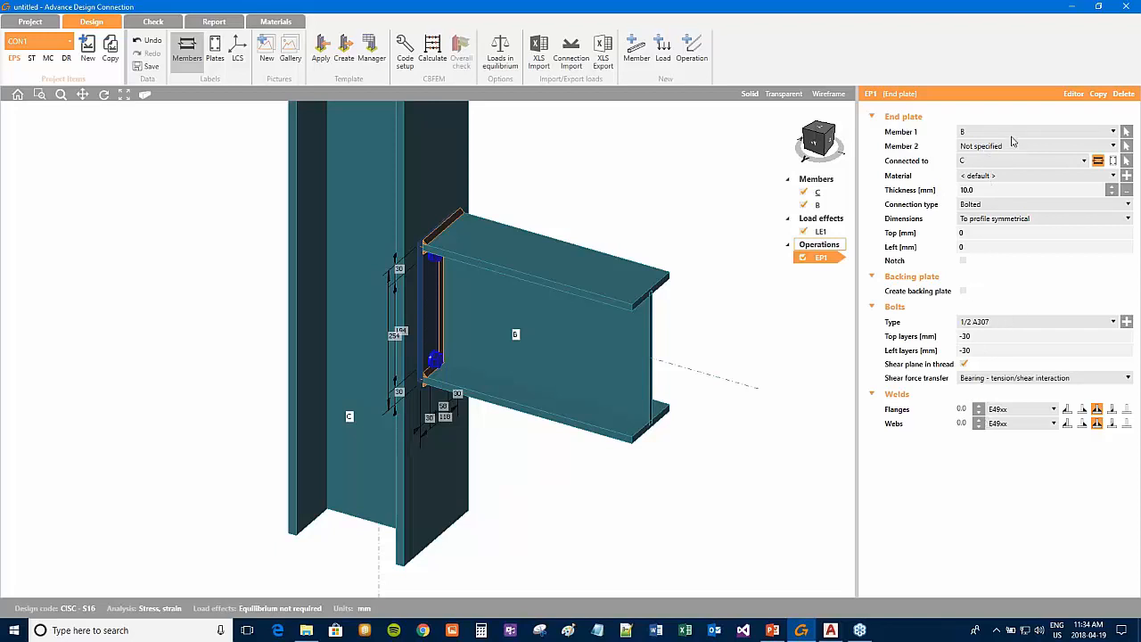
click(985, 190)
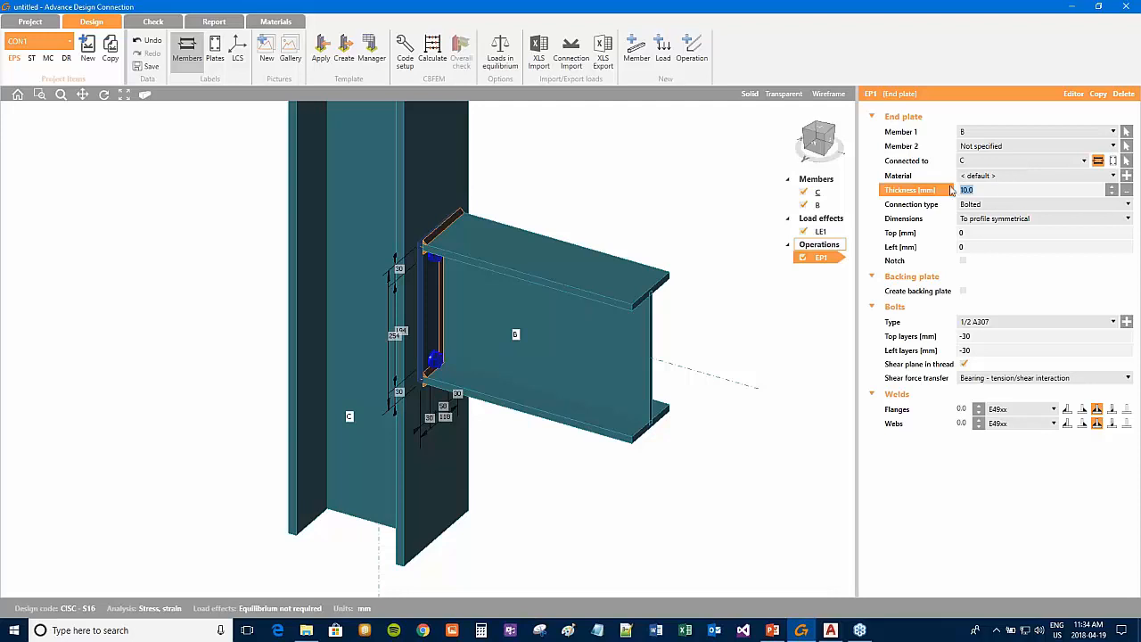
click(995, 205)
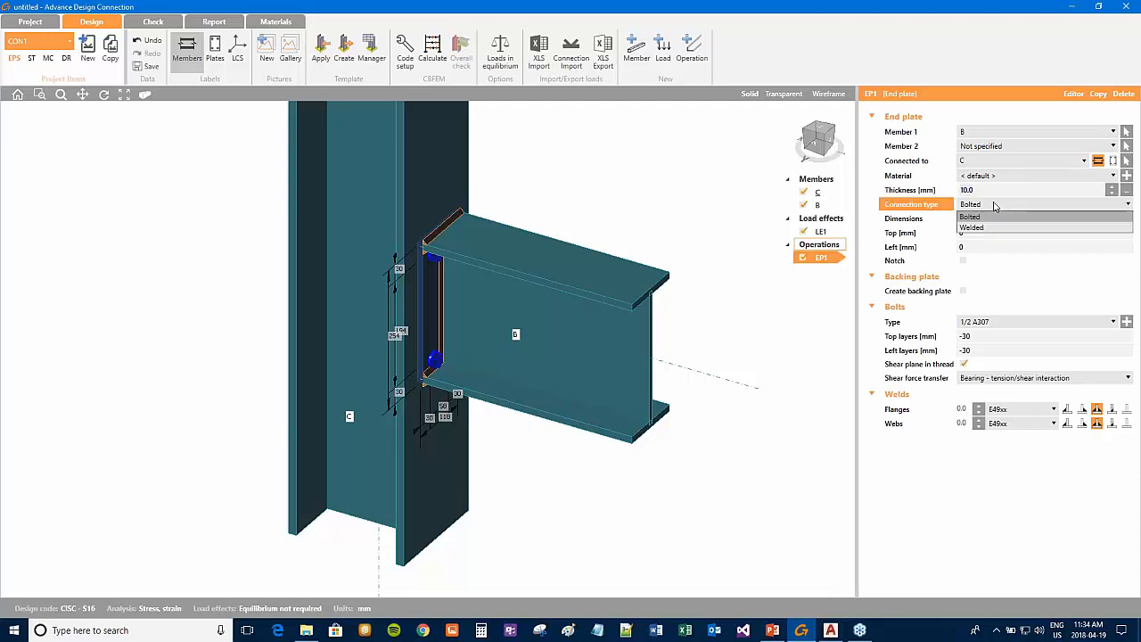
click(995, 206)
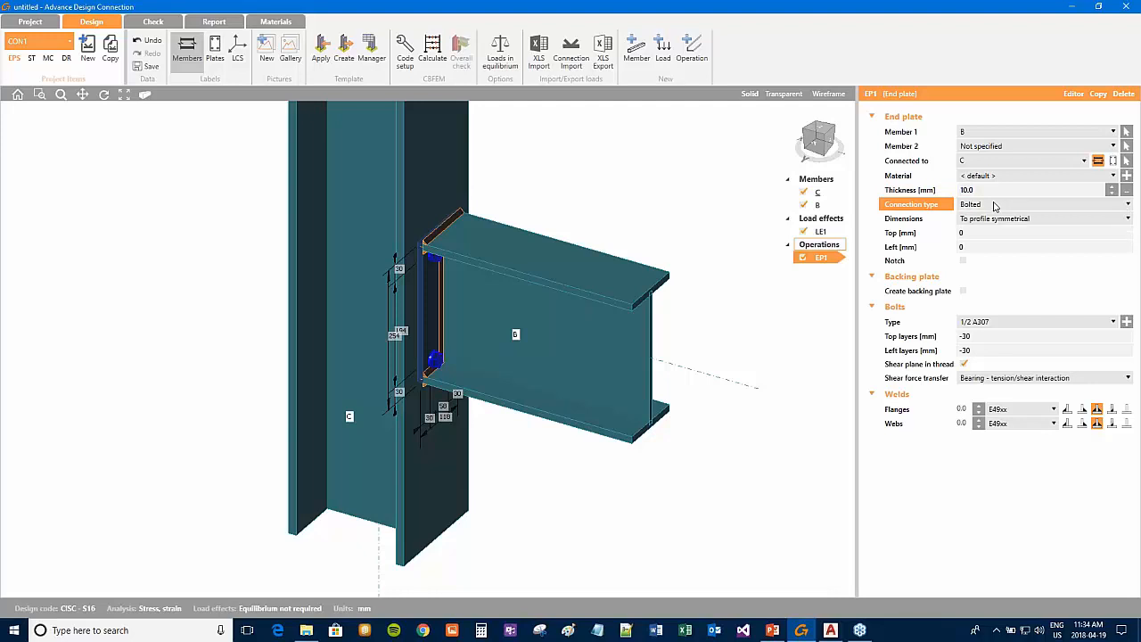
Step: Set the end plate's top dimension to 50 mm
click(968, 233)
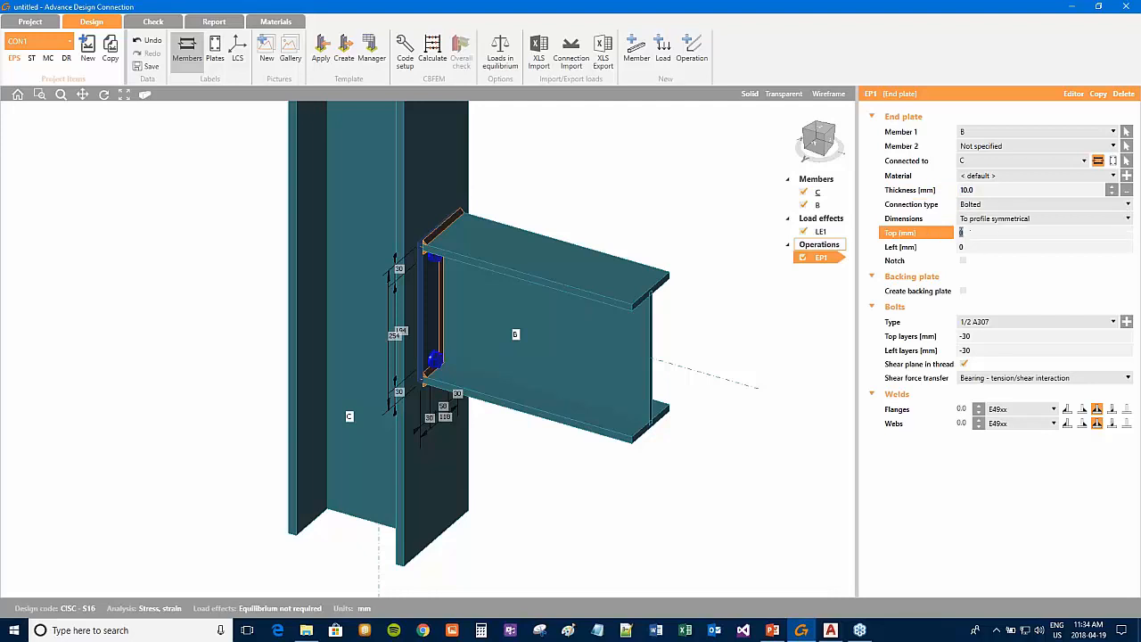
text(50)
click(981, 249)
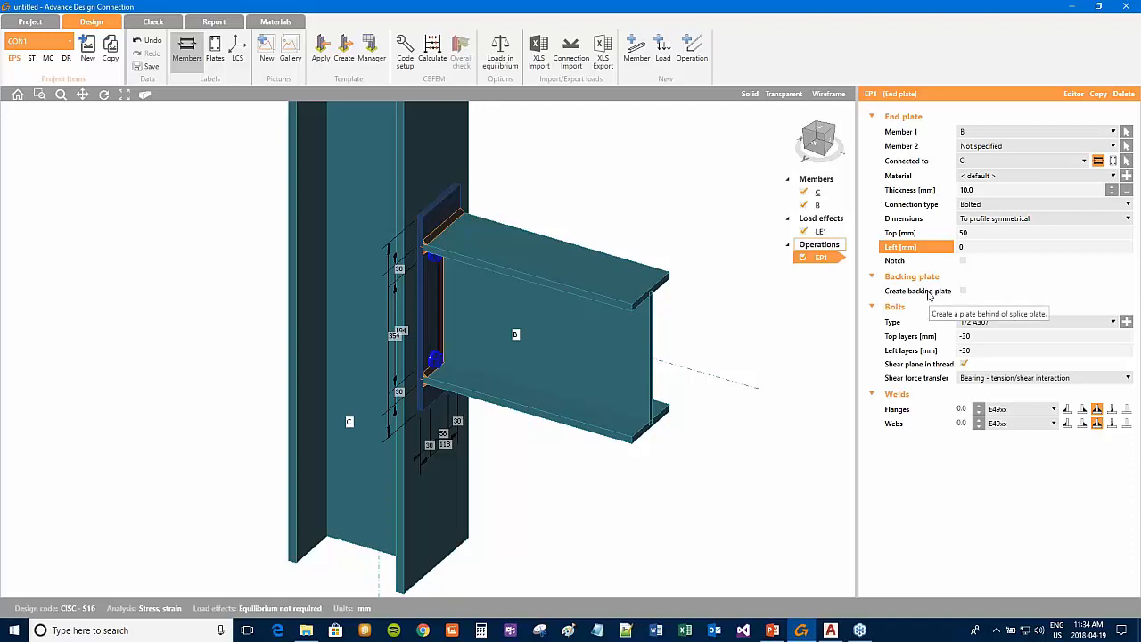
Step: Try a backing plate behind the end plate, inspecting it from behind the column flange before removing it
click(962, 290)
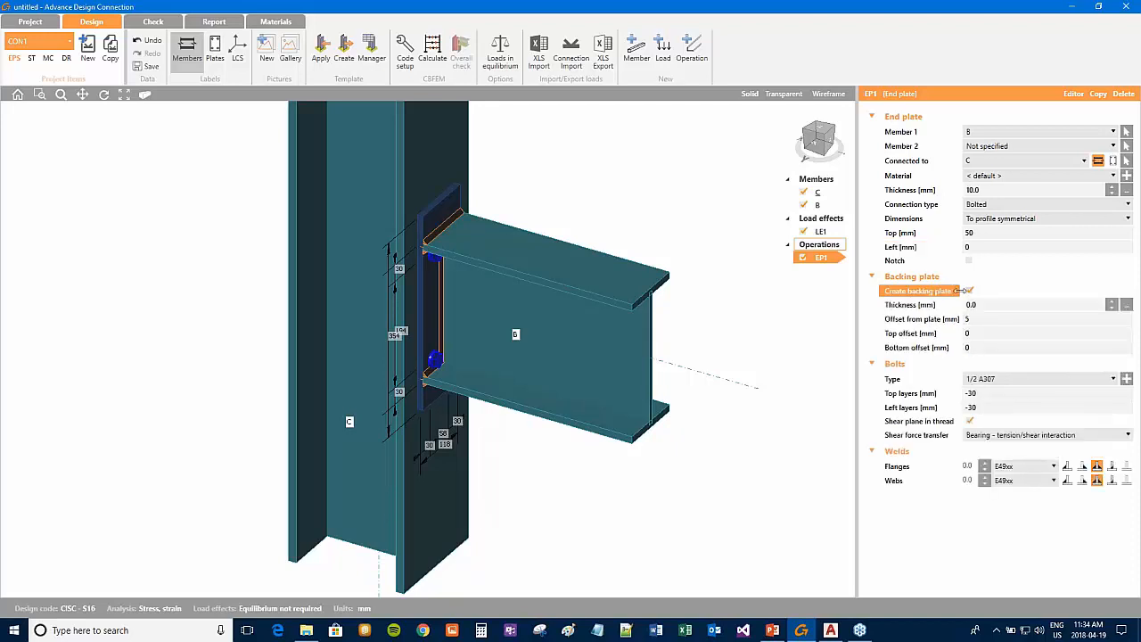
click(105, 96)
drag(272, 403, 437, 268)
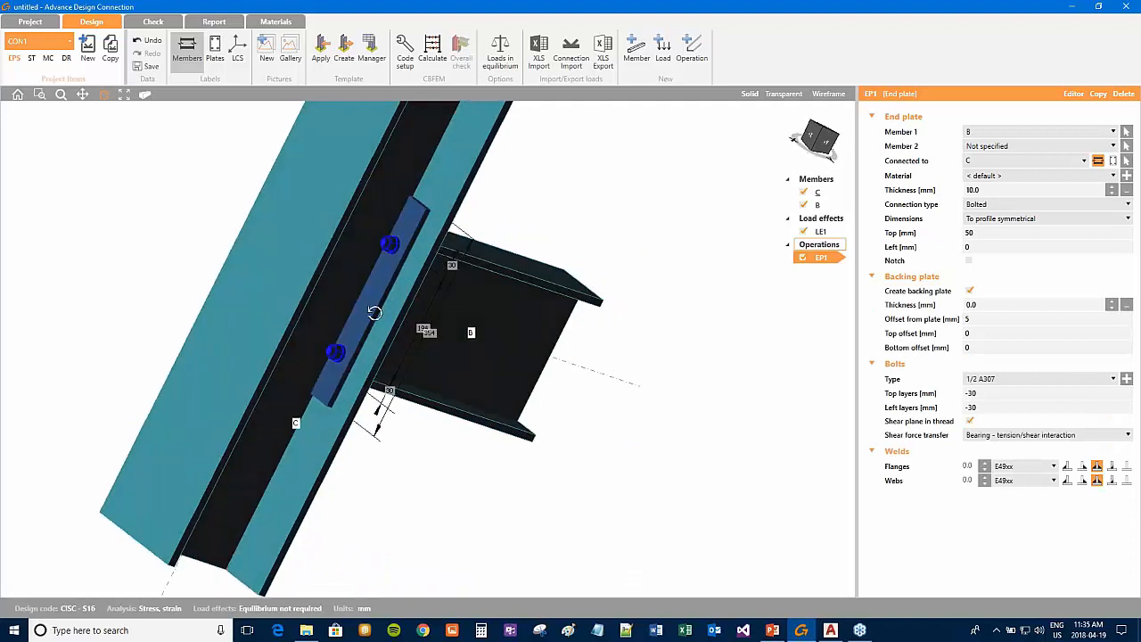
drag(490, 379, 404, 351)
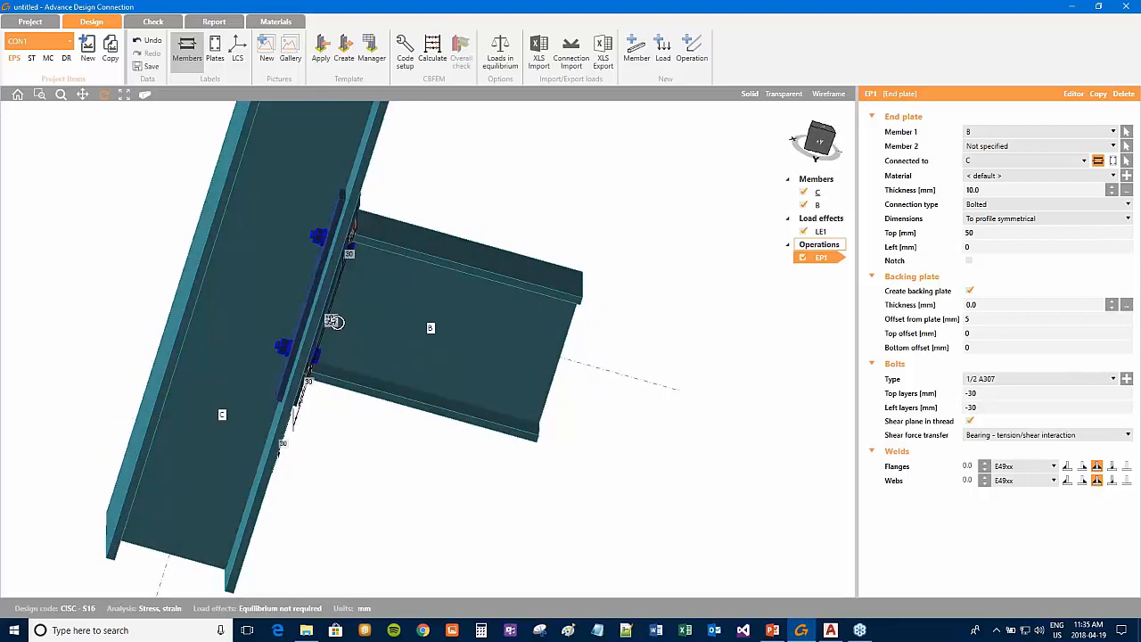
middle_drag(339, 280, 459, 308)
scroll(459, 312, up, 1)
scroll(476, 323, up, 1)
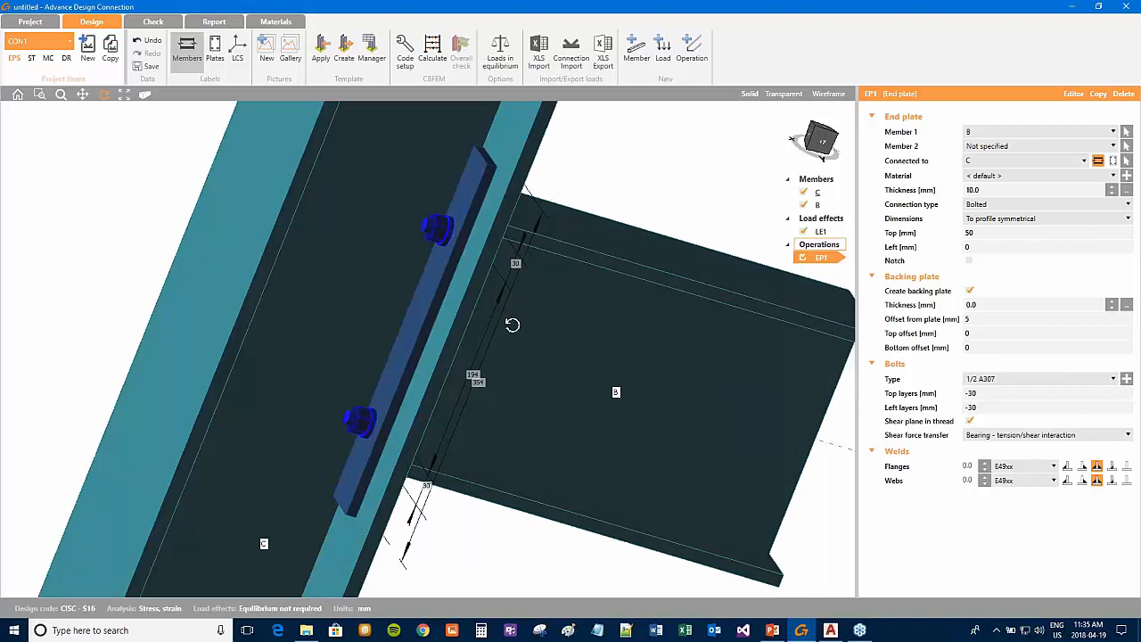
click(969, 290)
drag(715, 315, 836, 361)
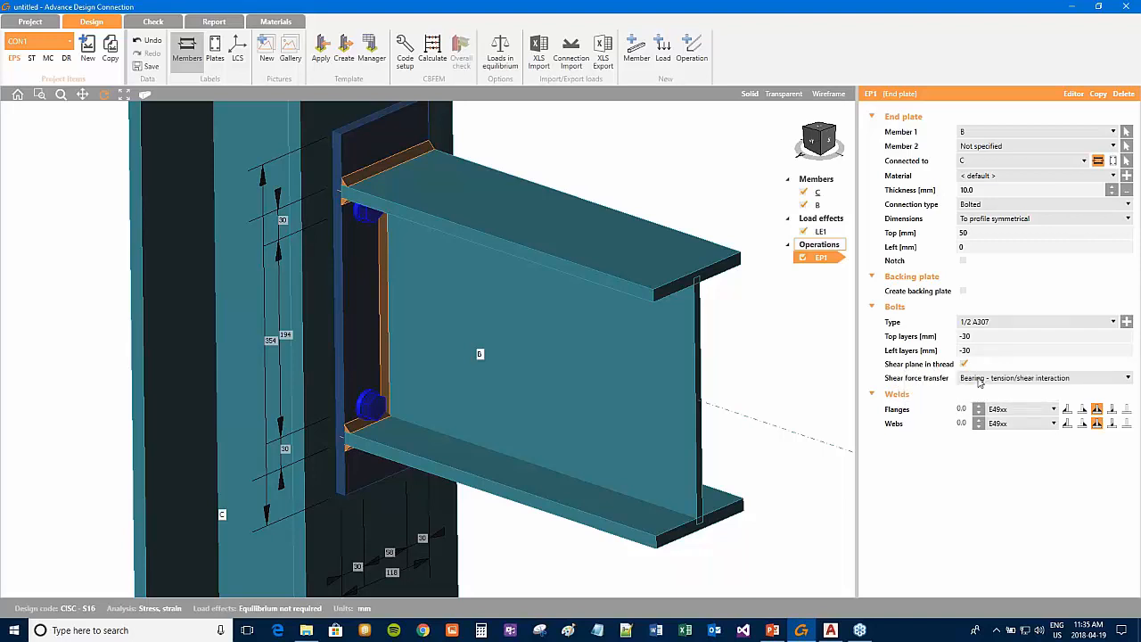
Step: View the available shear force transfer options for the bolts and the material field of the flange welds
click(979, 378)
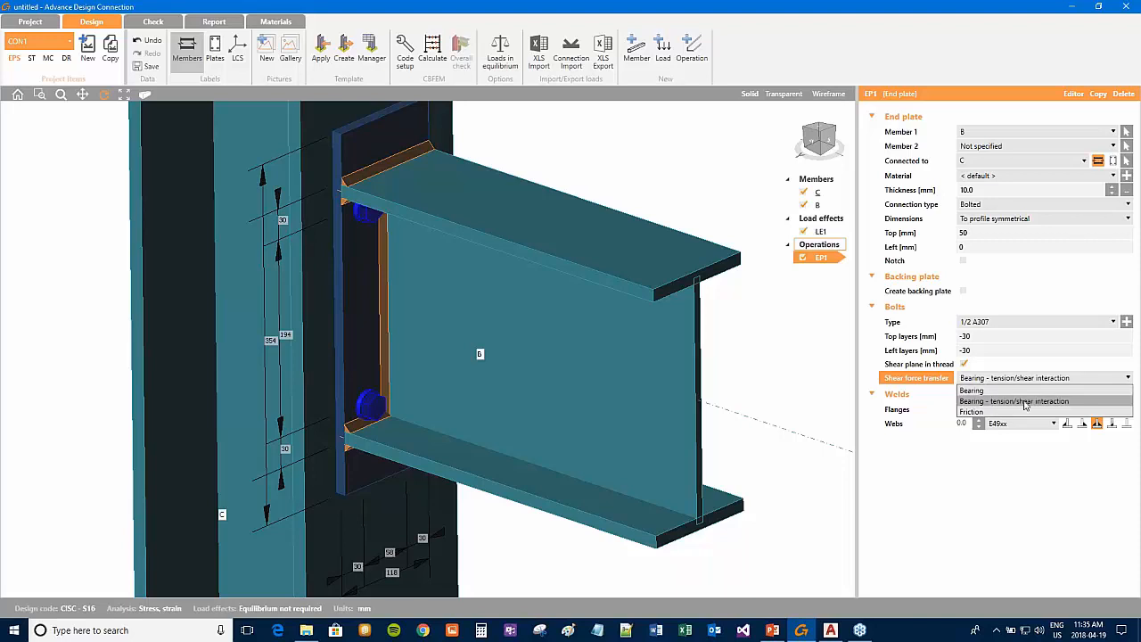
click(976, 380)
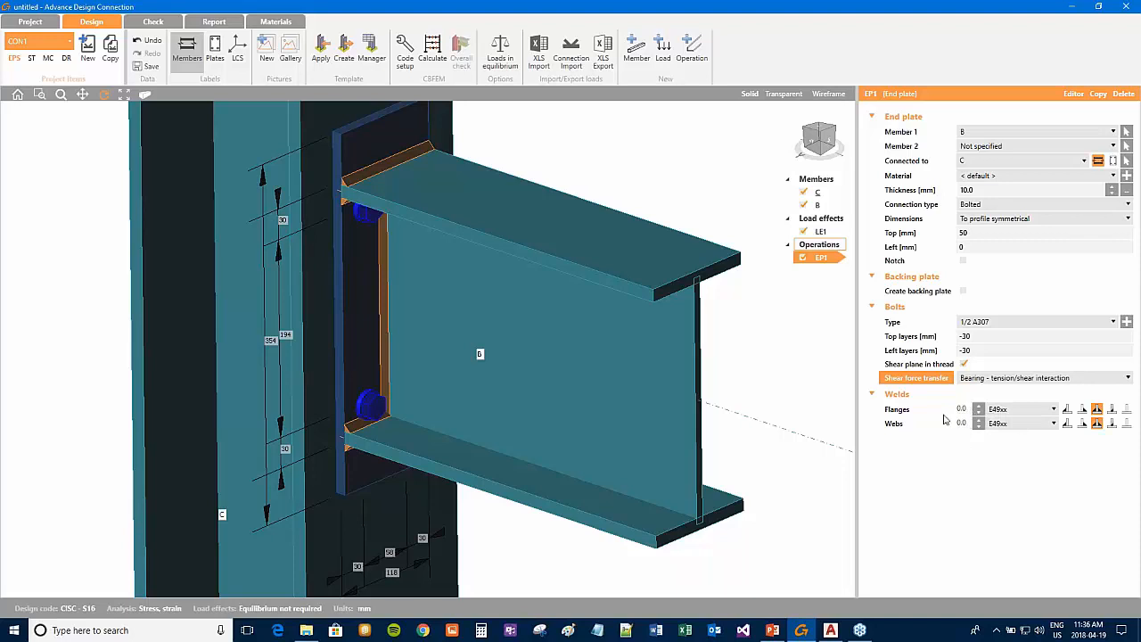
click(1035, 410)
click(1034, 412)
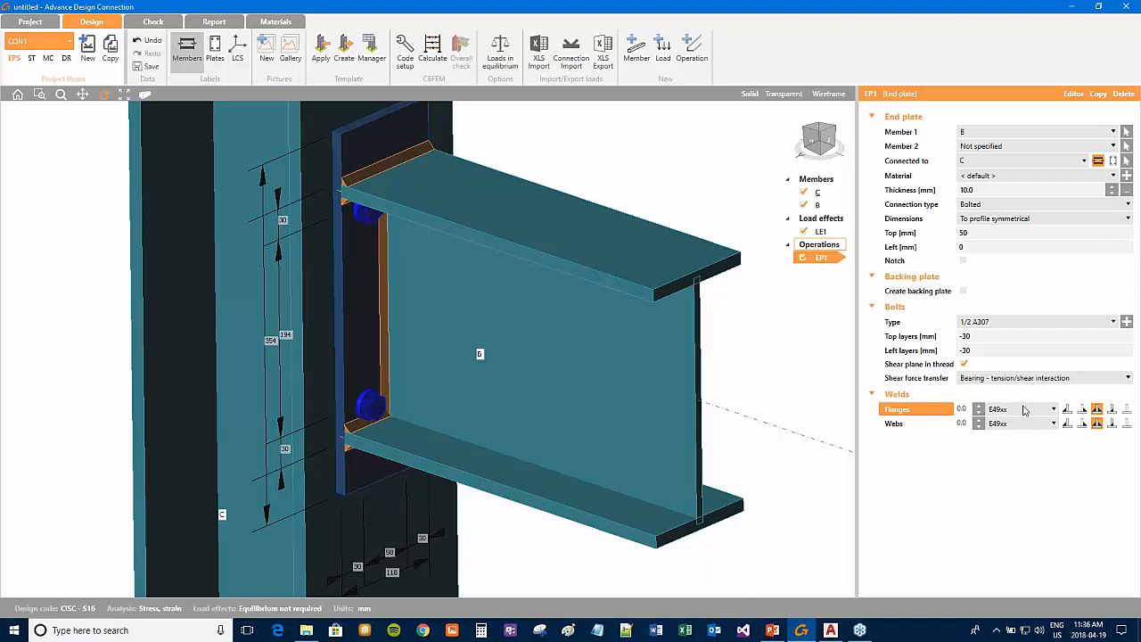
Step: Try the one-sided fillet options for the end plate's flange welds and settle on the butt weld
click(1082, 409)
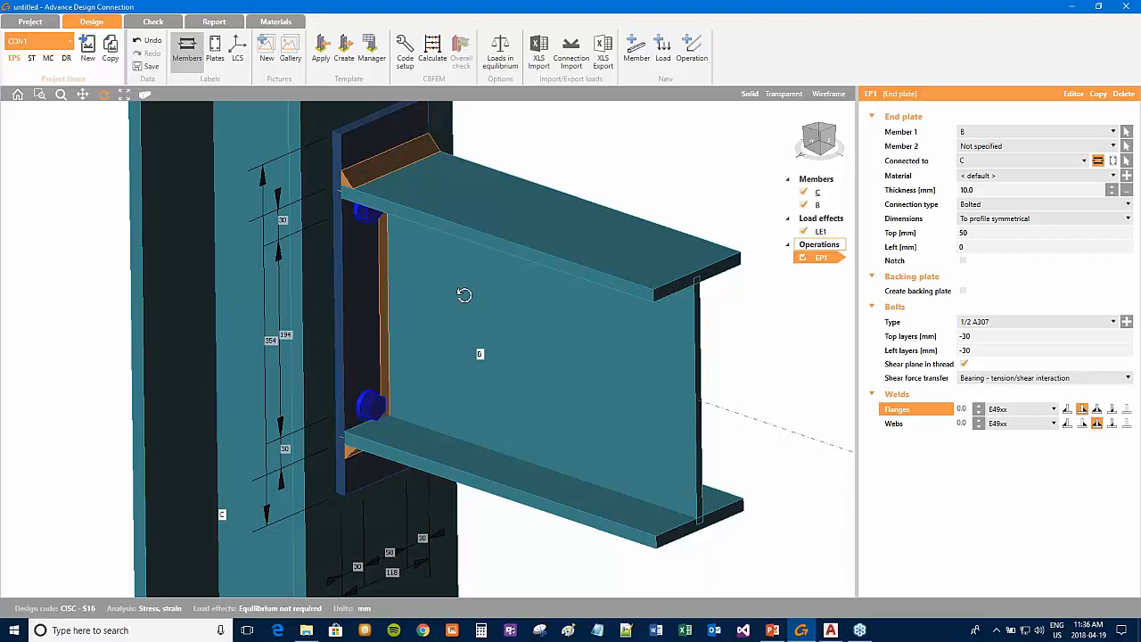
drag(452, 293, 433, 227)
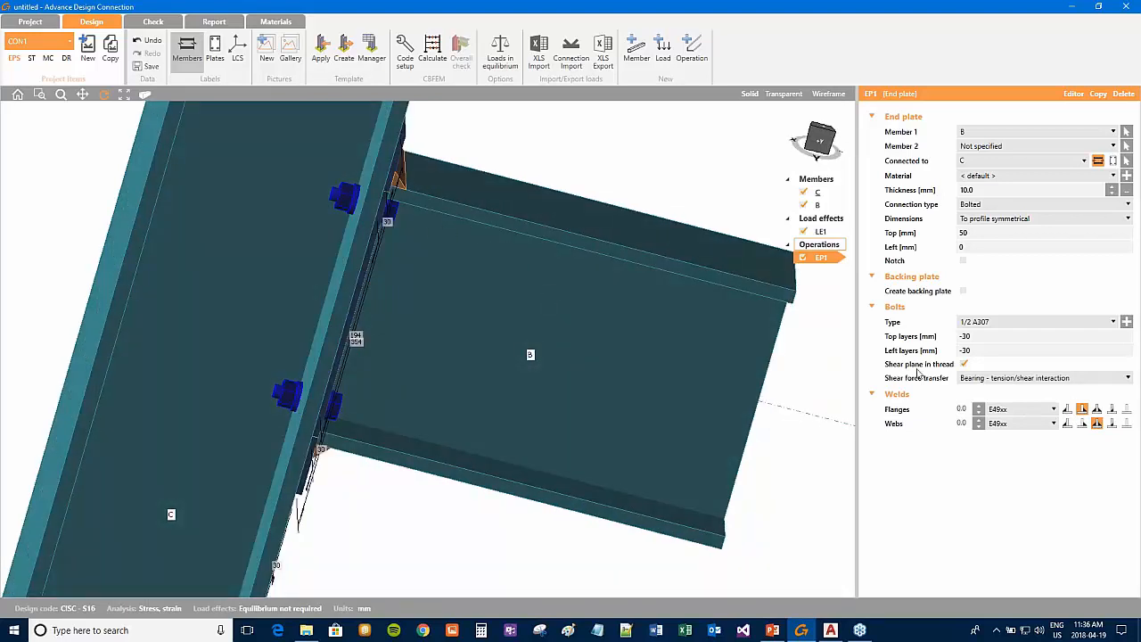
click(1067, 409)
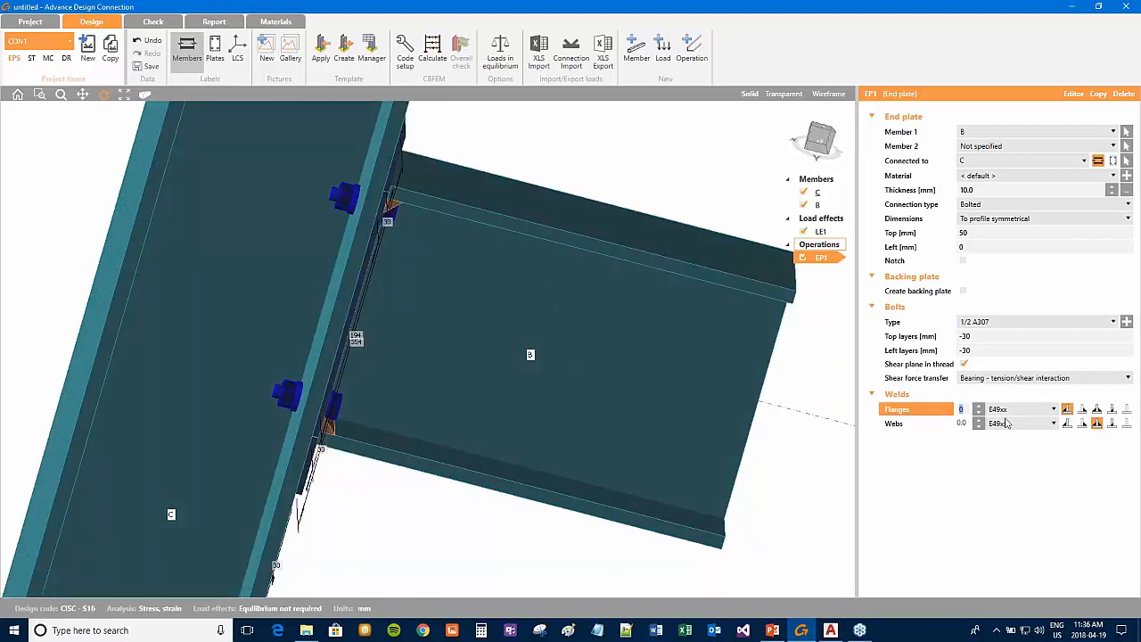
drag(692, 374, 769, 384)
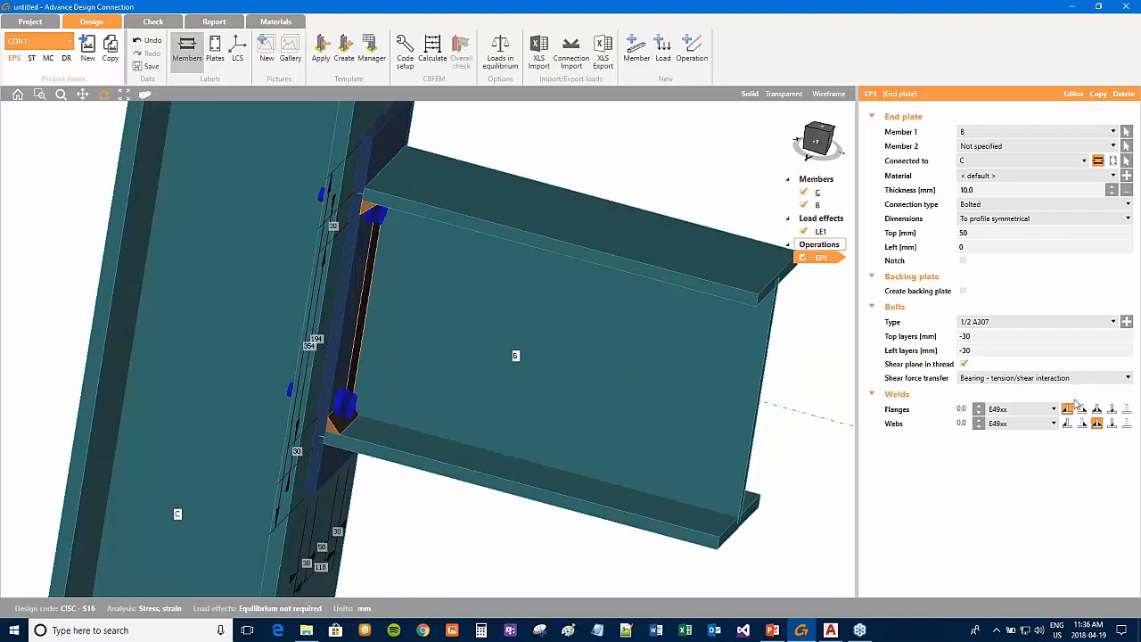
click(1111, 409)
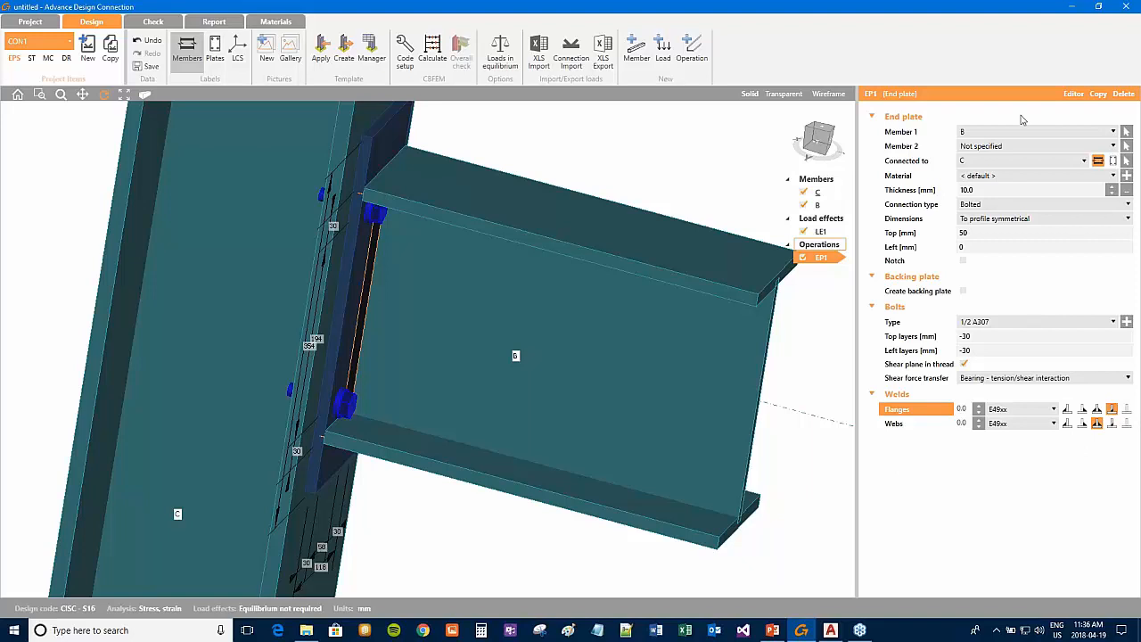
Step: Examine the end-plate joint between beam B and column C from several angles and distances
scroll(766, 347, down, 6)
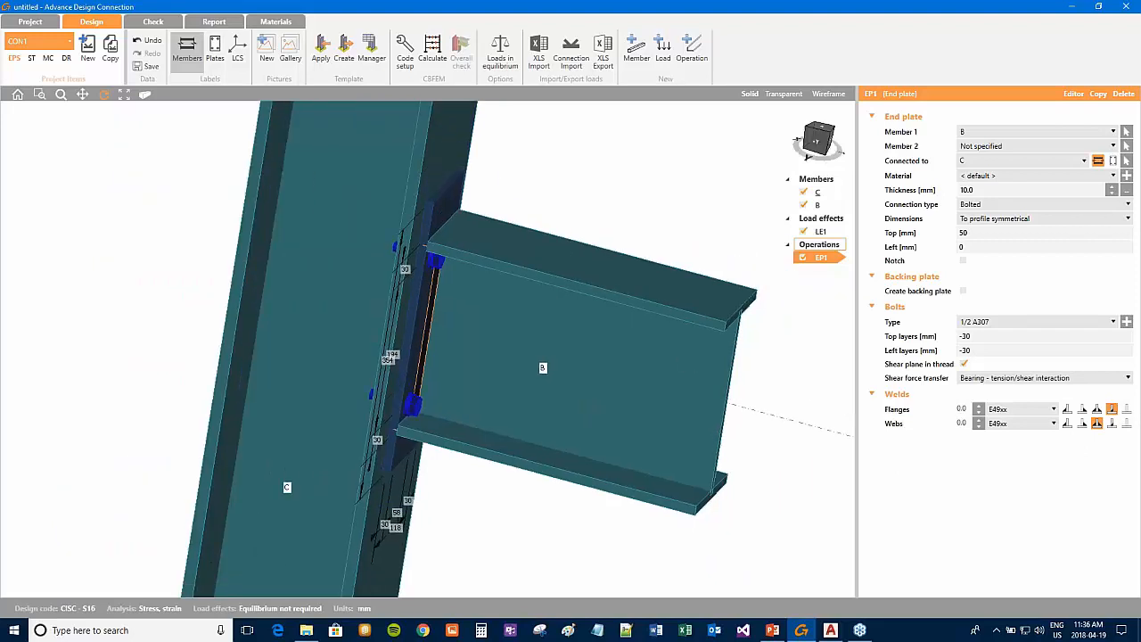
right_drag(689, 357, 614, 336)
scroll(668, 356, down, 3)
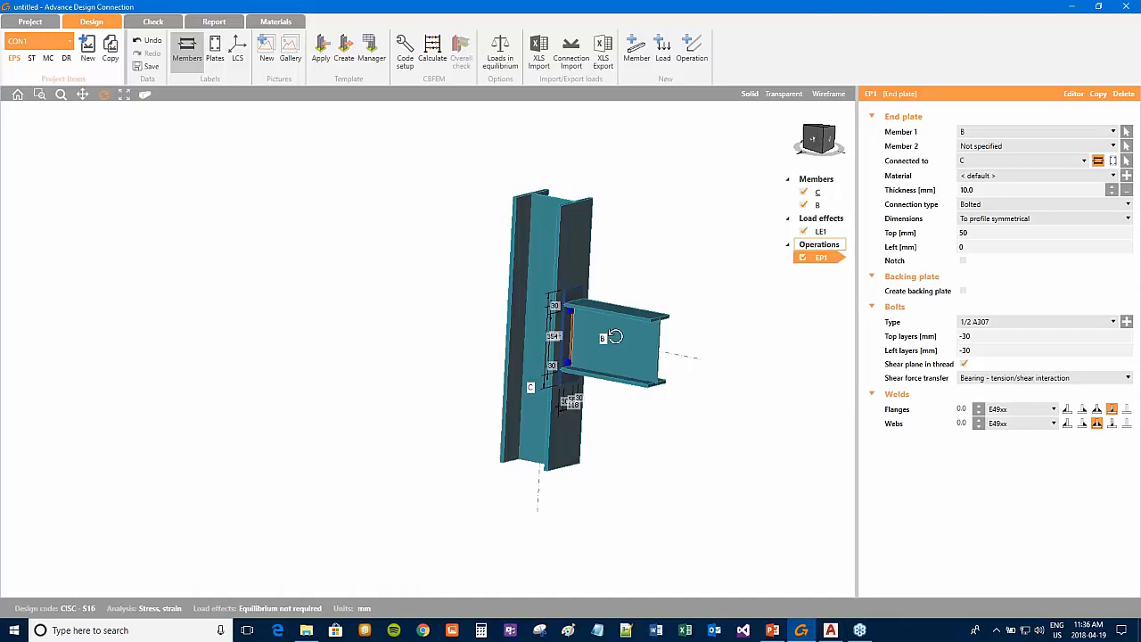
right_drag(614, 336, 510, 323)
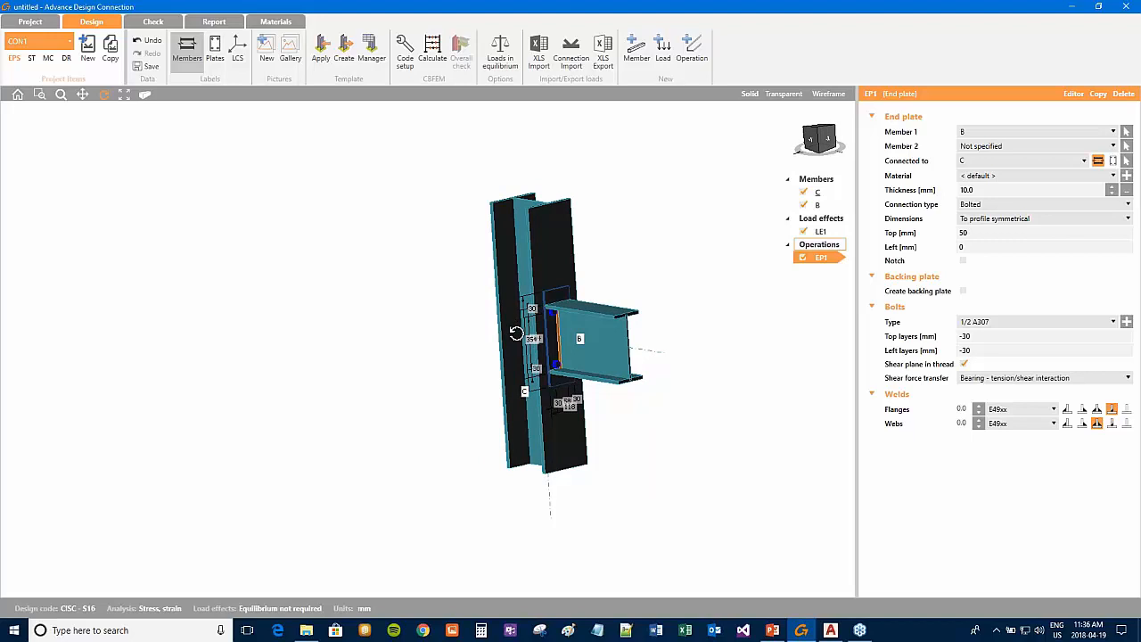
right_drag(524, 349, 552, 348)
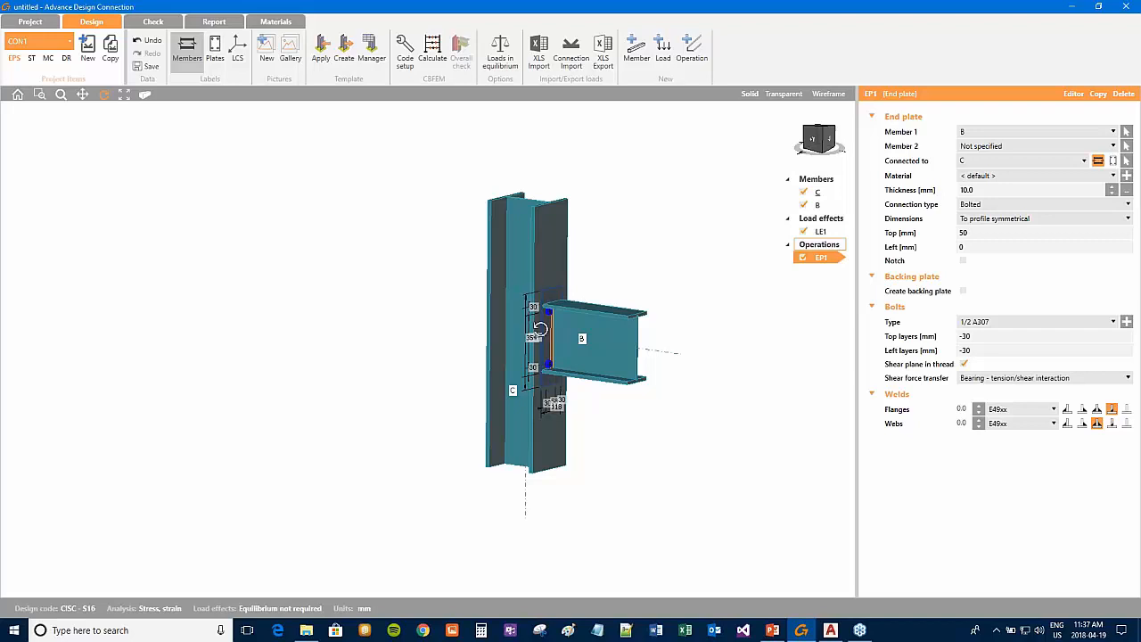
scroll(551, 335, up, 2)
scroll(551, 334, up, 1)
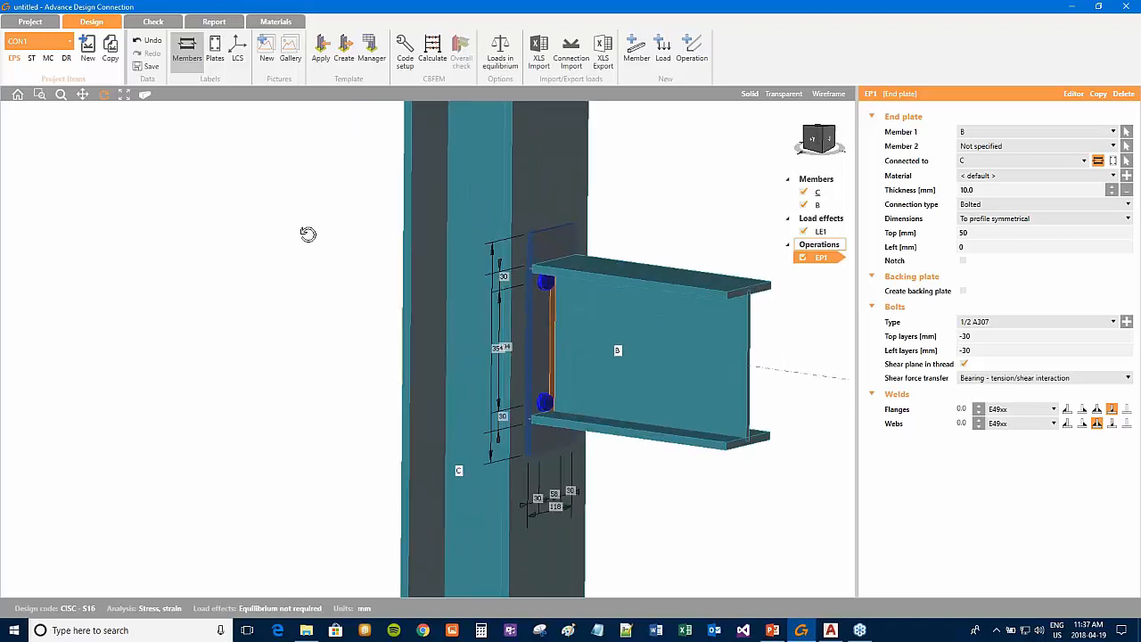
middle_drag(575, 341, 528, 320)
scroll(527, 320, up, 2)
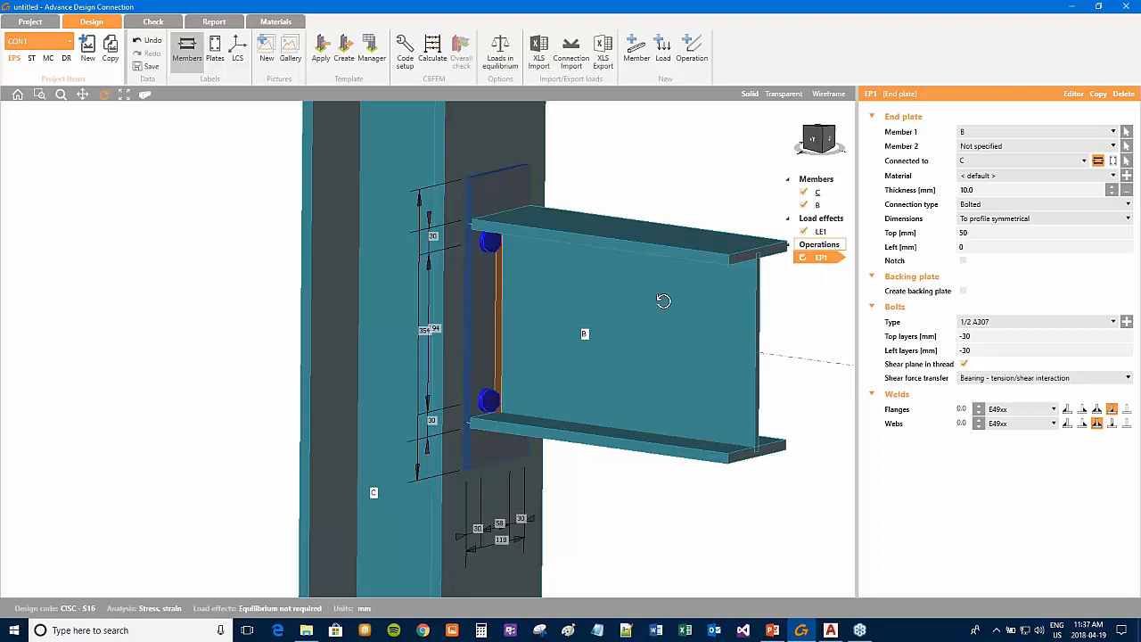
Step: Cut a circular hole 50 mm in diameter at the centre of the end plate and inspect it on the joint
click(1073, 93)
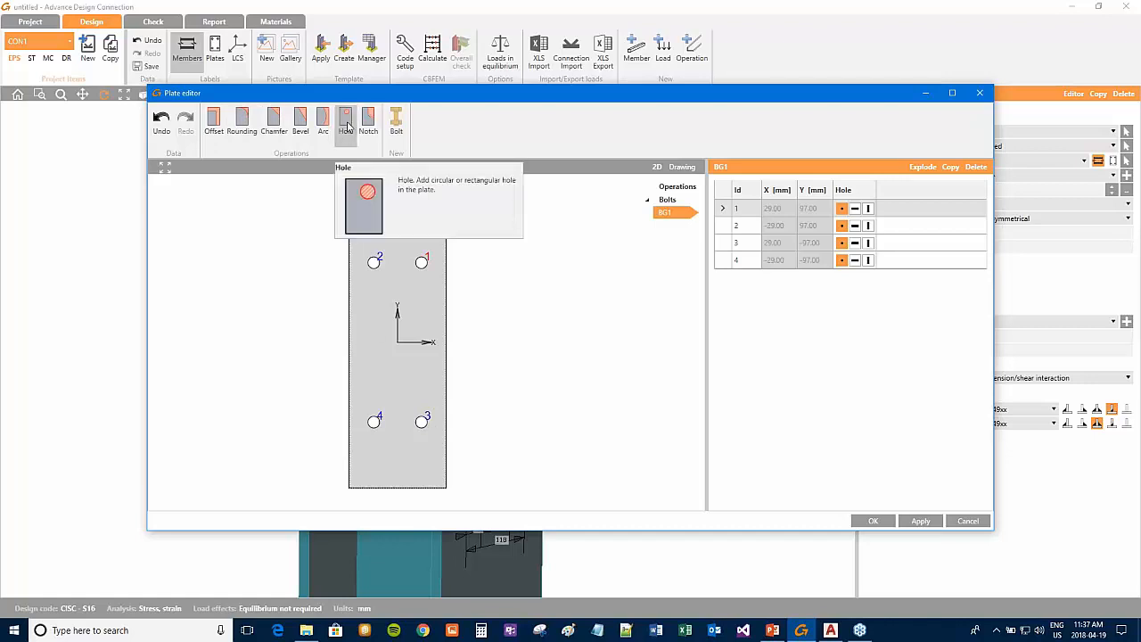
click(345, 120)
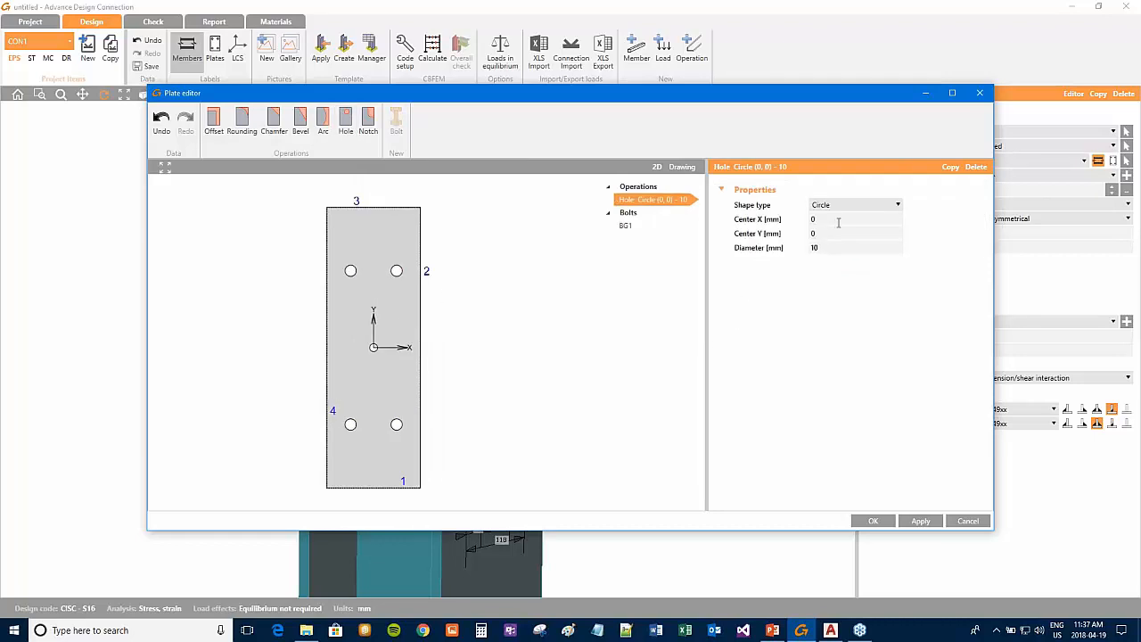
click(800, 251)
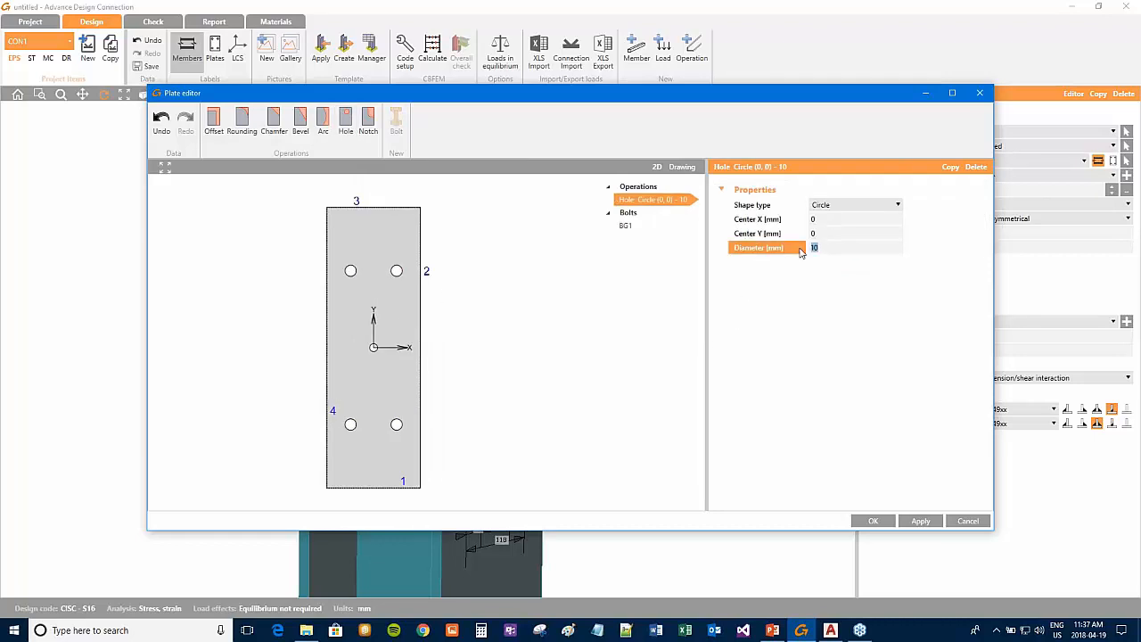
text(50)
click(824, 231)
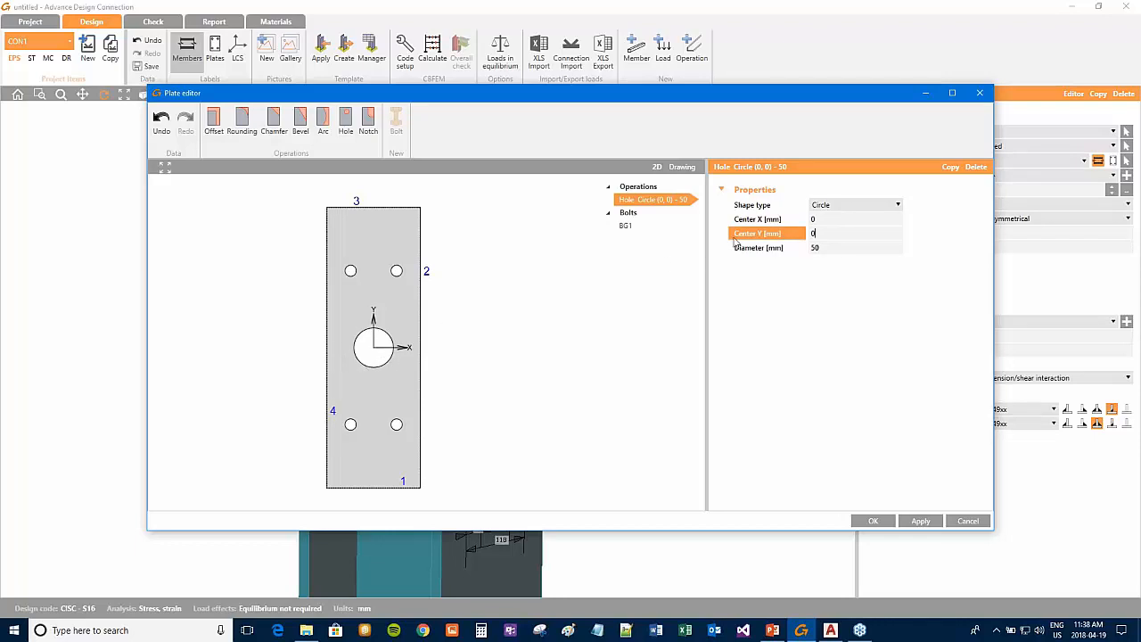
click(1064, 525)
click(871, 521)
scroll(485, 338, up, 5)
drag(485, 338, 629, 333)
scroll(575, 309, down, 5)
drag(525, 327, 451, 287)
drag(517, 260, 607, 307)
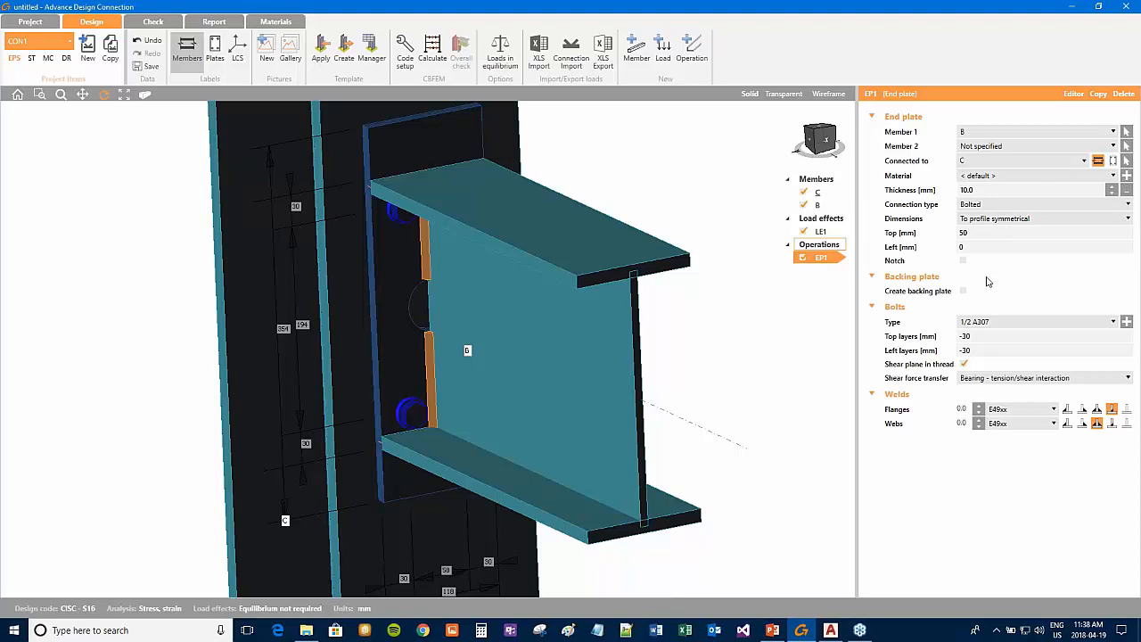
Step: Create a new Canadian-code project with two hollow-section diagonals gusseted to a continuous I-section chord, discarding the unsaved project
click(27, 23)
click(35, 76)
click(589, 344)
click(134, 194)
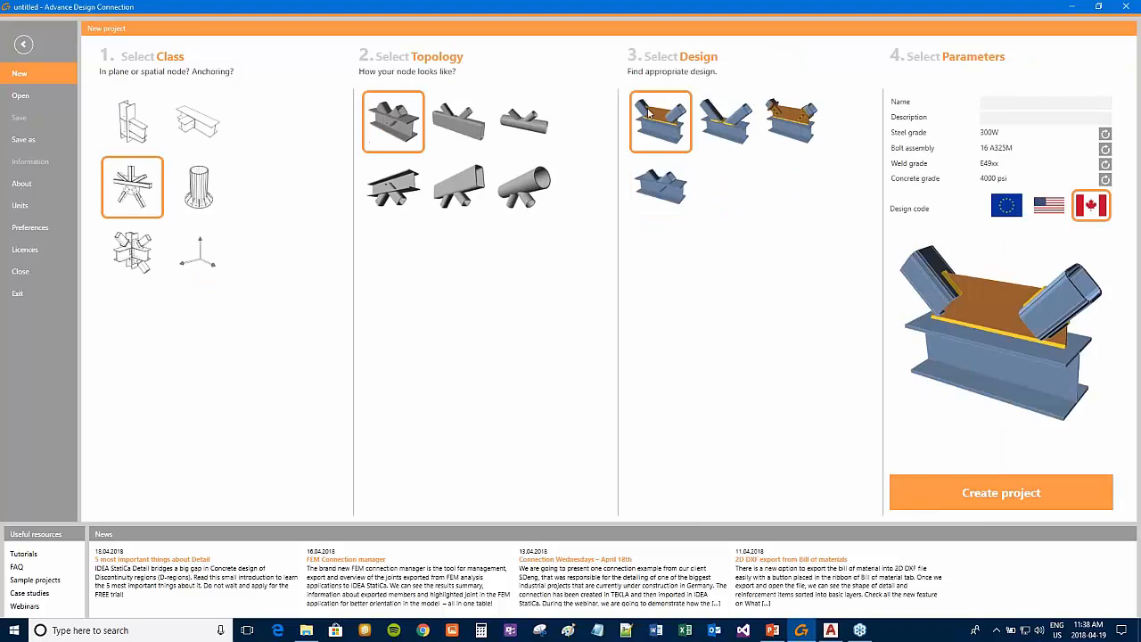
click(1002, 492)
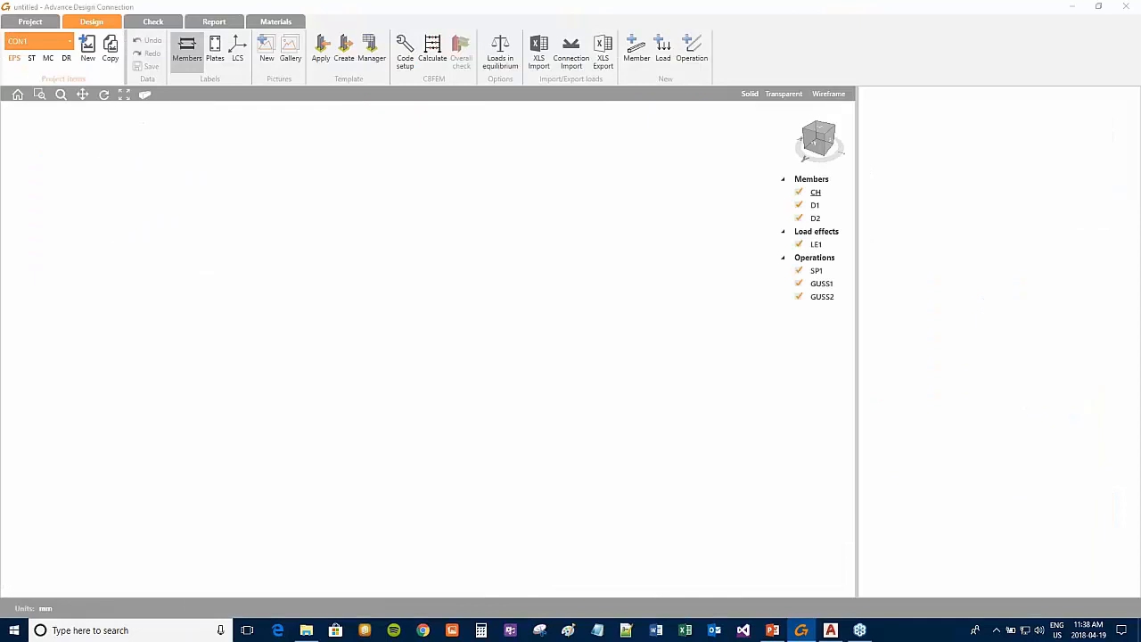
Step: Set the shape of the stiffening plate on the chord's top flange to Polygon
middle_drag(546, 295, 539, 245)
scroll(539, 249, up, 3)
click(452, 367)
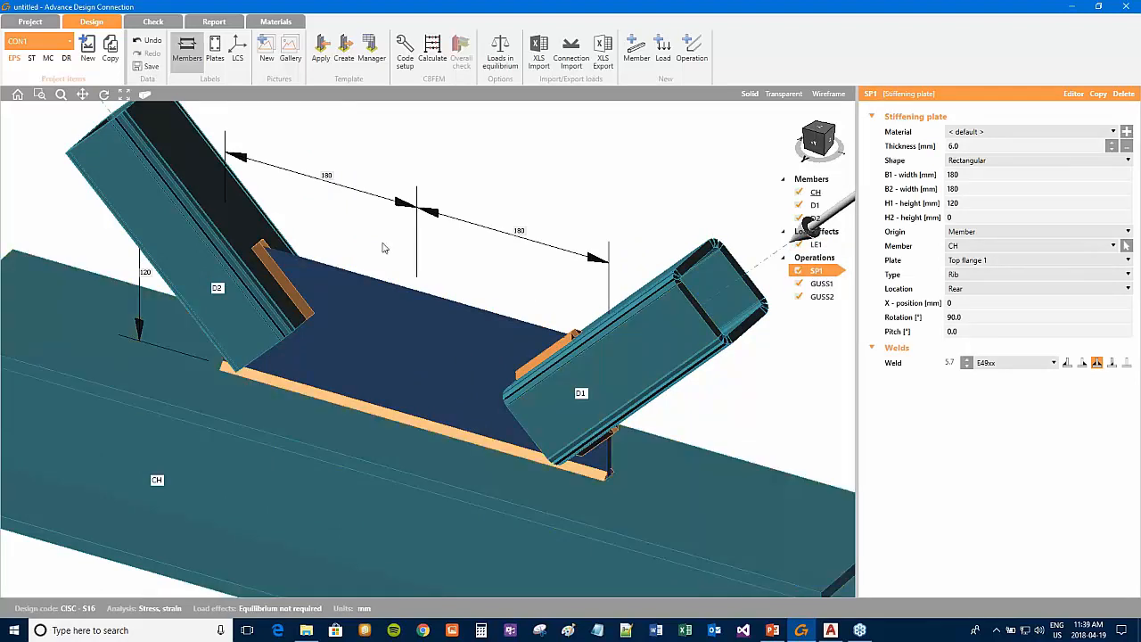
scroll(585, 342, down, 3)
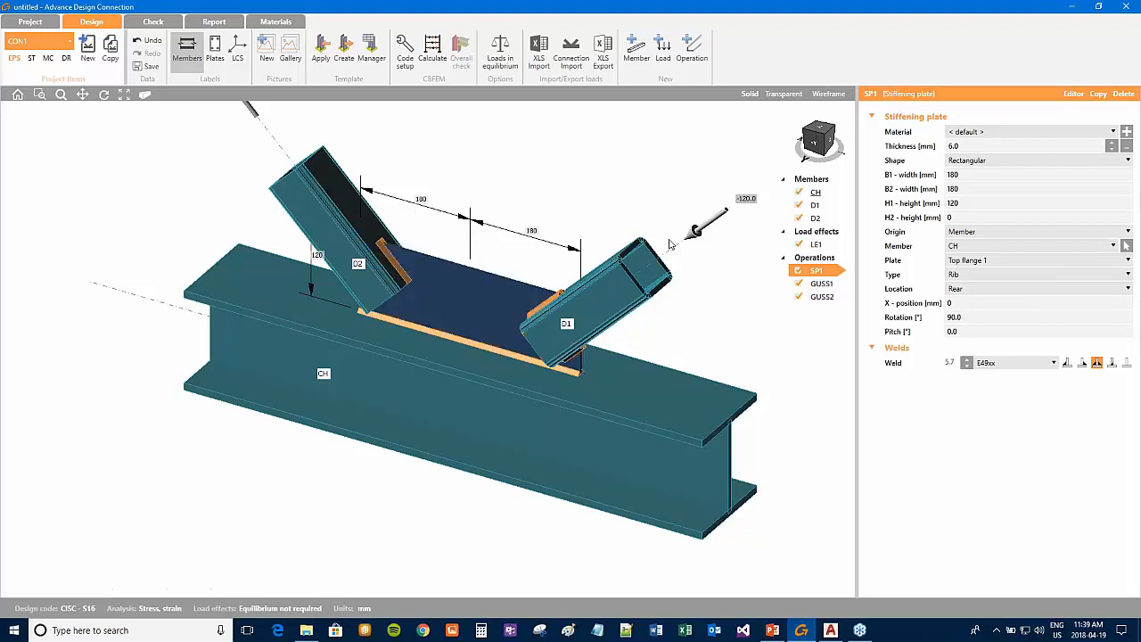
click(984, 159)
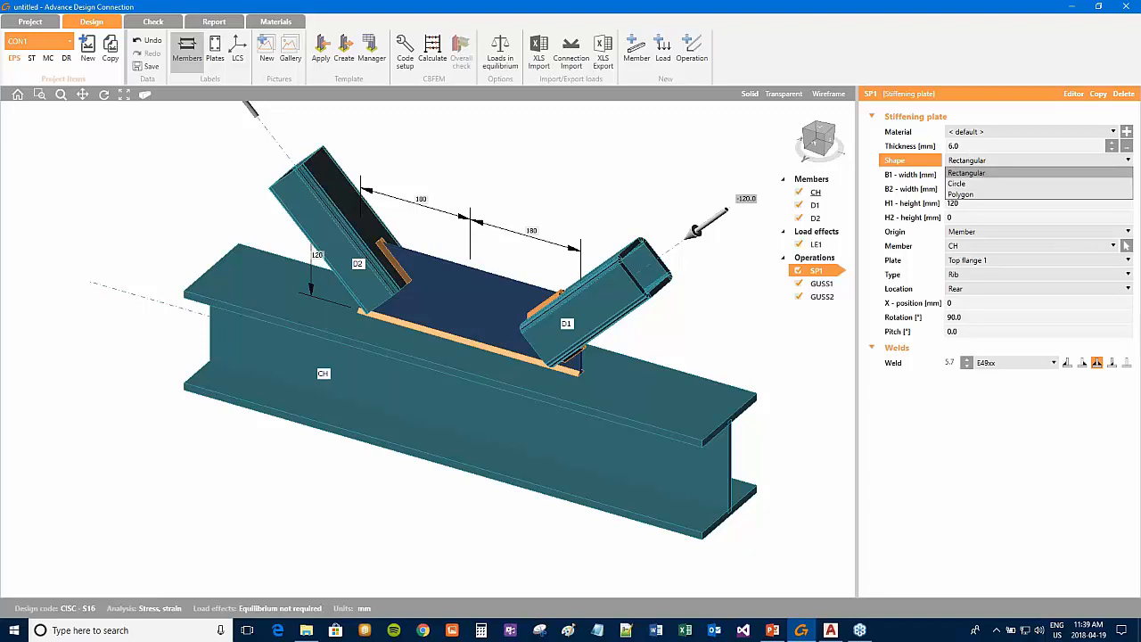
click(971, 193)
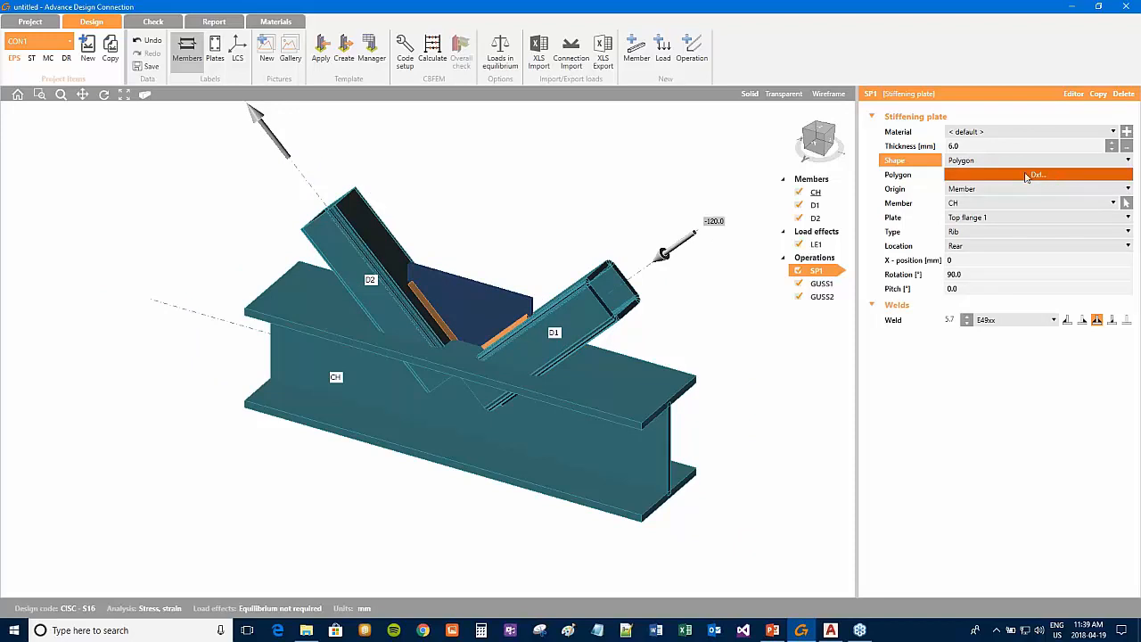
Step: Load plate-DWG.dxf as the stiffening plate's geometry and assign its outer polyline as the plate outline
click(1036, 176)
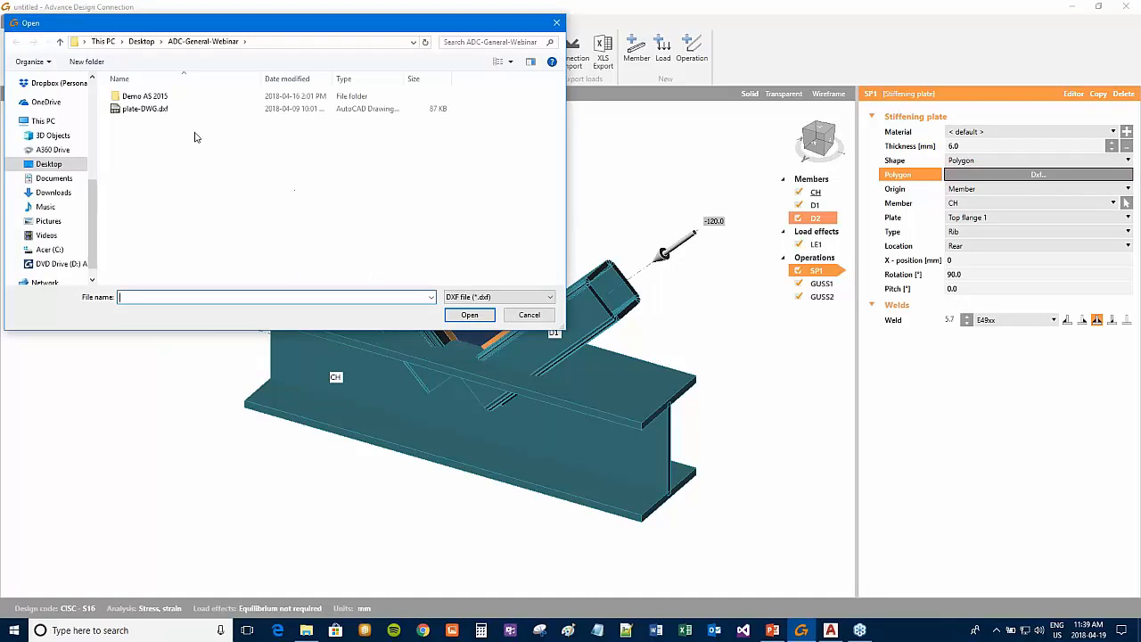
click(147, 109)
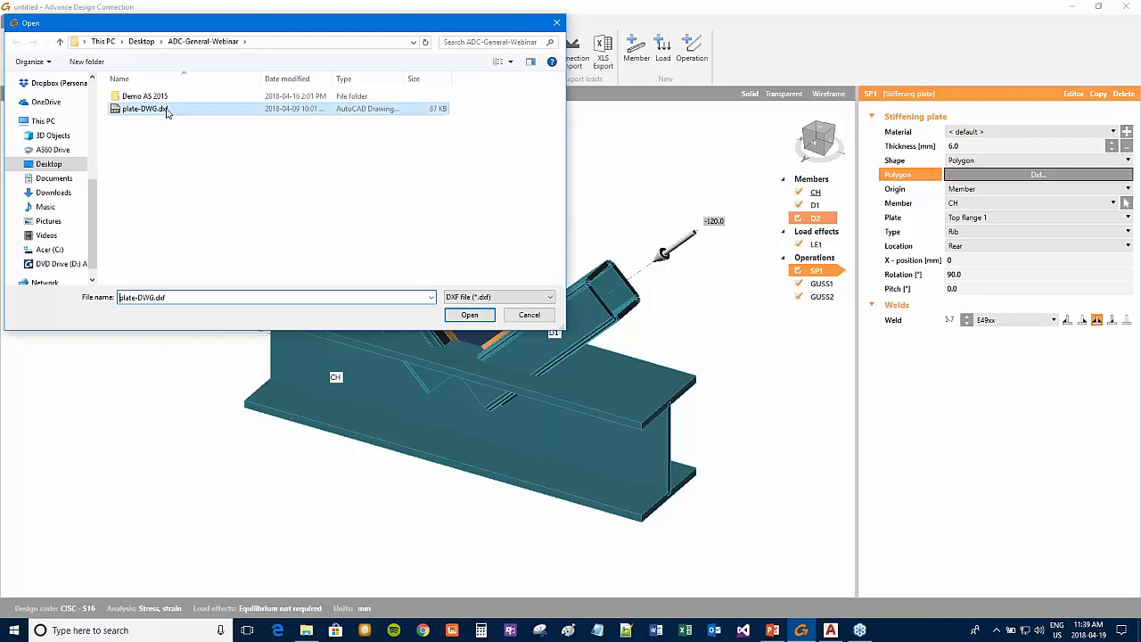
click(467, 315)
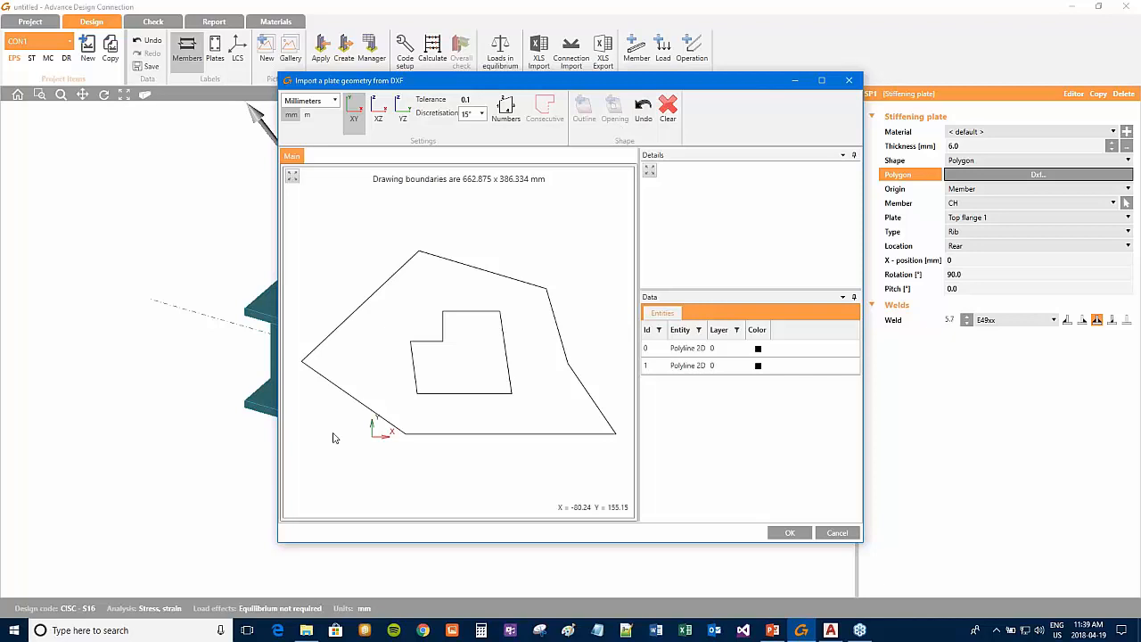
click(522, 280)
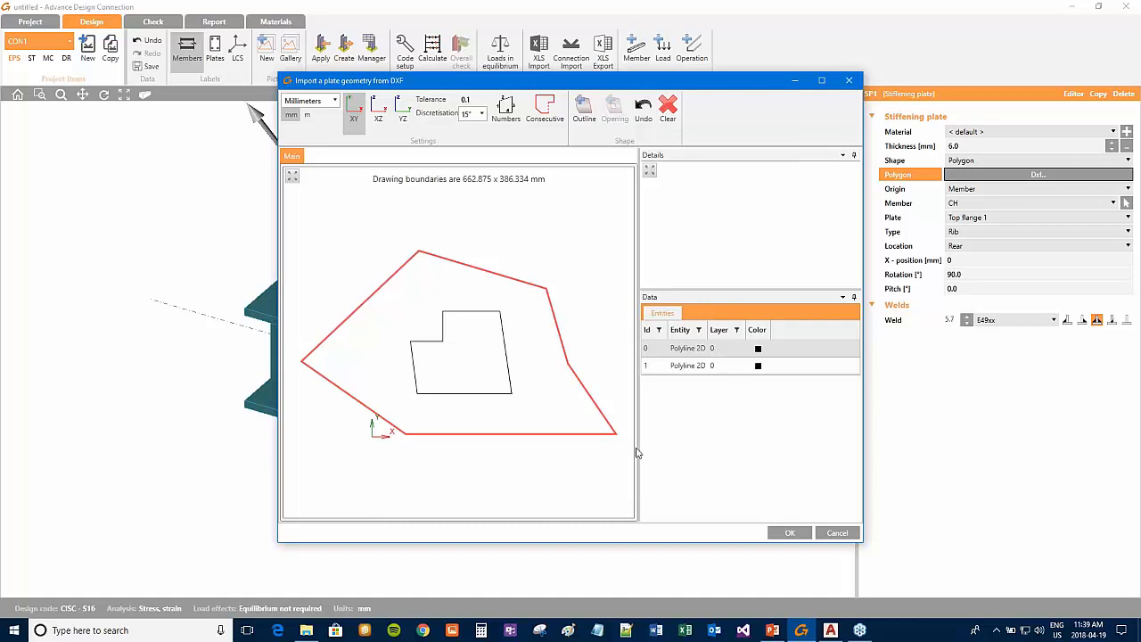
click(583, 110)
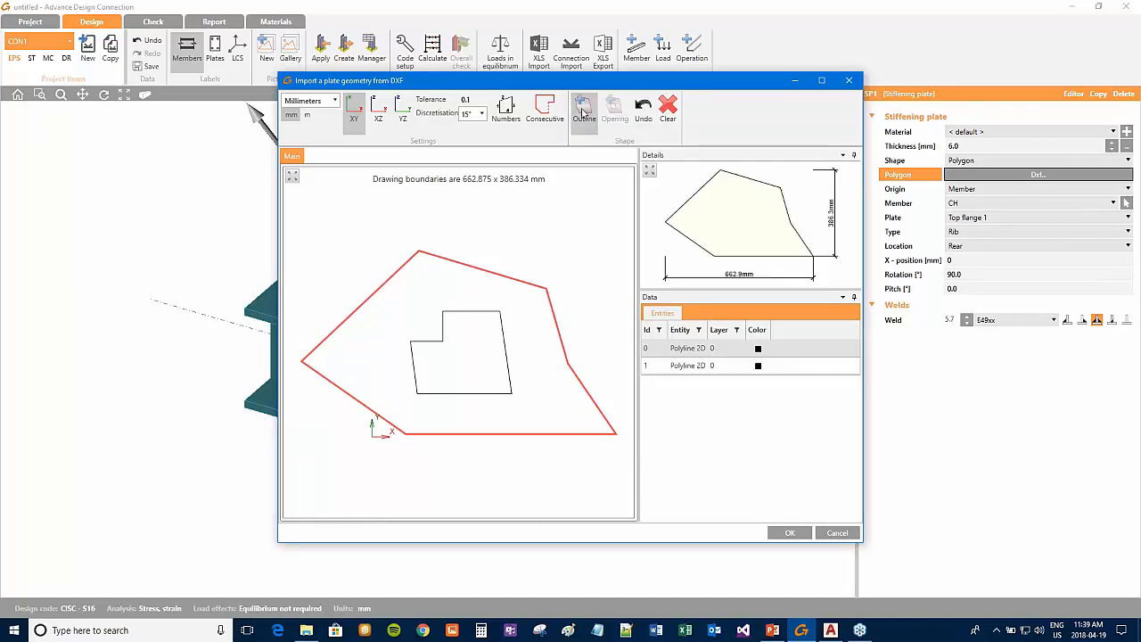
Step: Assign the inner polyline as the plate's opening, accept the DXF import and inspect the stiffening plate on the joint
click(415, 392)
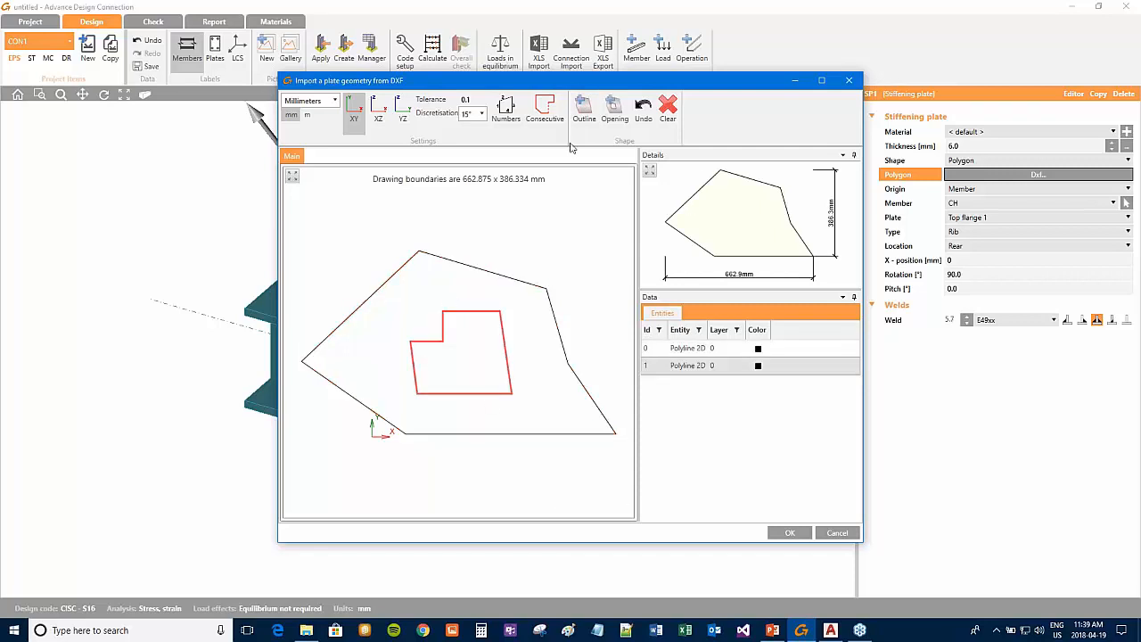
click(615, 110)
click(790, 533)
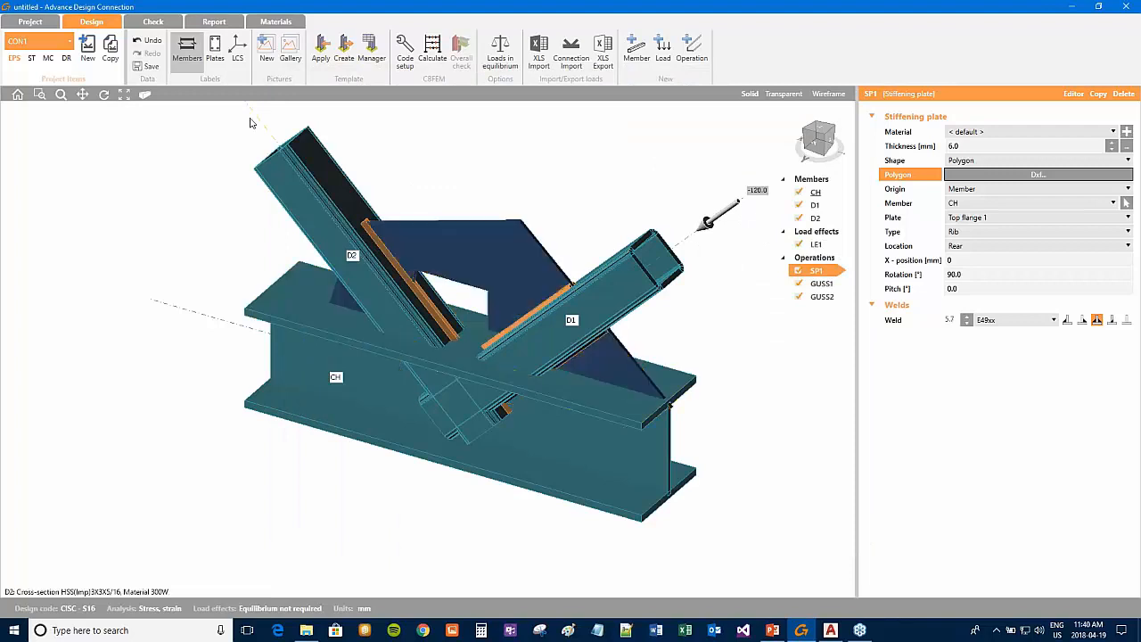
click(103, 94)
drag(565, 399, 642, 336)
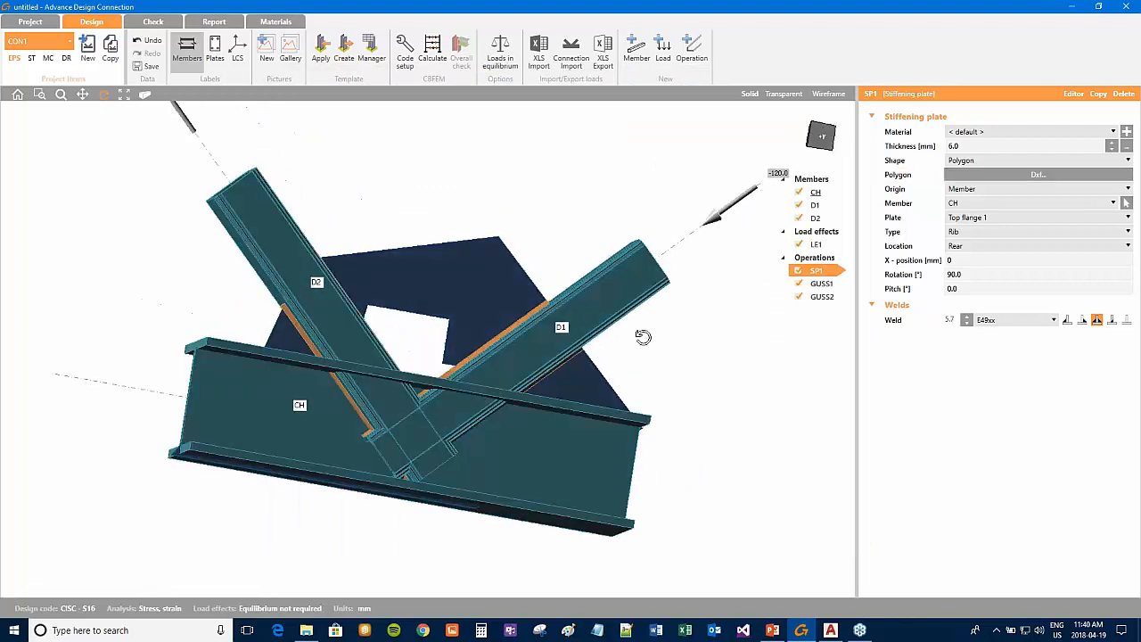
drag(371, 350, 514, 311)
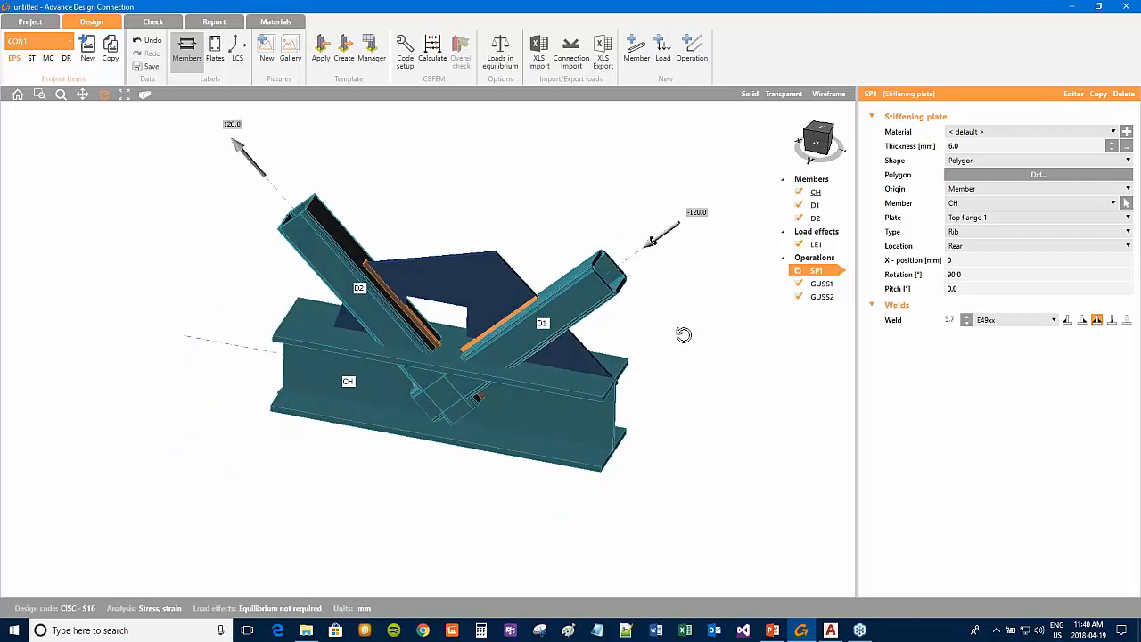
Step: Try the LCS origin for the stiffening plate, then set its origin to Joint with a Z offset of 30 mm
click(1072, 189)
click(980, 234)
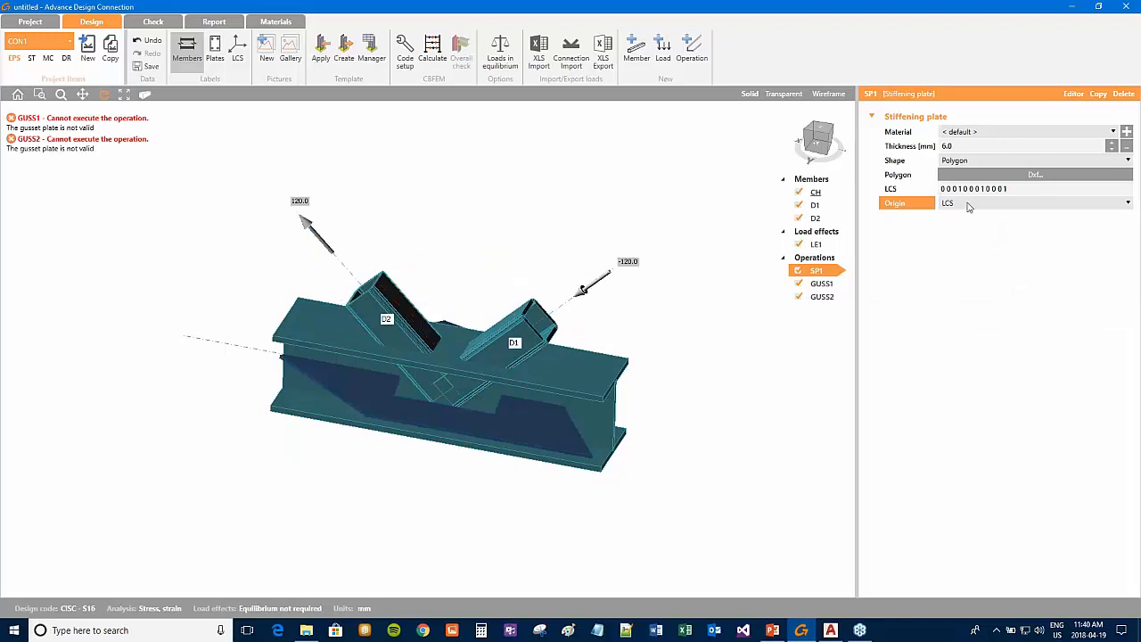
click(983, 205)
click(977, 219)
click(952, 229)
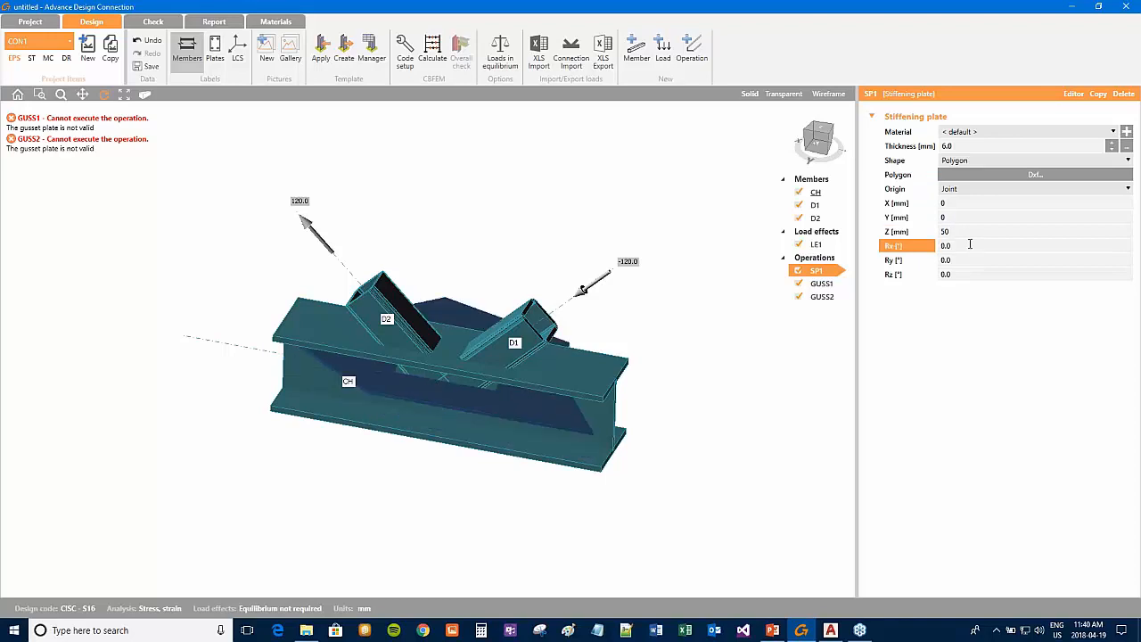
text(30)
key(Tab)
drag(520, 366, 478, 356)
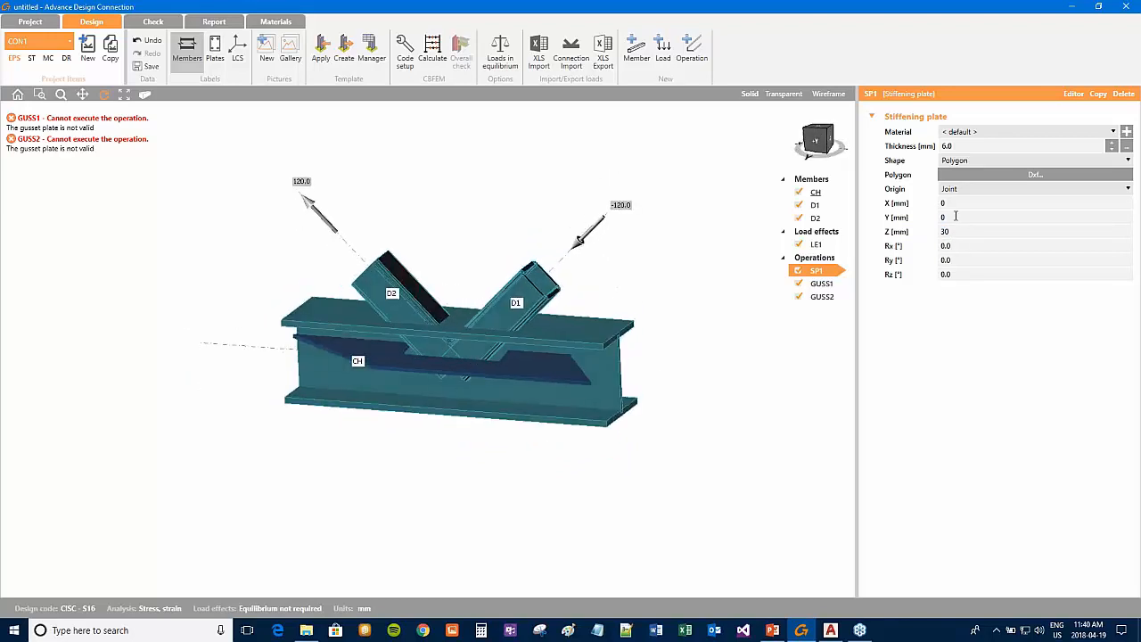
Step: Rotate the stiffening plate 90° about both Y and X and inspect its orientation on the chord
click(957, 259)
text(90)
click(953, 273)
click(953, 246)
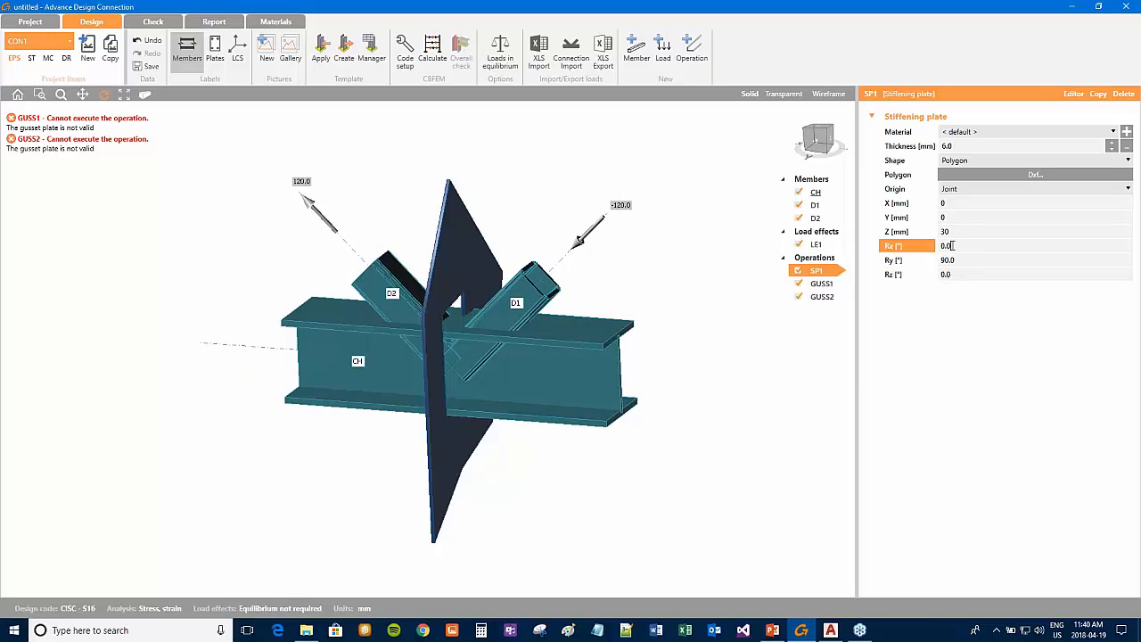
key(Return)
drag(599, 339, 575, 397)
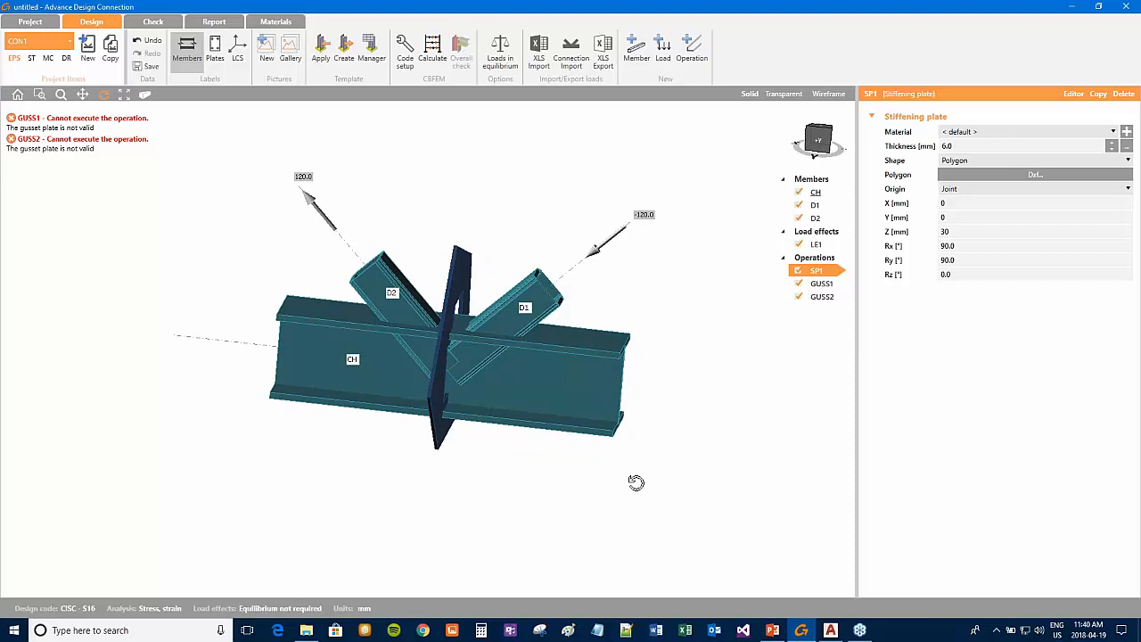
scroll(628, 423, down, 3)
drag(714, 418, 641, 351)
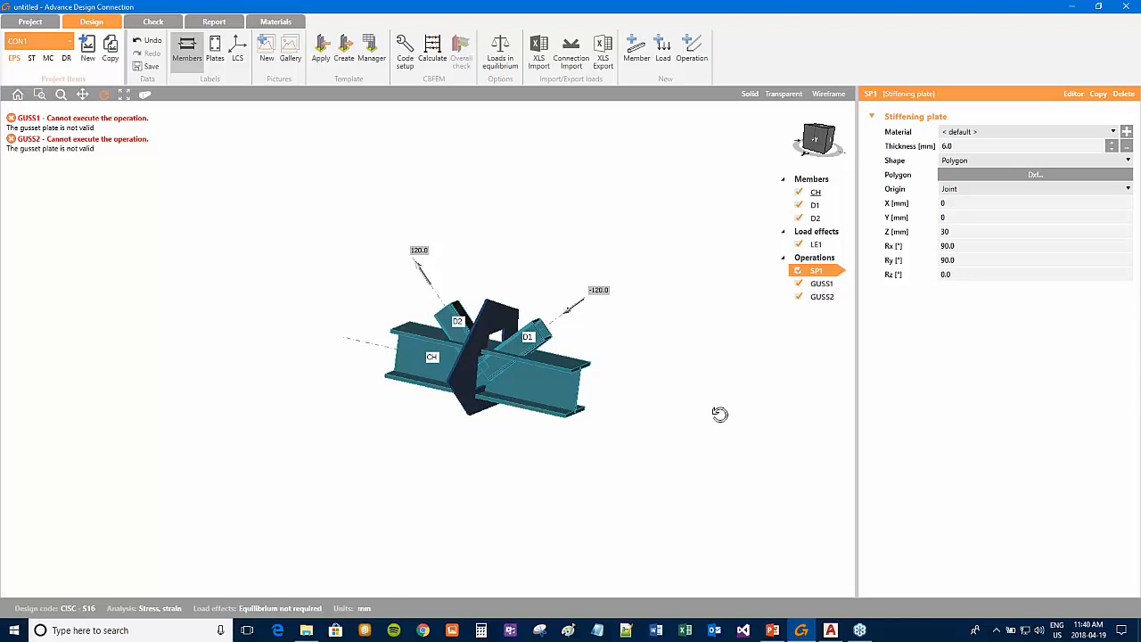
Step: Open the recent project Model-1.ideaCon, discarding the unsaved one, and inspect its hollow-section joint from several sides
click(41, 21)
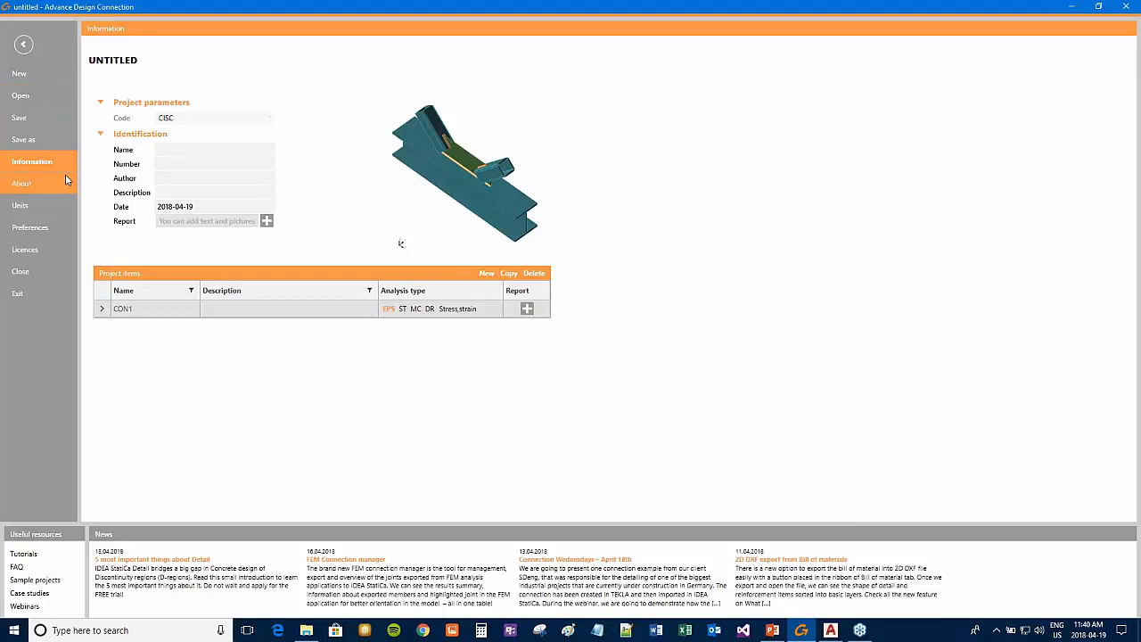
click(26, 101)
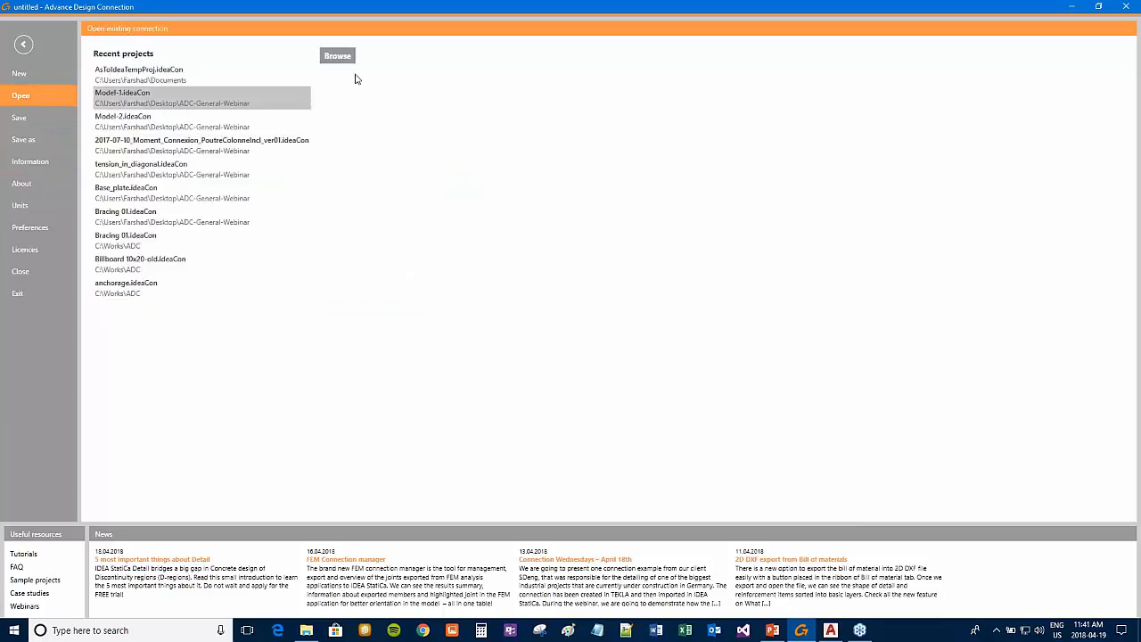
click(169, 98)
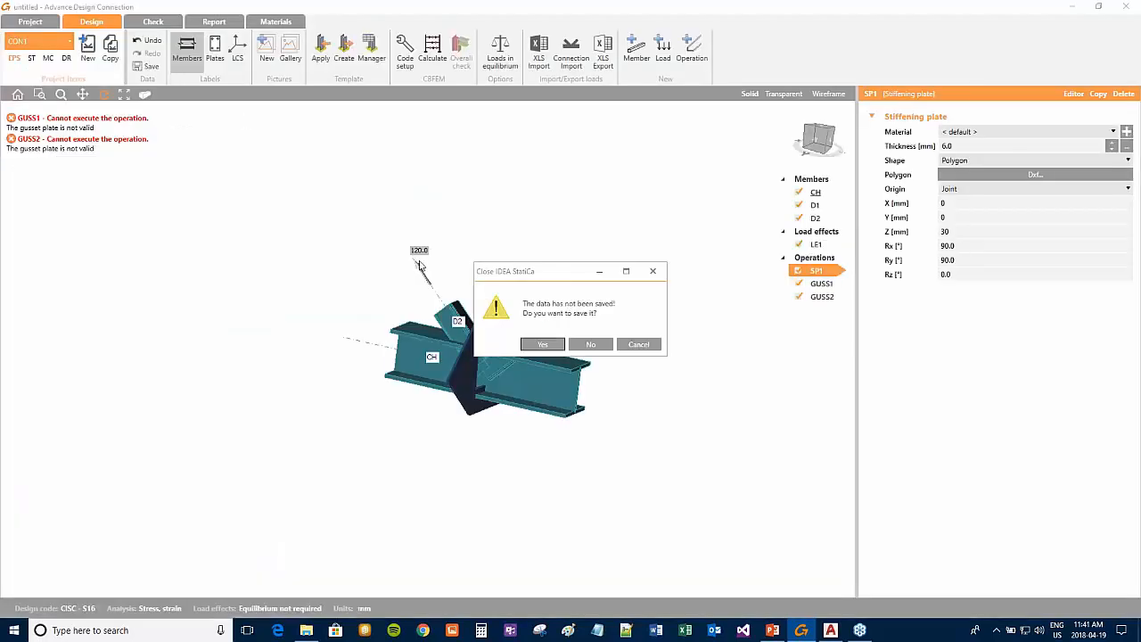
click(589, 344)
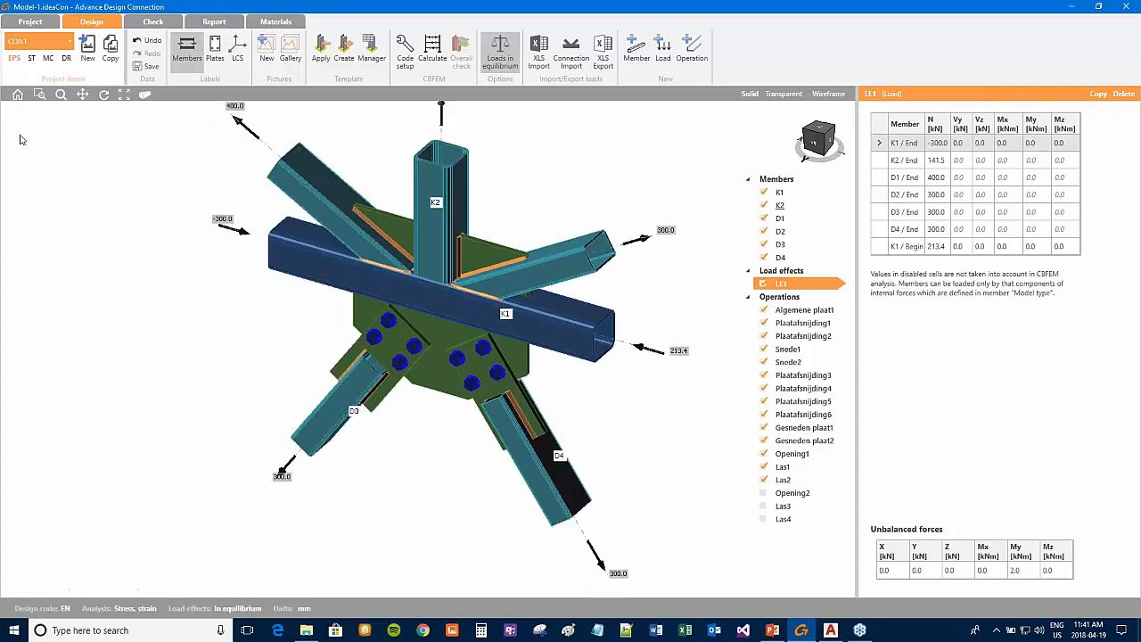
click(107, 95)
drag(365, 299, 522, 456)
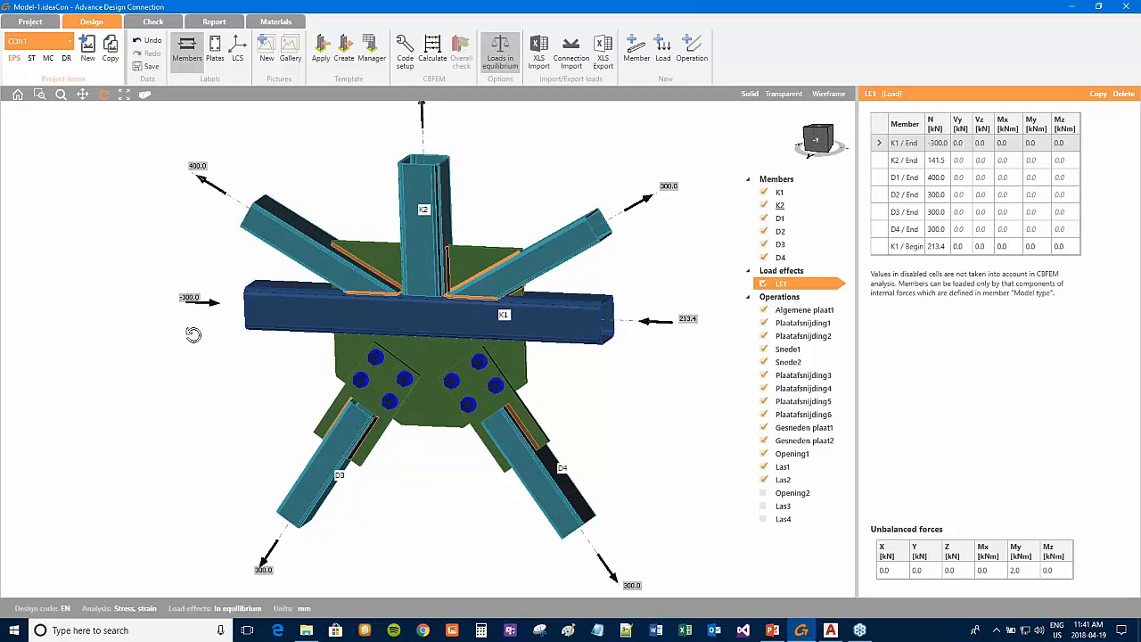
drag(398, 340, 490, 318)
middle_drag(432, 361, 514, 359)
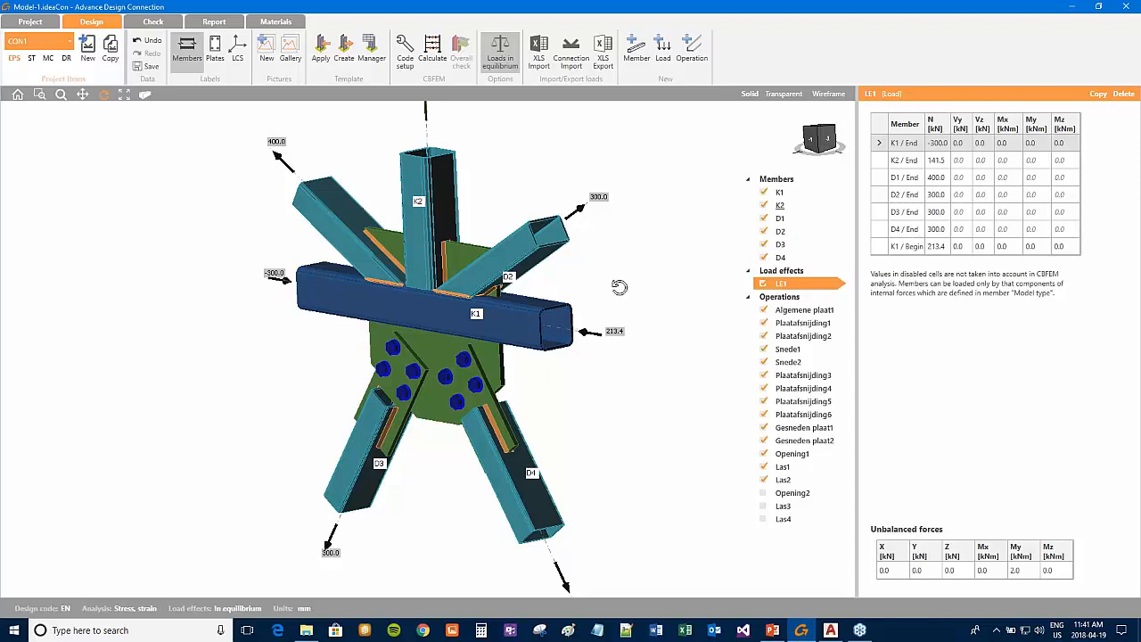
Step: Calculate the Model-1 joint and examine the overall check of its members, plates and bolts all around
click(151, 23)
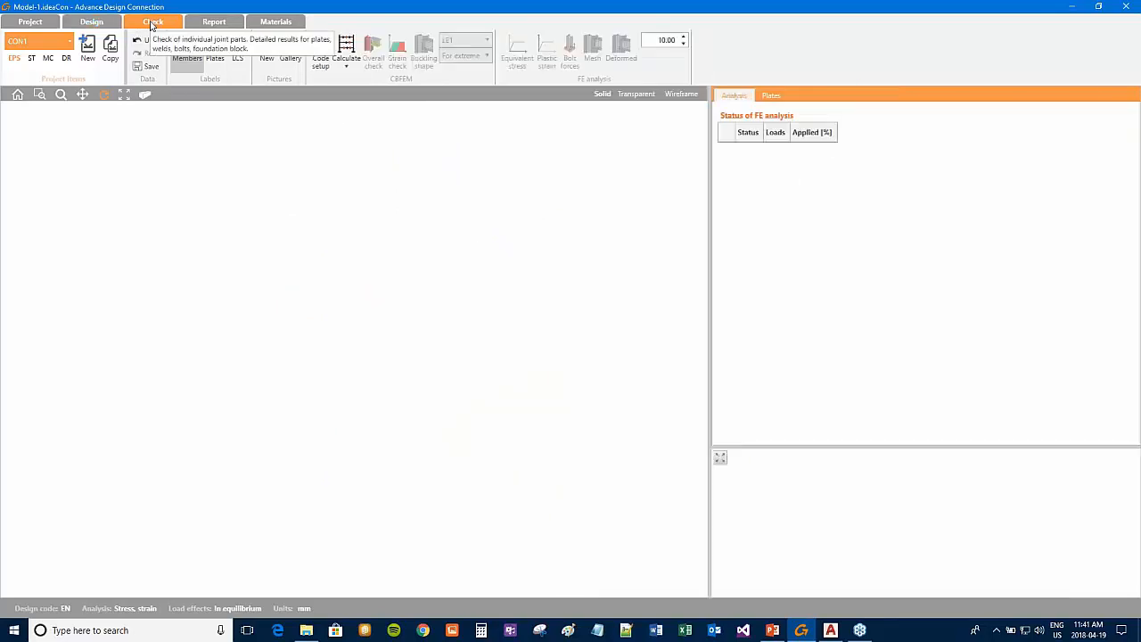
click(346, 45)
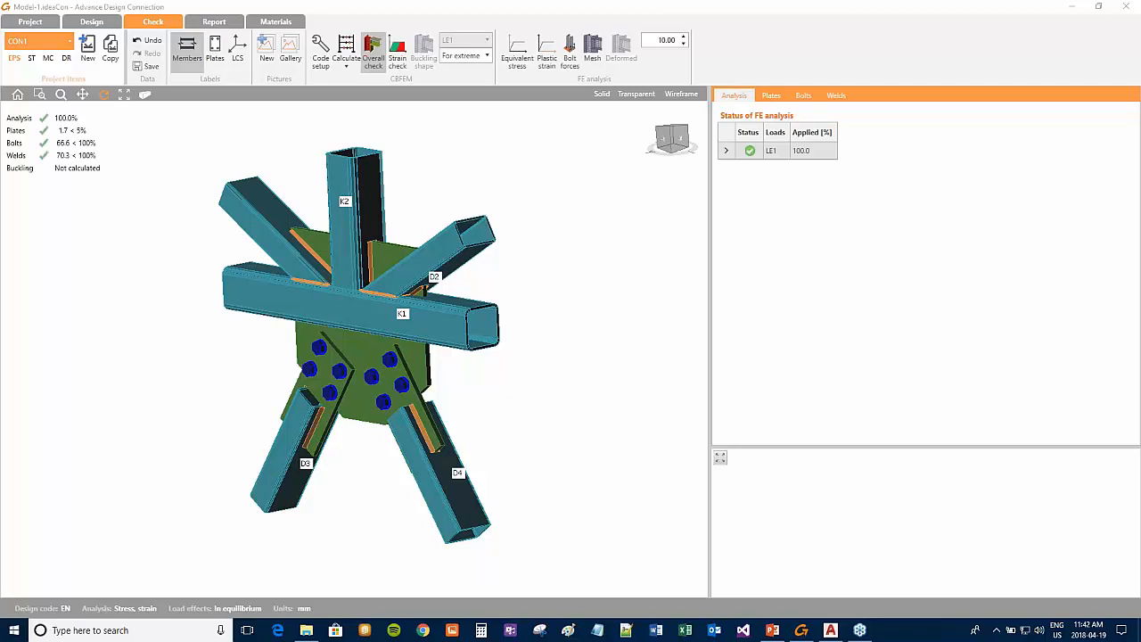
drag(471, 390, 502, 377)
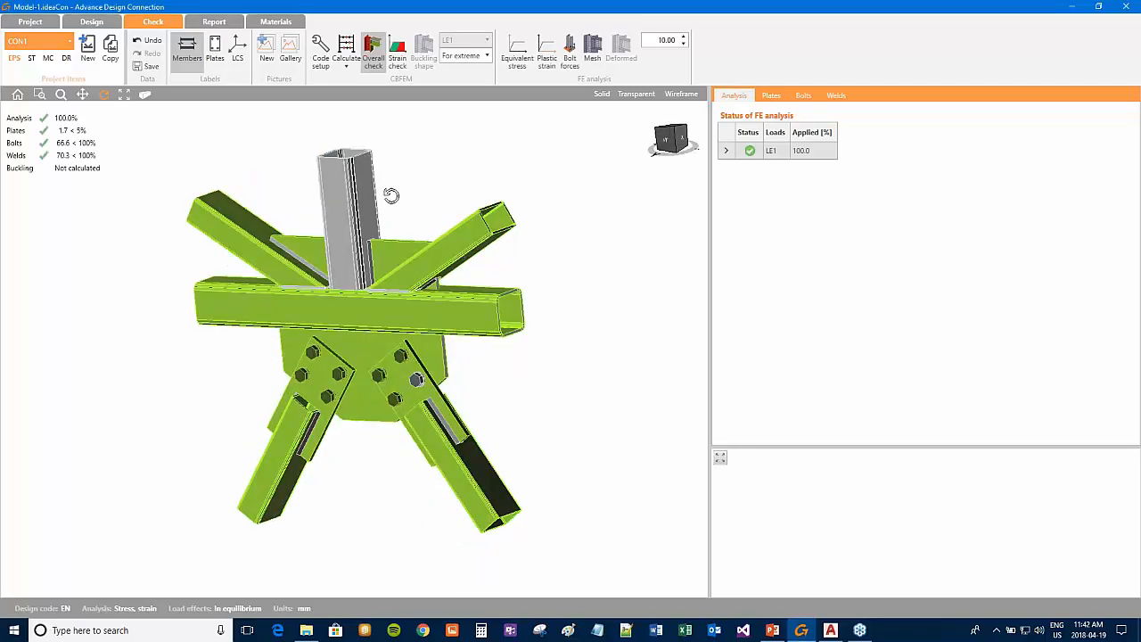
drag(258, 347, 278, 313)
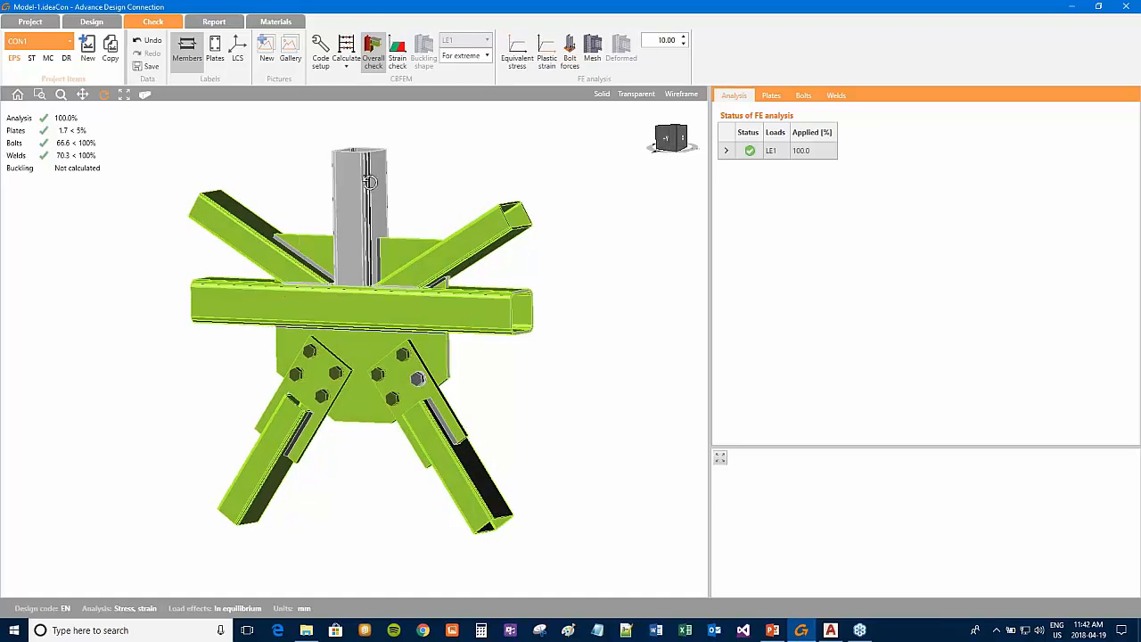
drag(393, 250, 379, 368)
drag(293, 422, 402, 368)
scroll(419, 356, down, 2)
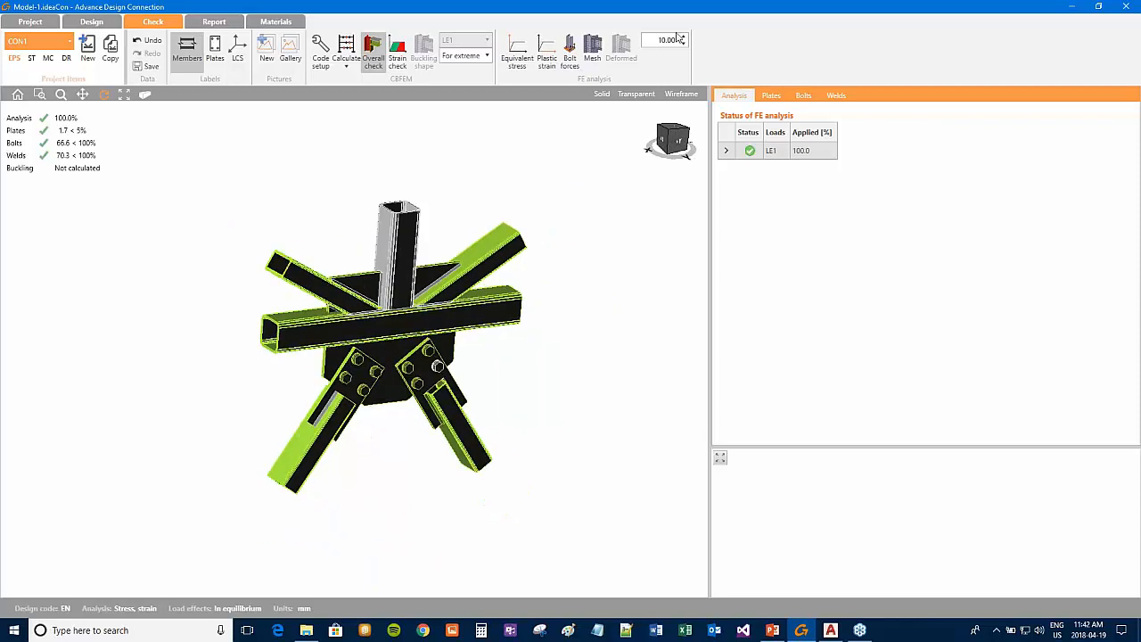
Step: Display the strain check on the joint and examine the two lower diagonals and their bolted plates
click(396, 60)
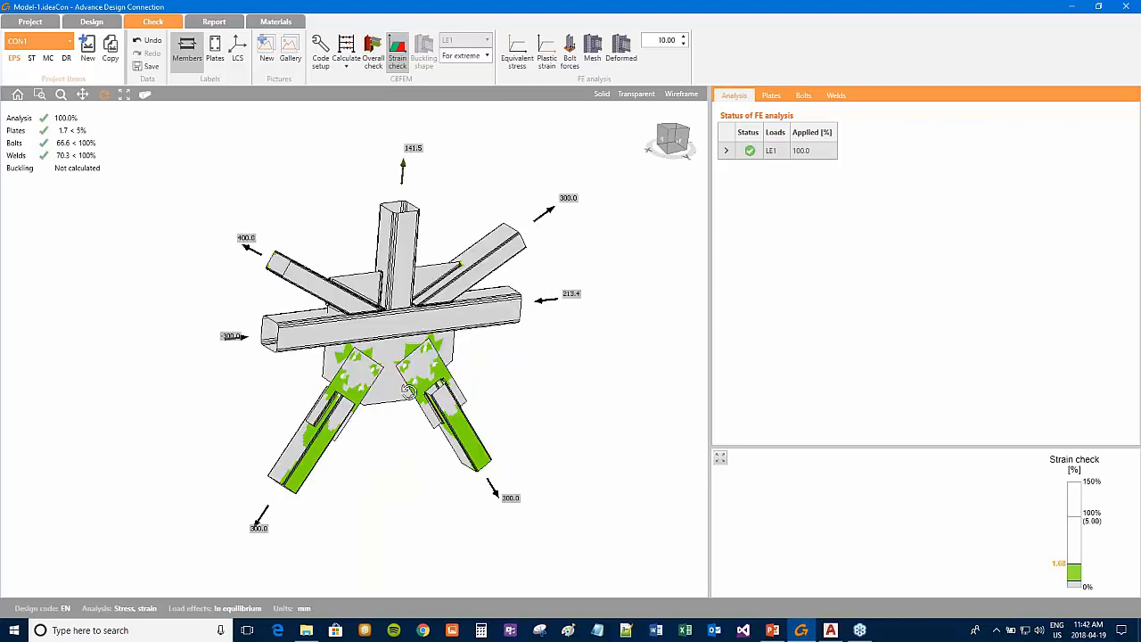
drag(410, 360, 319, 334)
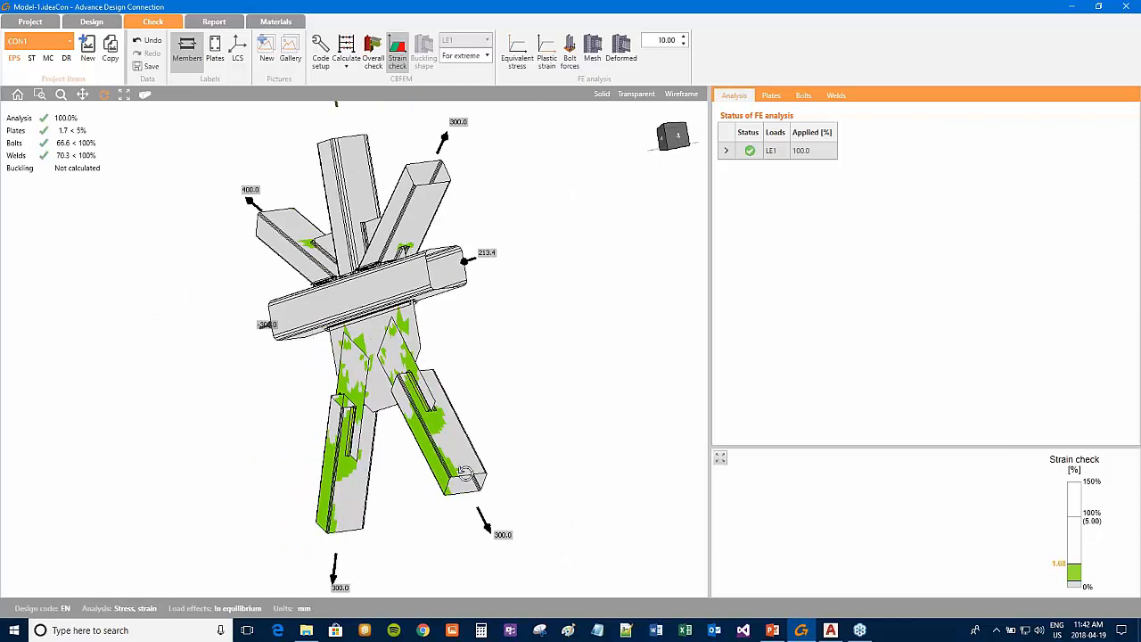
scroll(372, 444, up, 3)
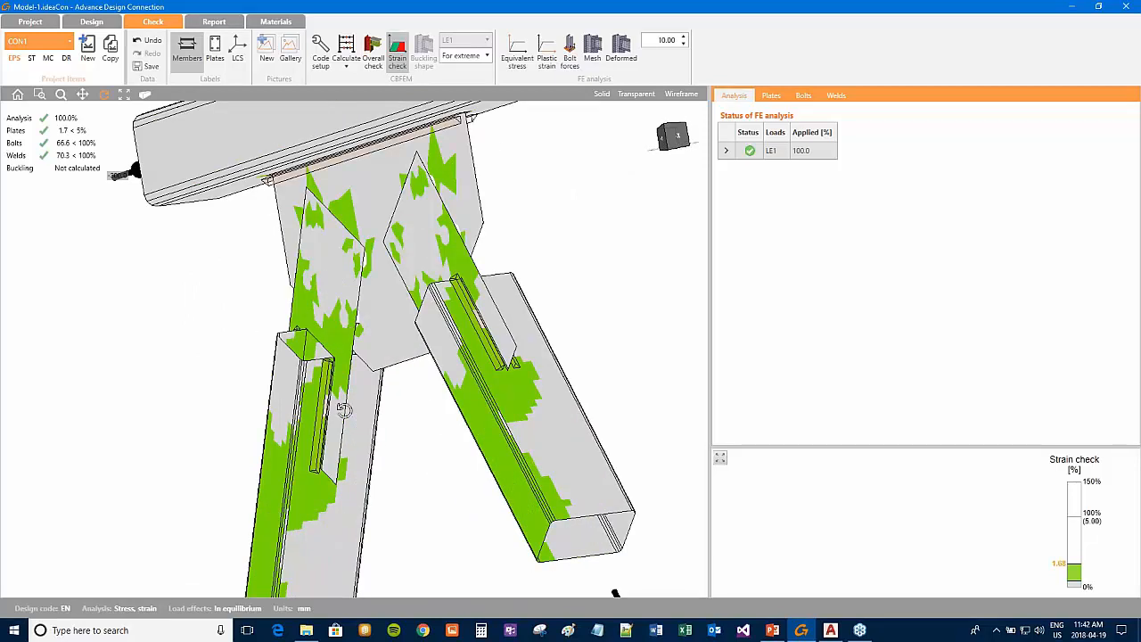
scroll(370, 292, down, 2)
drag(370, 292, 432, 261)
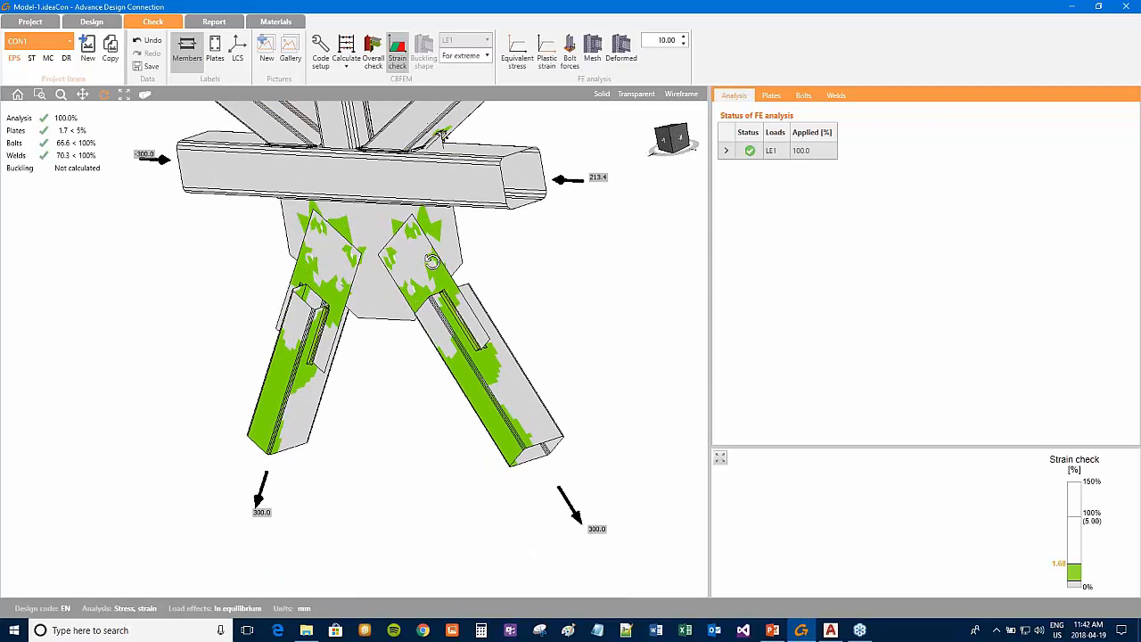
Step: Display the equivalent stress on the joint and examine the gusset plate and bolted lower diagonals
click(516, 55)
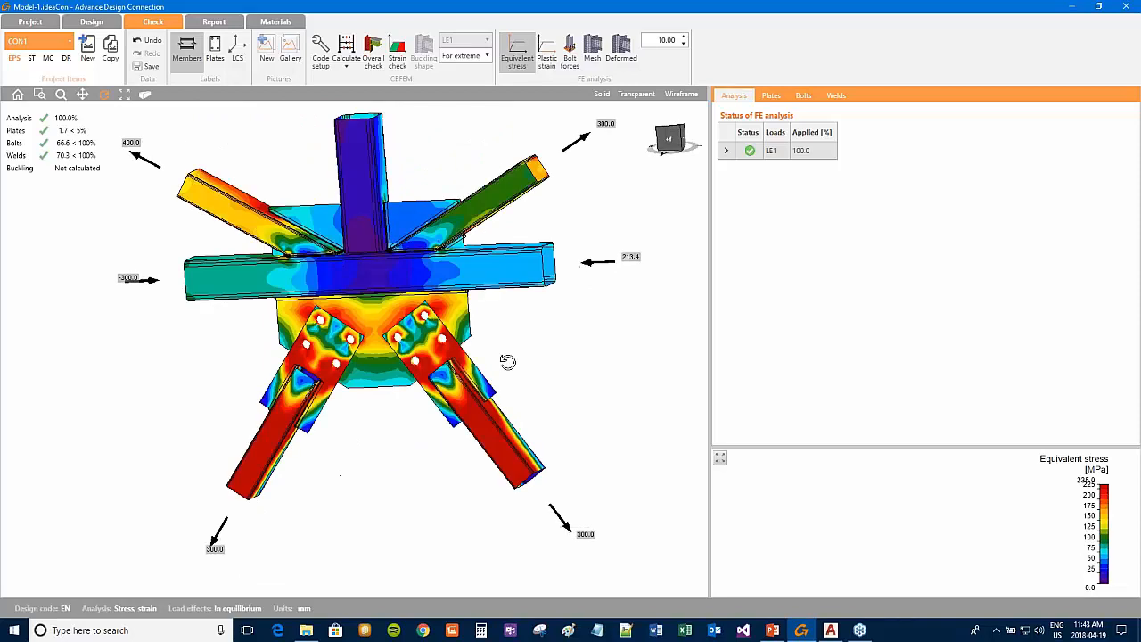
drag(474, 369, 479, 415)
scroll(482, 417, up, 3)
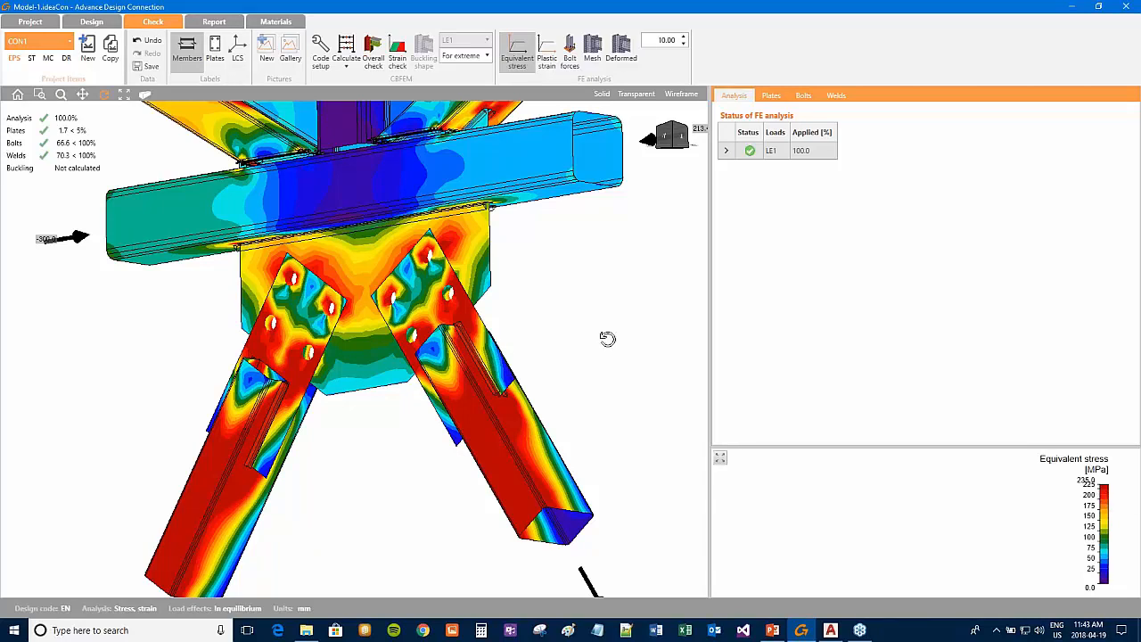
scroll(588, 335, down, 4)
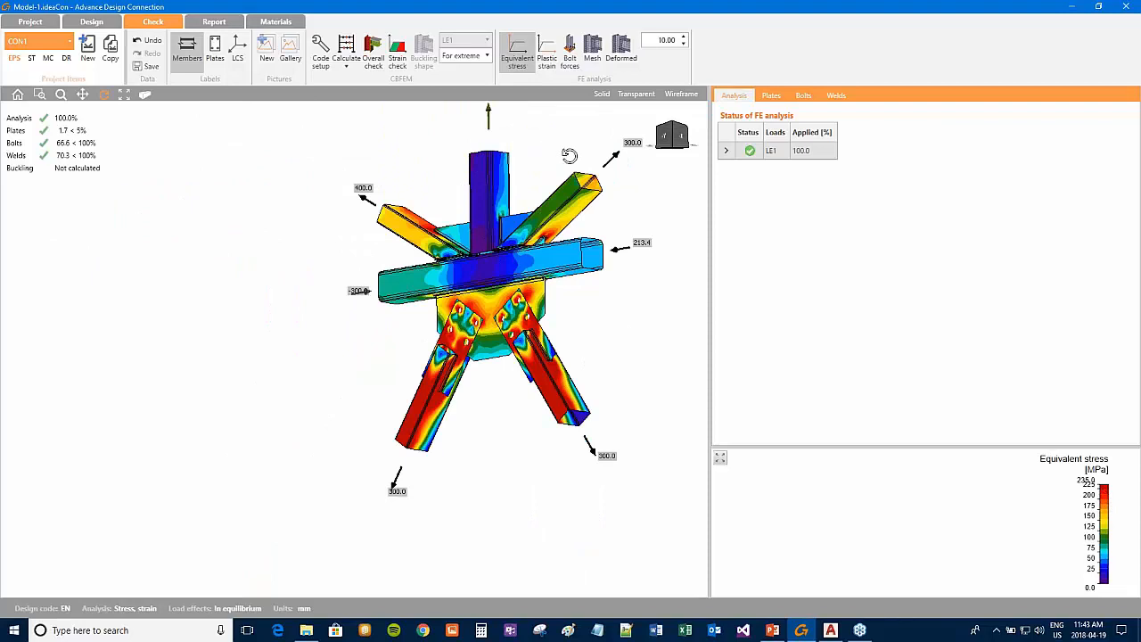
Step: Display the plastic strain and examine it around the bolt holes and weld ends of the lower diagonals
click(548, 57)
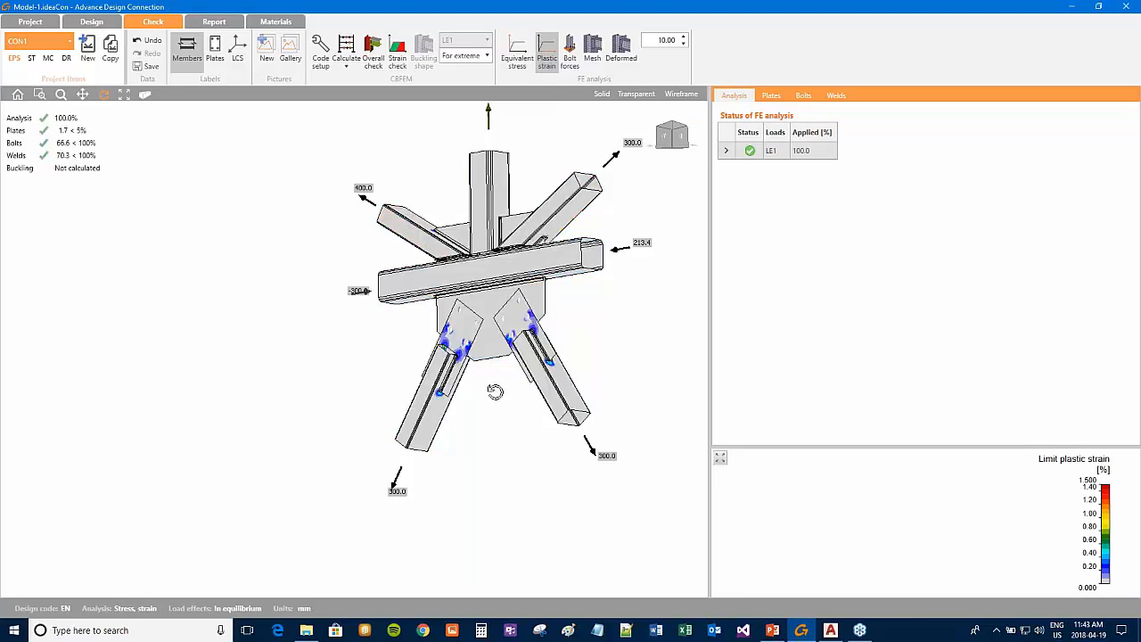
scroll(546, 357, up, 8)
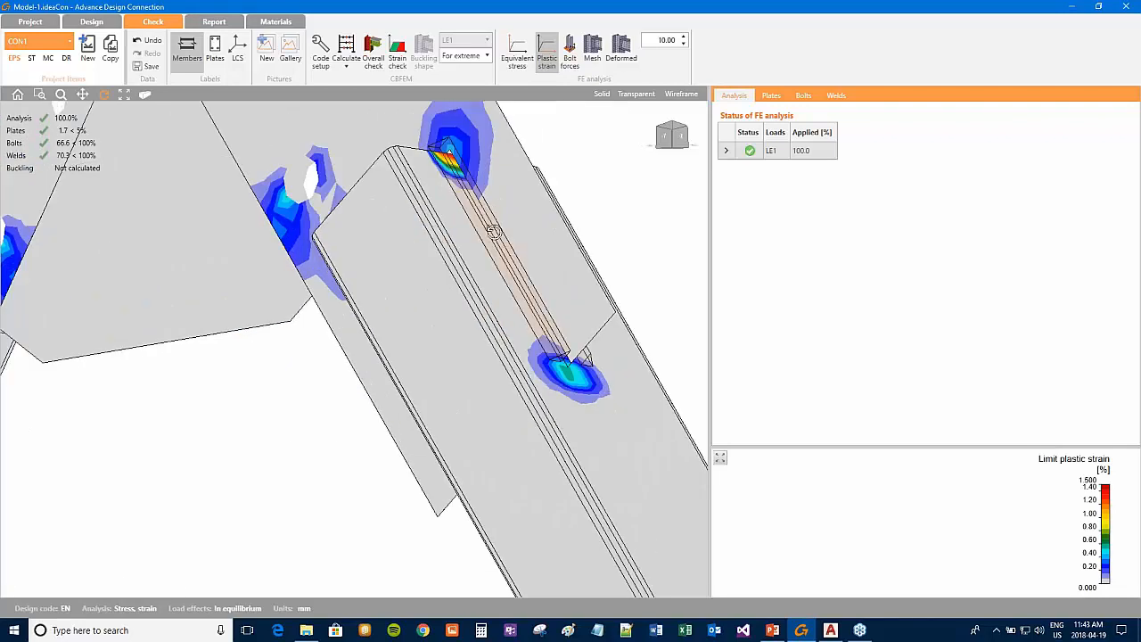
drag(446, 194, 469, 251)
right_drag(323, 259, 370, 354)
scroll(369, 354, down, 3)
middle_drag(459, 242, 458, 308)
Step: Show the bolt forces along with the plastic strain and examine them at the gusset plate connections
click(571, 49)
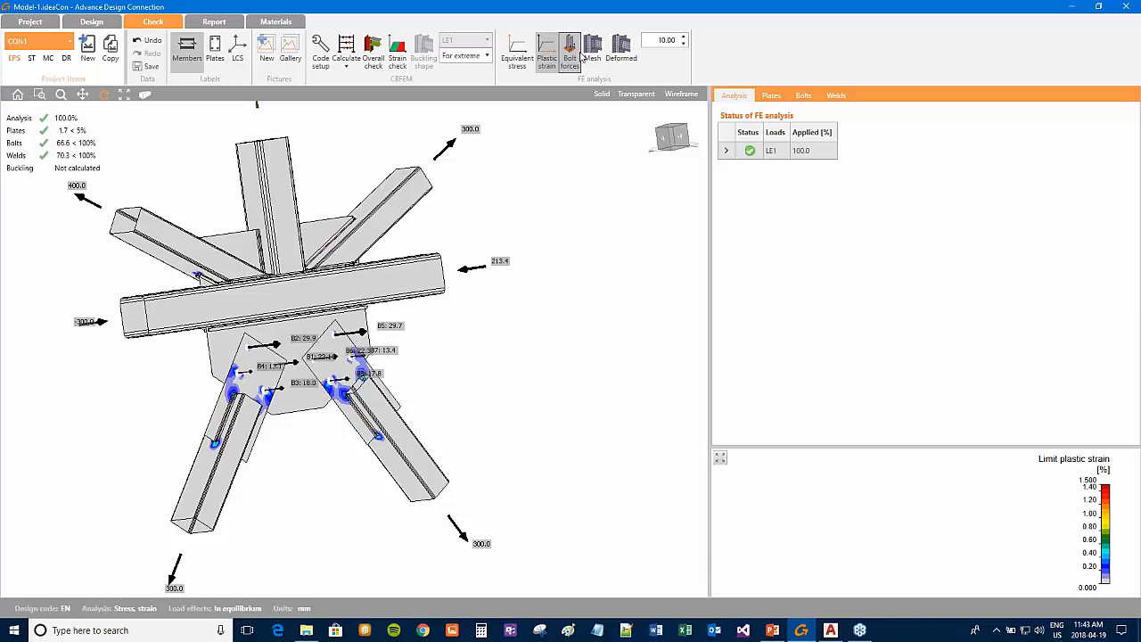
scroll(250, 386, up, 5)
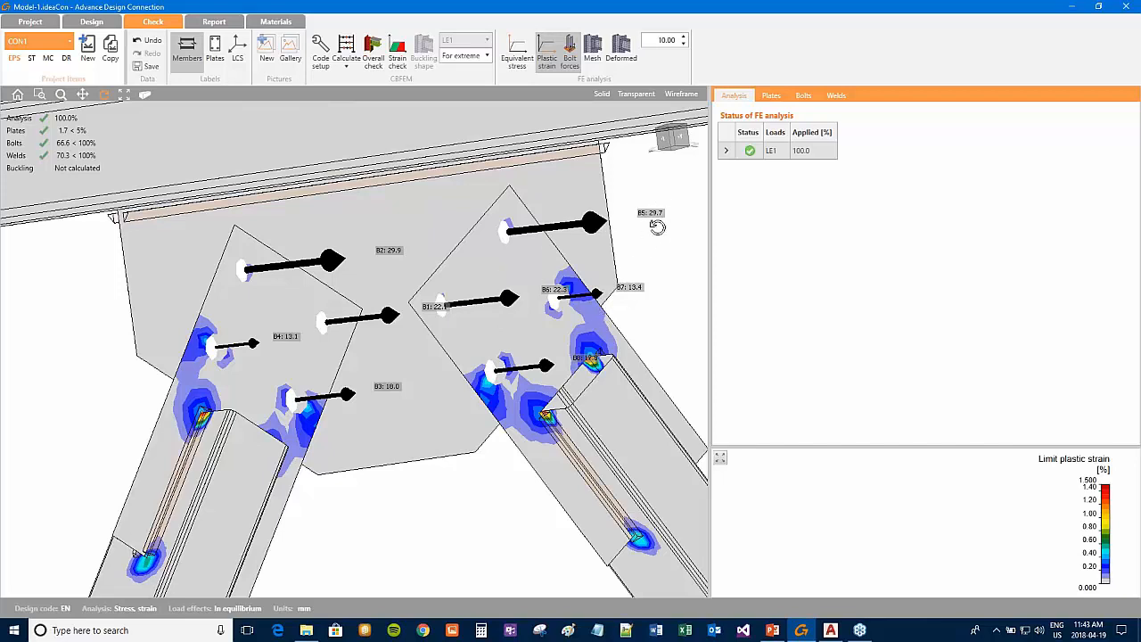
scroll(356, 363, down, 5)
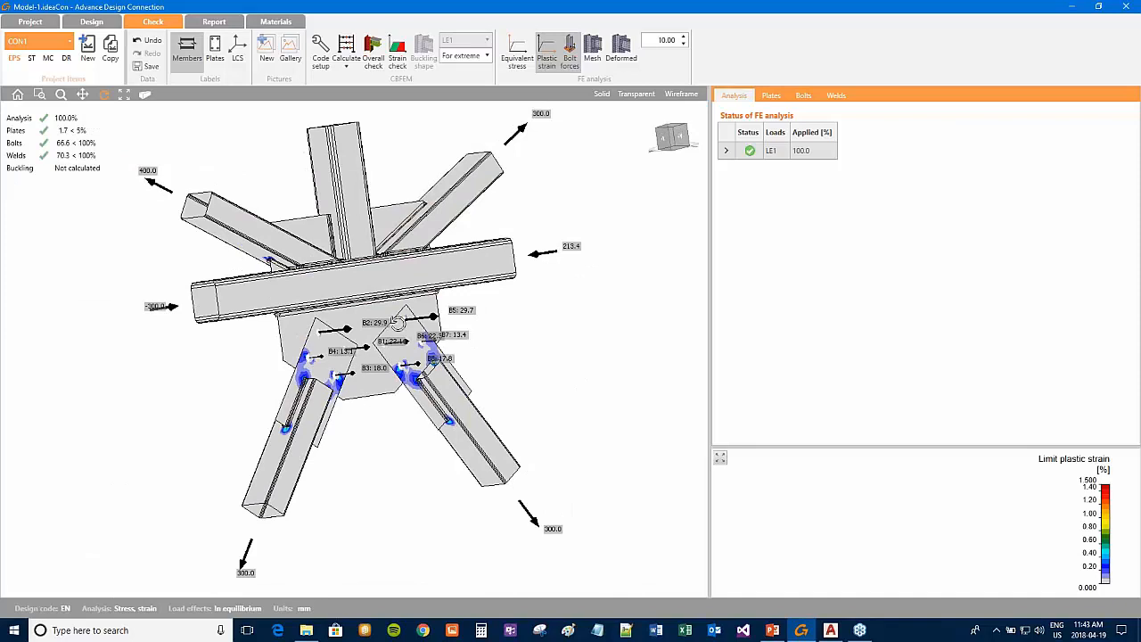
Step: Show the finite element mesh over the joint and examine it on the members and gusset plate
drag(502, 356, 494, 239)
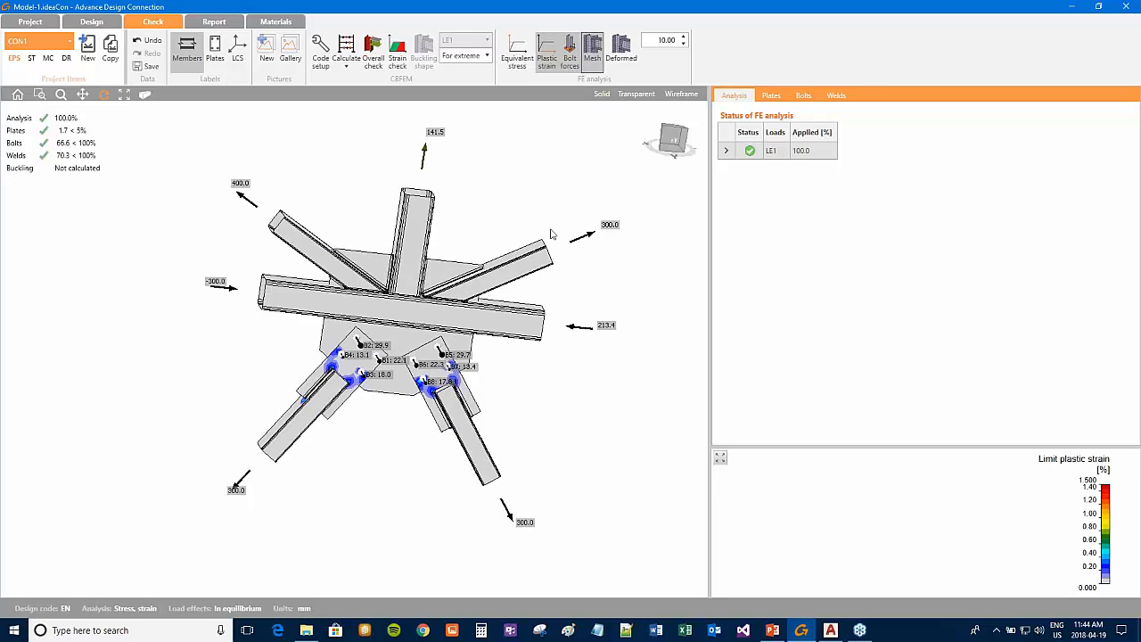
scroll(479, 380, up, 5)
scroll(394, 358, down, 4)
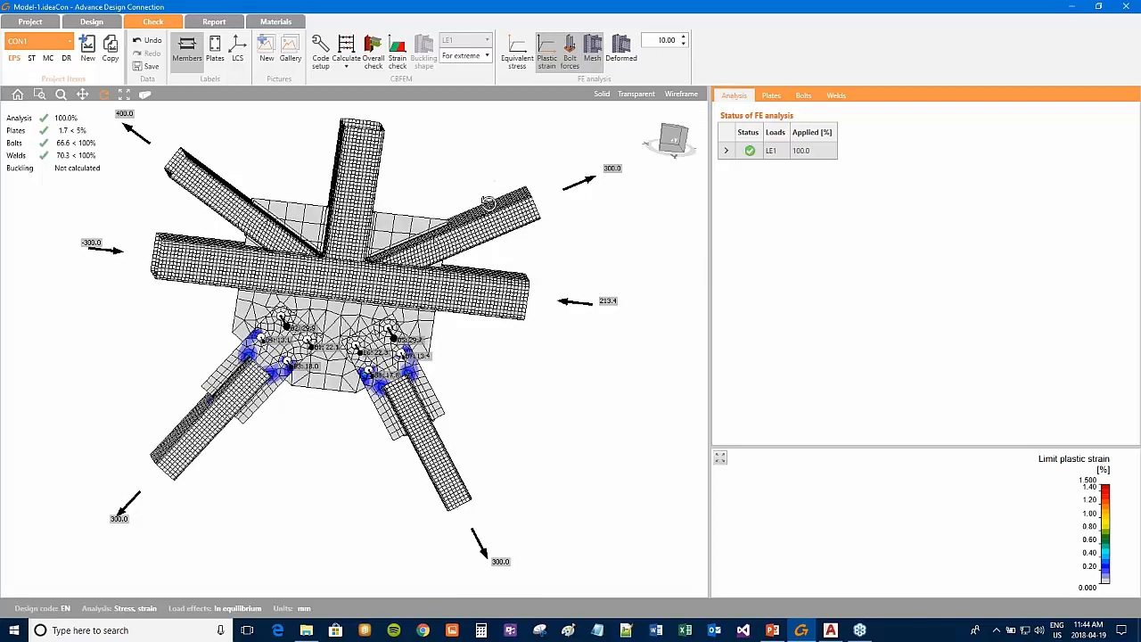
Step: Show the deformed shape of the joint at a deformation scale of 50.00 and examine the bending of its gusset plate
click(621, 46)
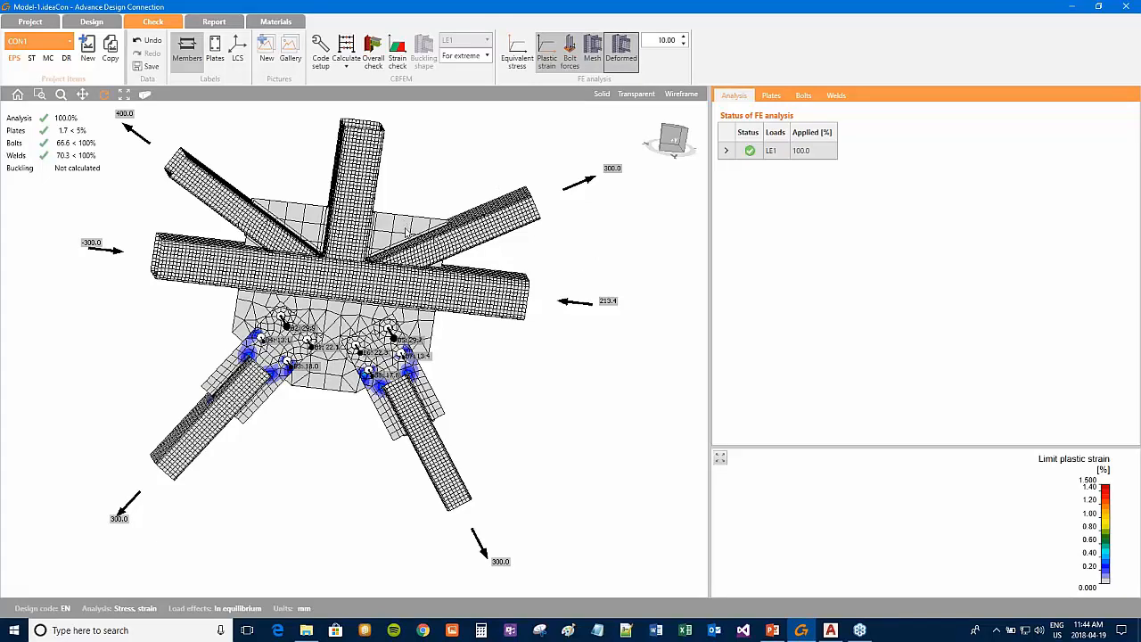
click(685, 38)
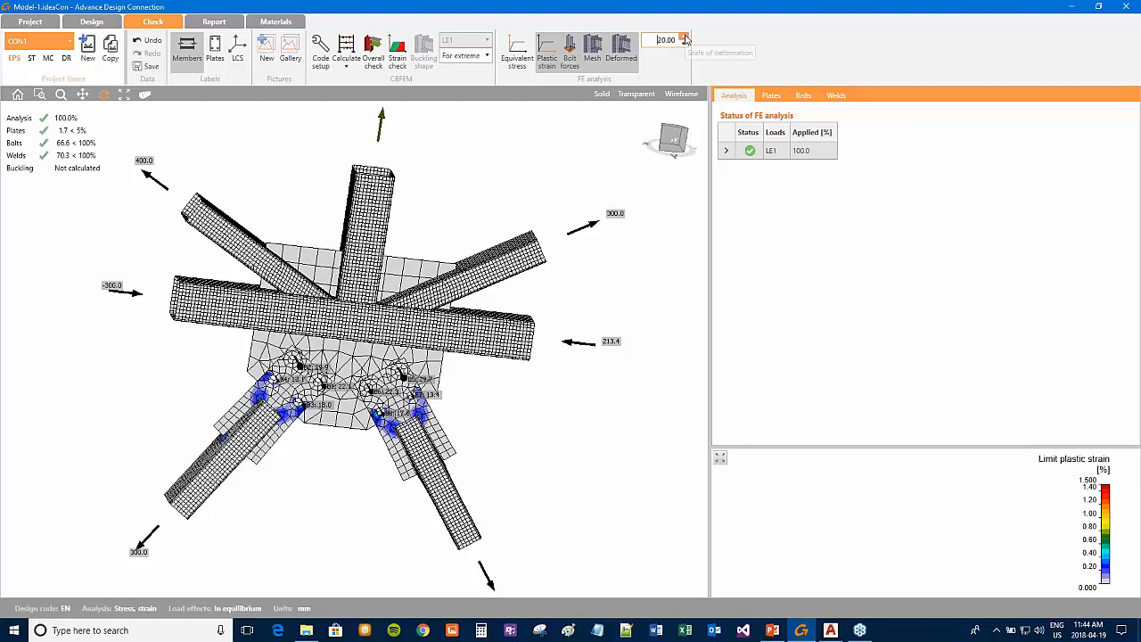
click(684, 39)
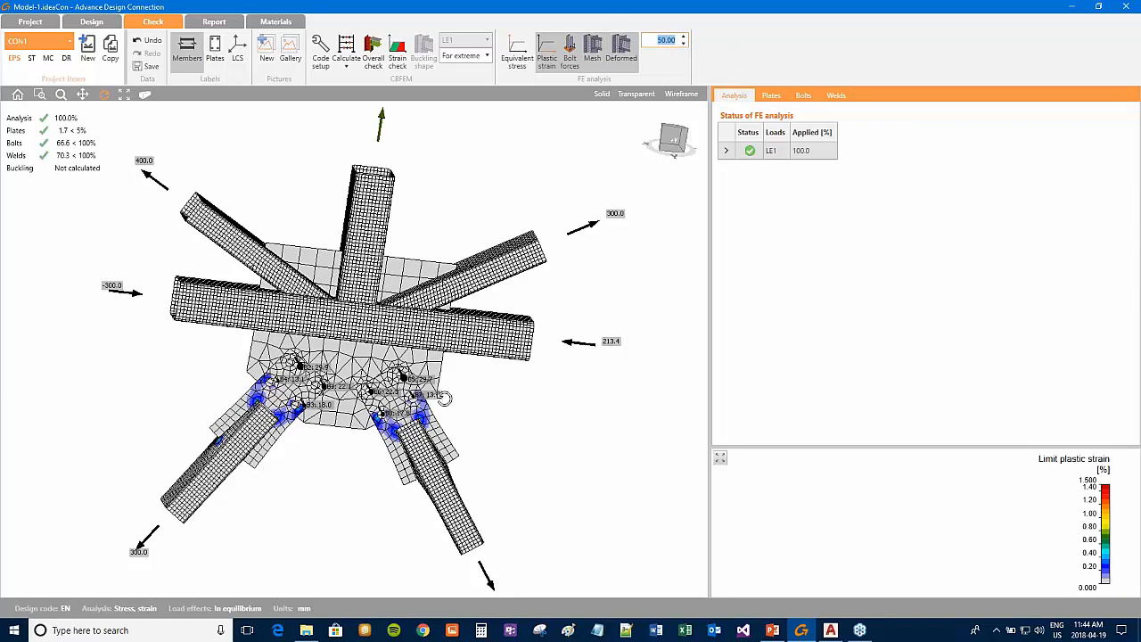
mouse_move(444, 398)
mouse_down()
mouse_move(424, 466)
mouse_move(427, 437)
mouse_move(359, 422)
mouse_move(410, 460)
mouse_move(435, 414)
mouse_move(465, 431)
mouse_move(426, 401)
mouse_move(446, 398)
mouse_up()
scroll(509, 354, down, 2)
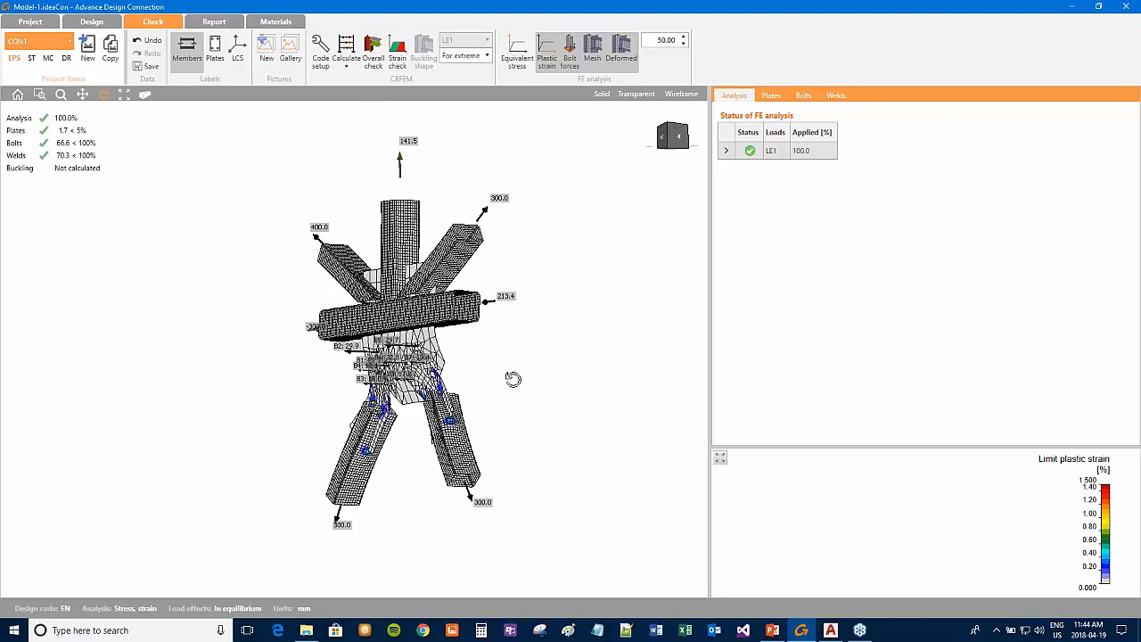
middle_drag(497, 337, 508, 338)
scroll(499, 332, down, 2)
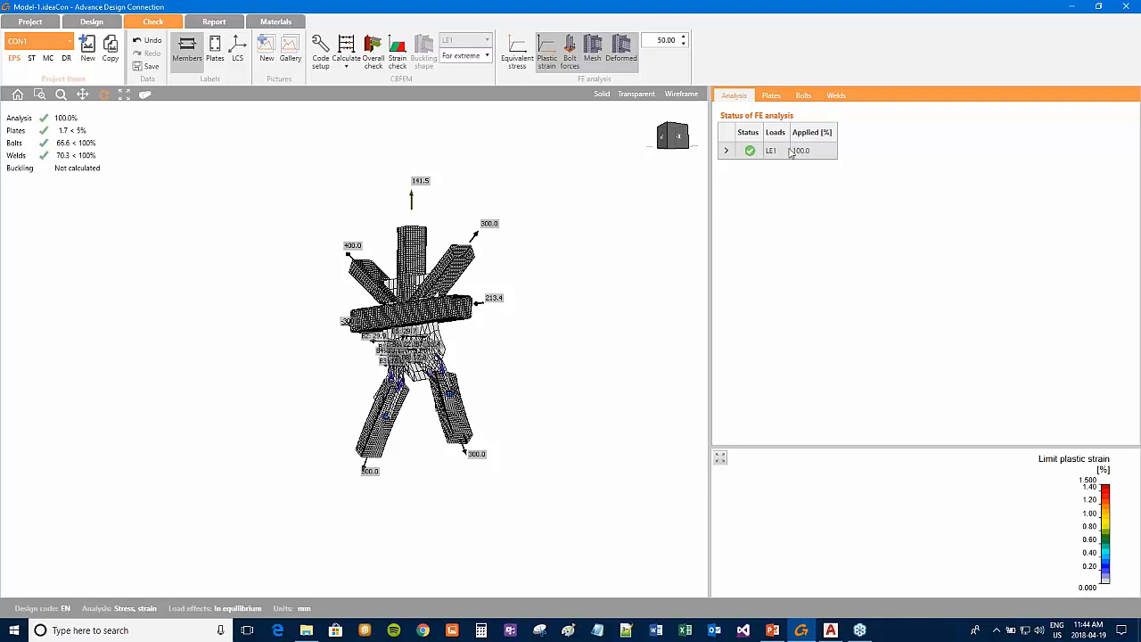
Step: Review the plate check results for the members and plates, examining the strain plots of K2, D1 and D3
click(772, 96)
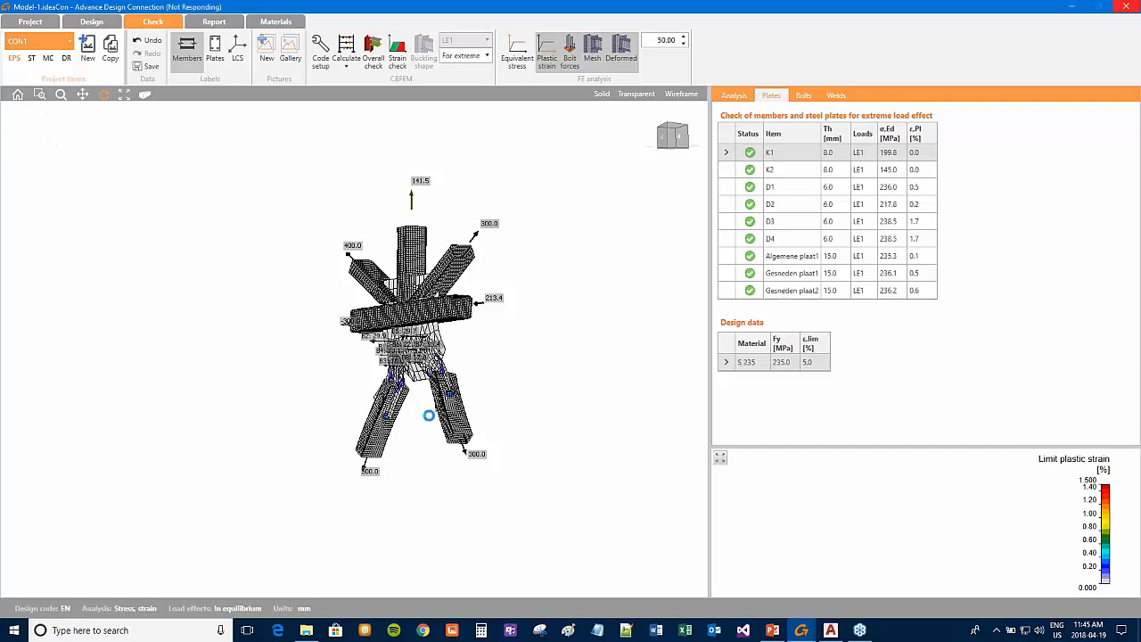
scroll(535, 244, up, 1)
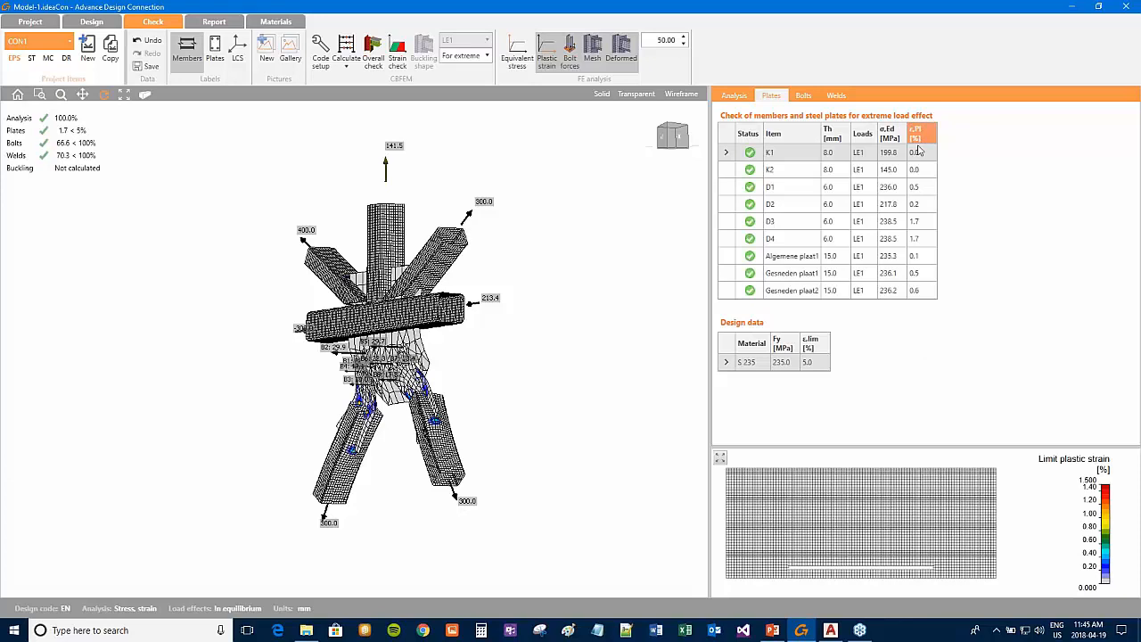
click(729, 170)
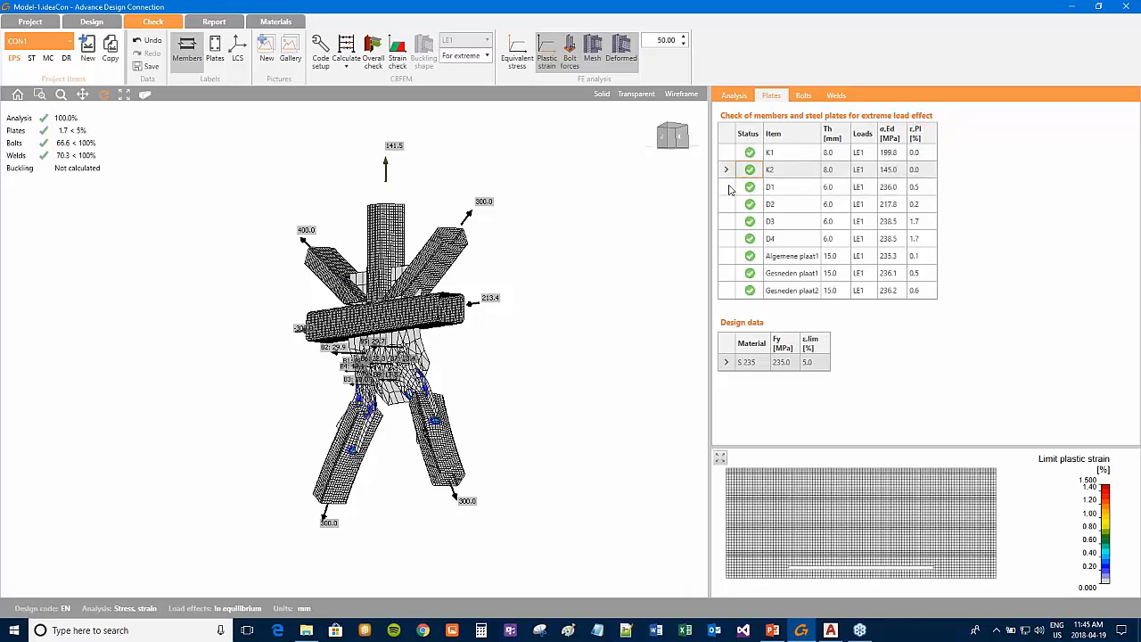
click(729, 187)
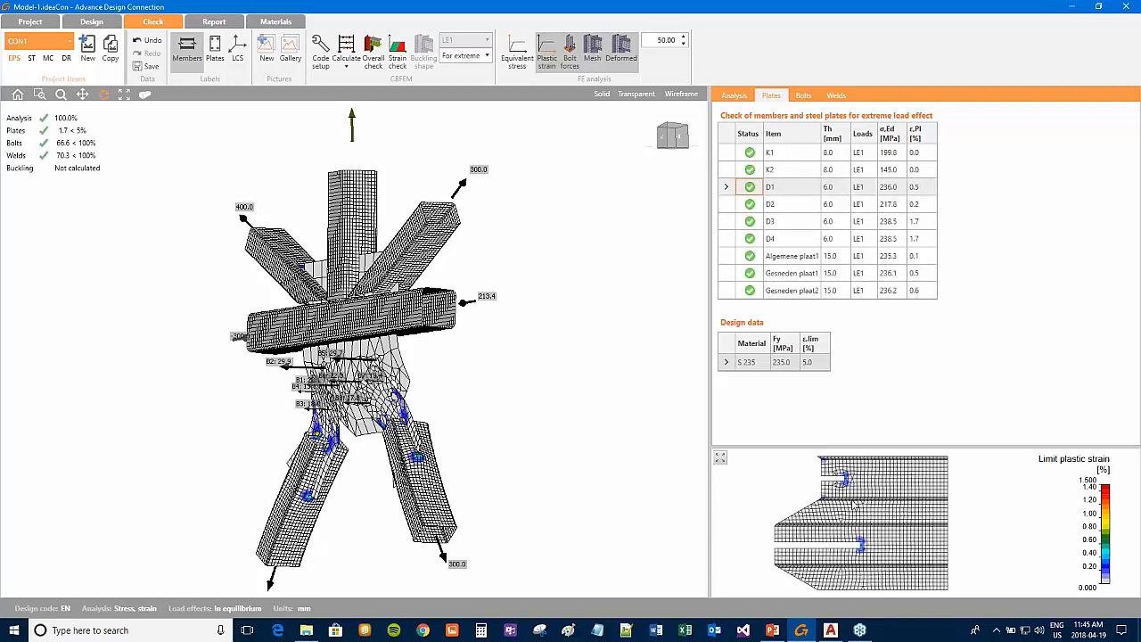
click(732, 227)
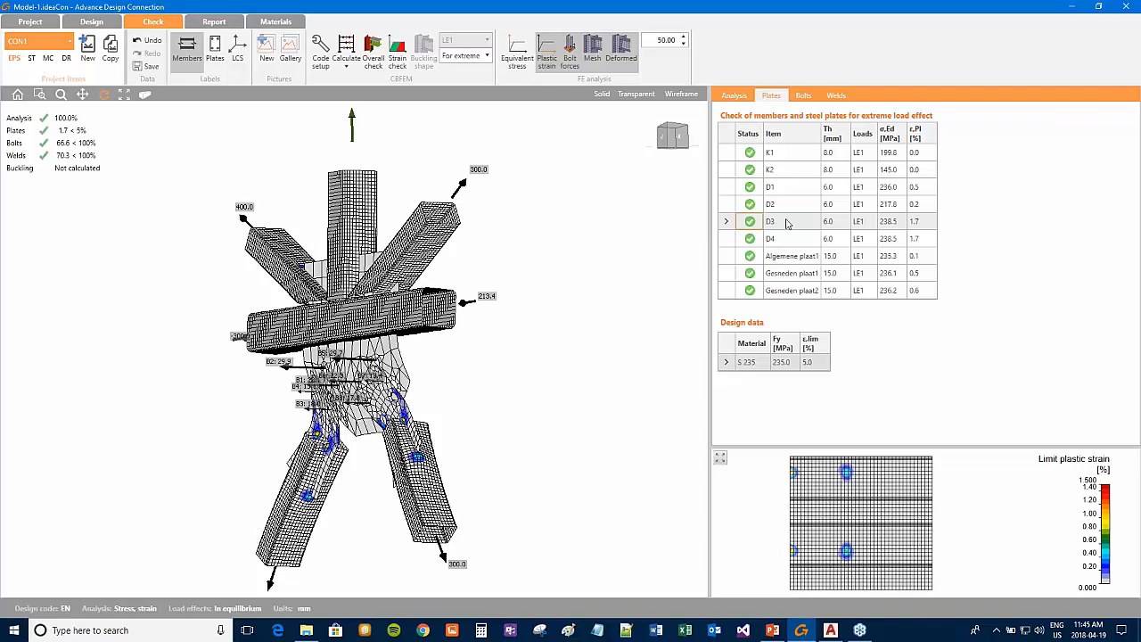
Step: Review the bolt check results and read through the detailed resistance and utilization formulas for bolt B1
click(802, 96)
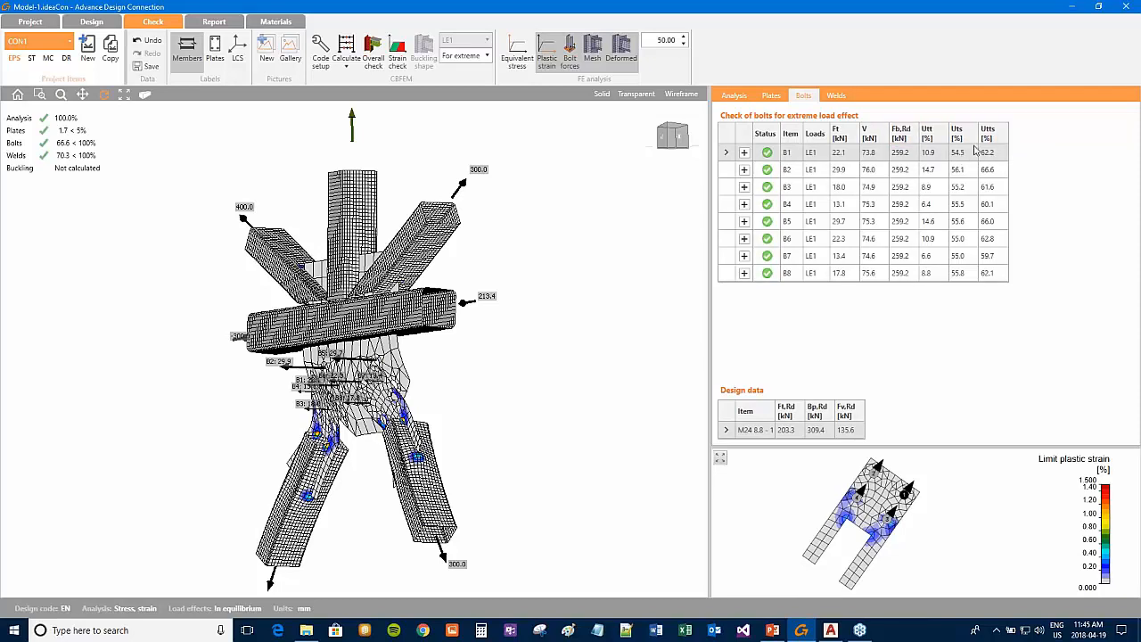
click(744, 153)
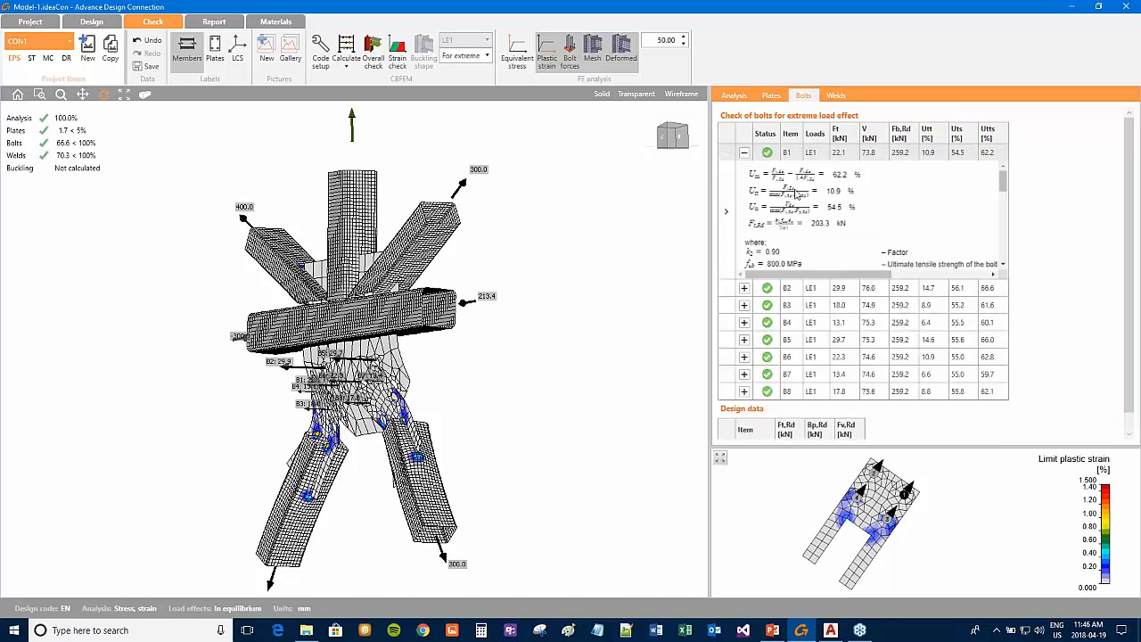
scroll(801, 204, down, 4)
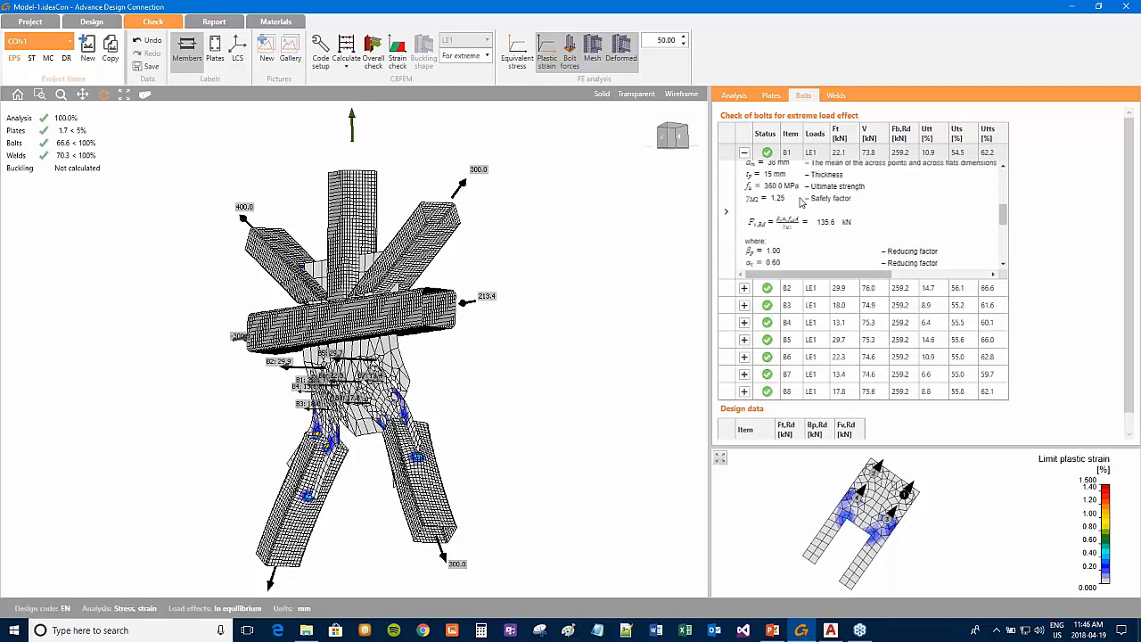
scroll(801, 203, down, 3)
scroll(801, 203, down, 3)
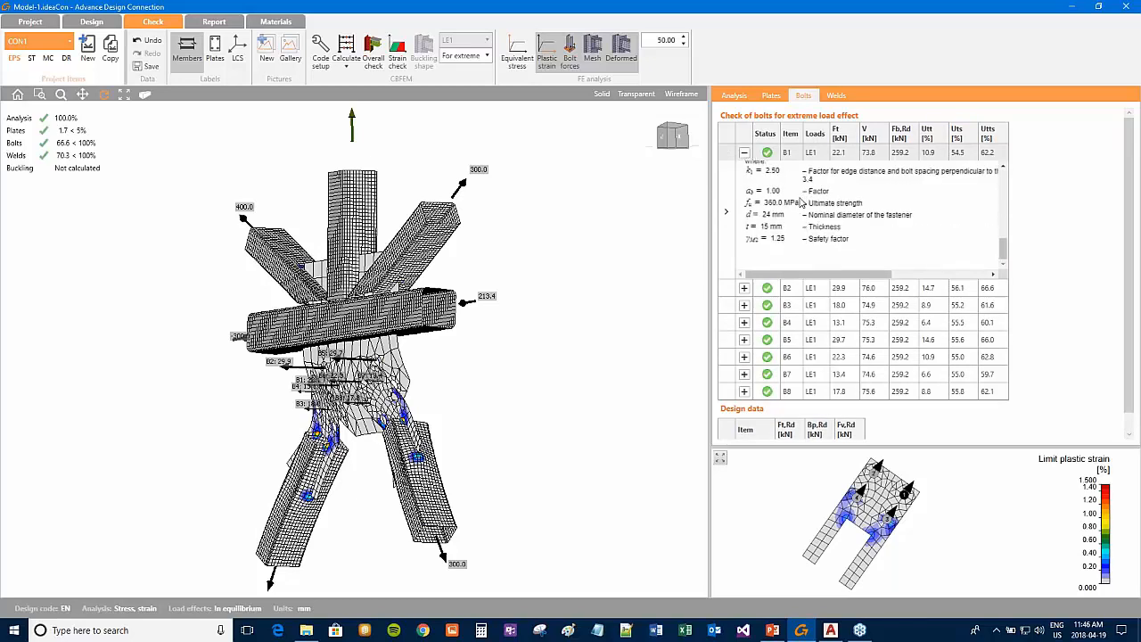
scroll(801, 203, up, 3)
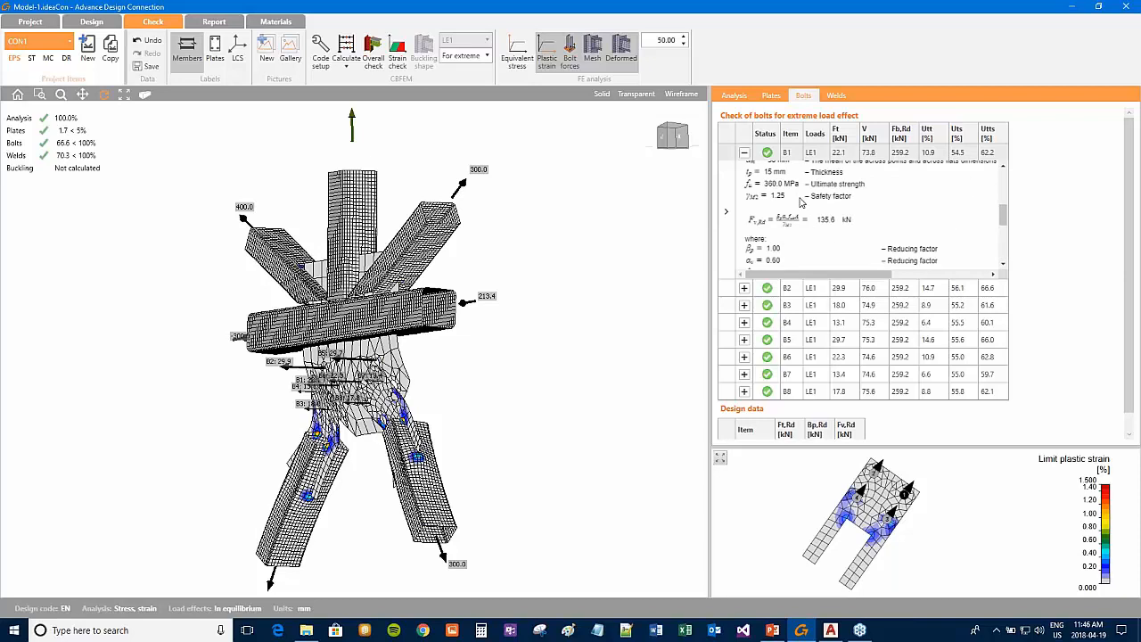
scroll(801, 203, up, 4)
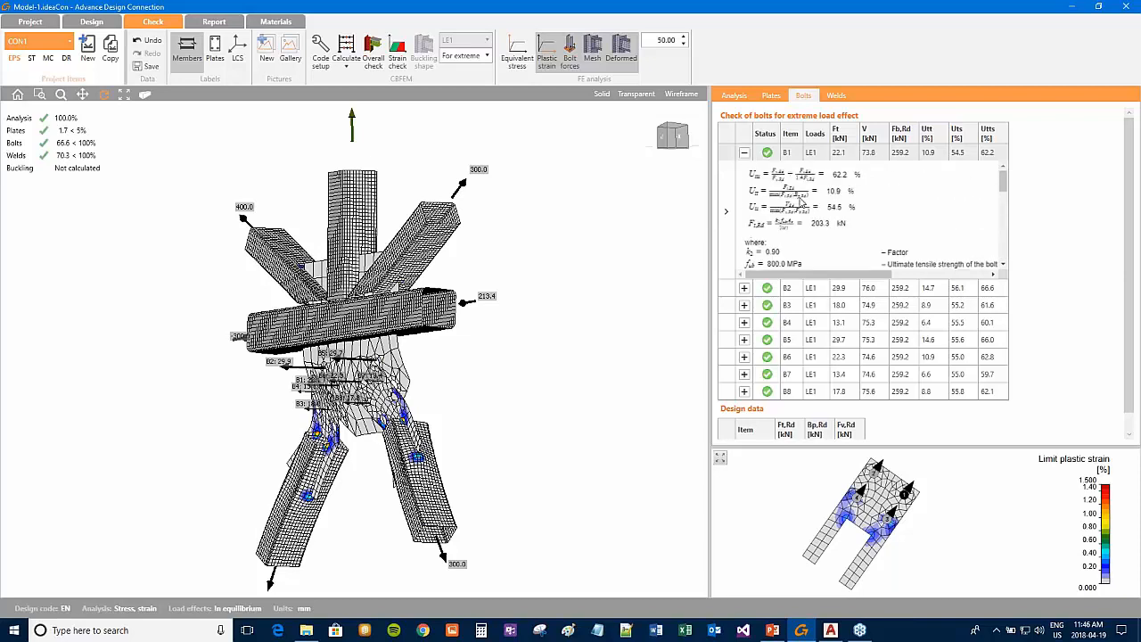
scroll(805, 167, down, 2)
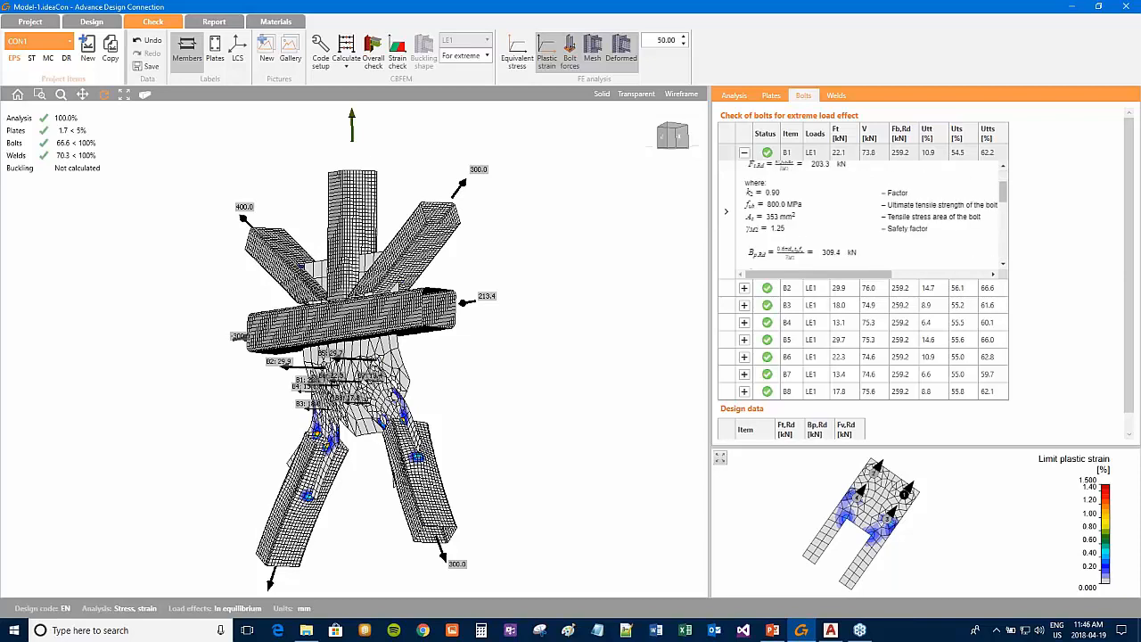
scroll(864, 214, down, 1)
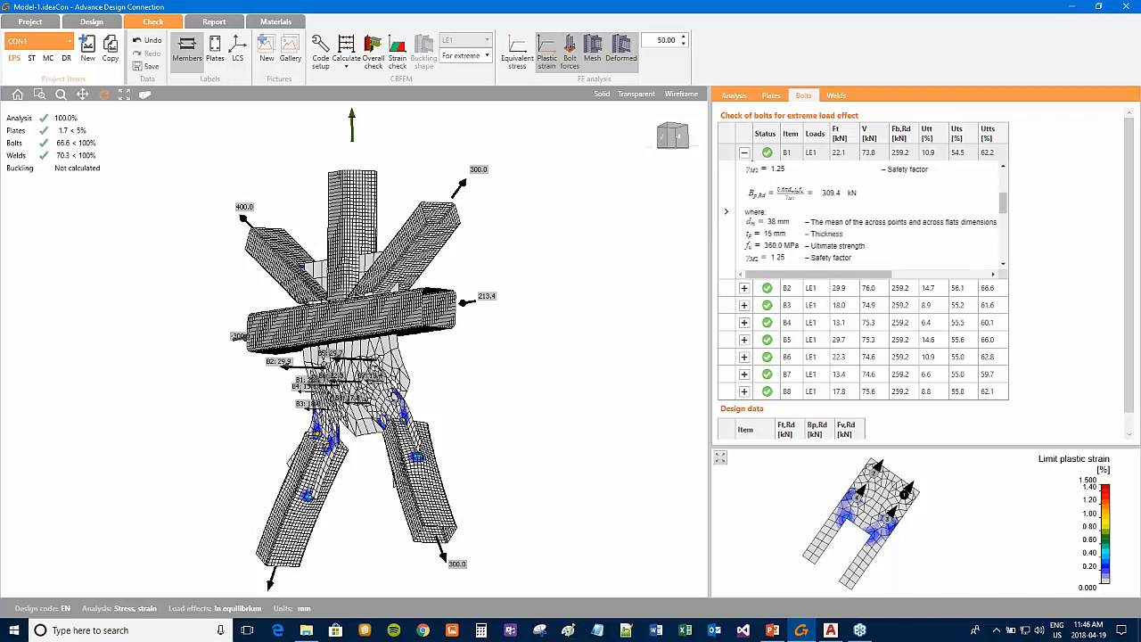
scroll(874, 214, down, 2)
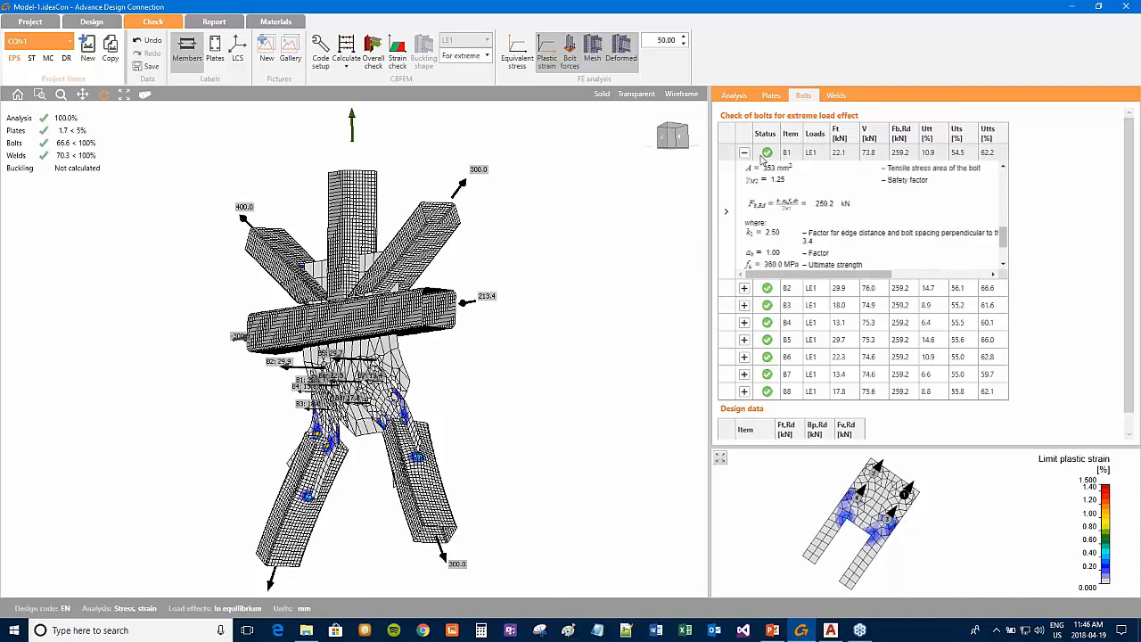
click(744, 155)
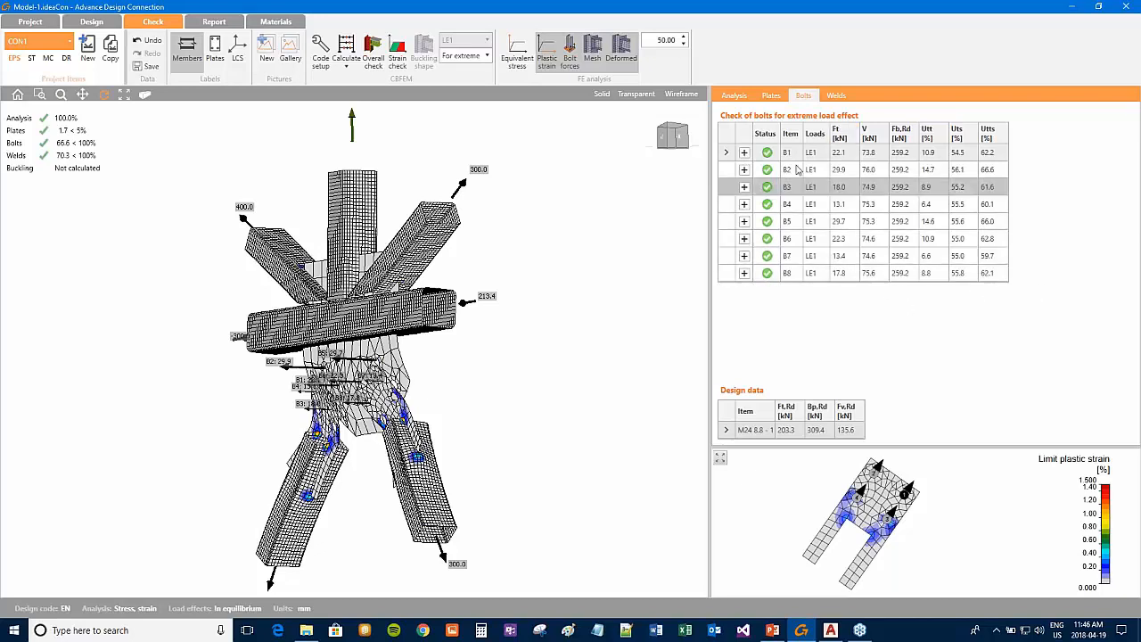
Step: Review the weld check results and read the detailed stress formulas for the first weld on edge K2-w 1
click(835, 96)
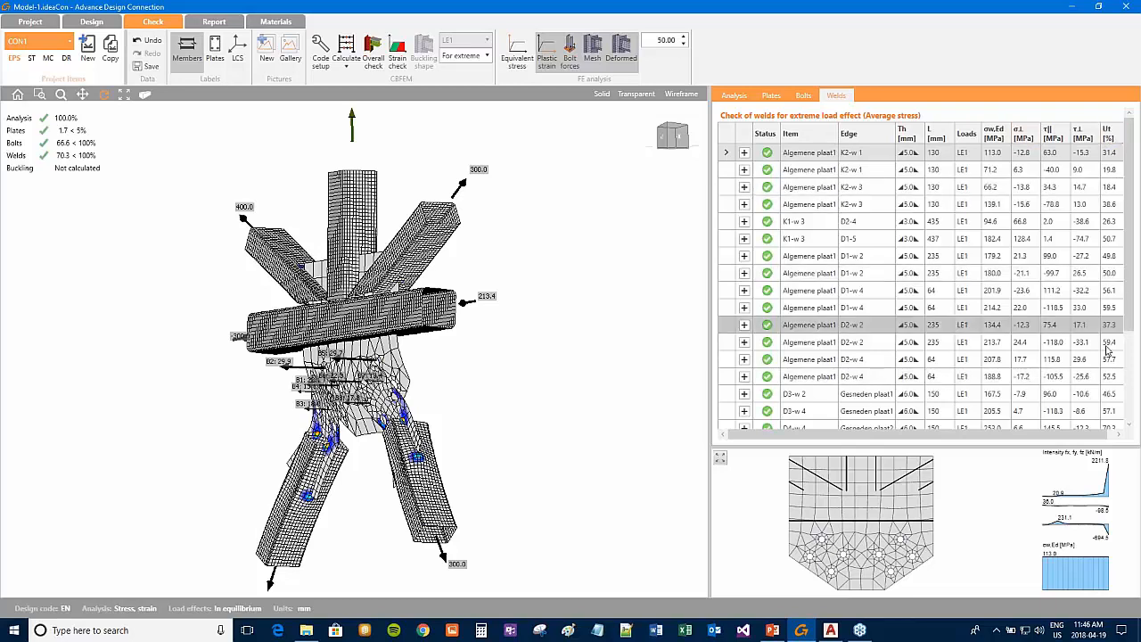
click(744, 153)
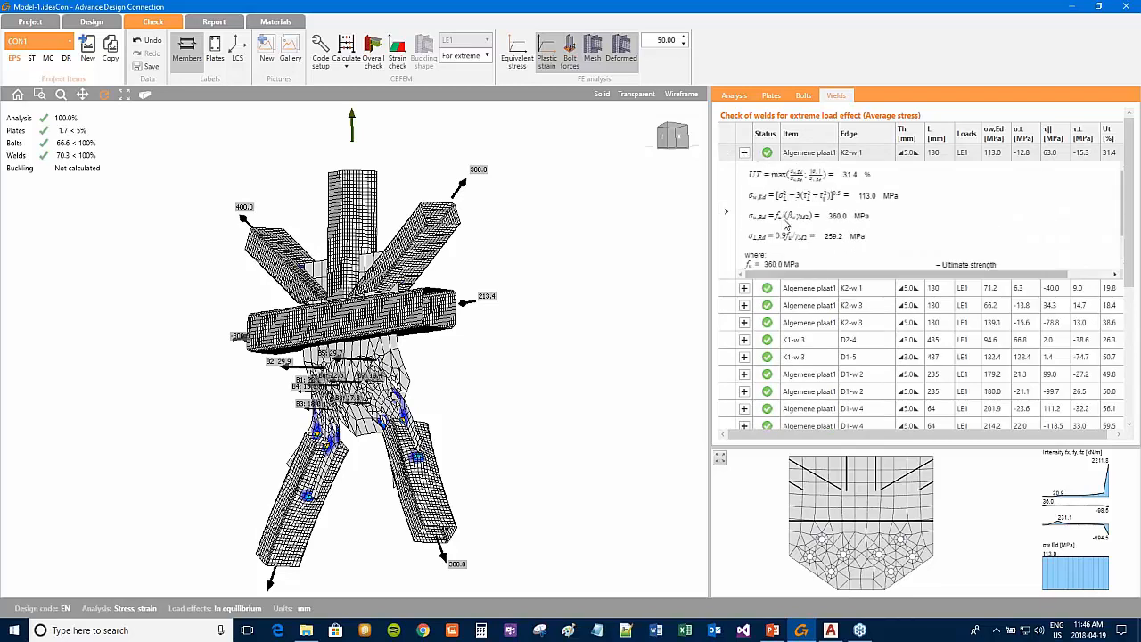
click(744, 153)
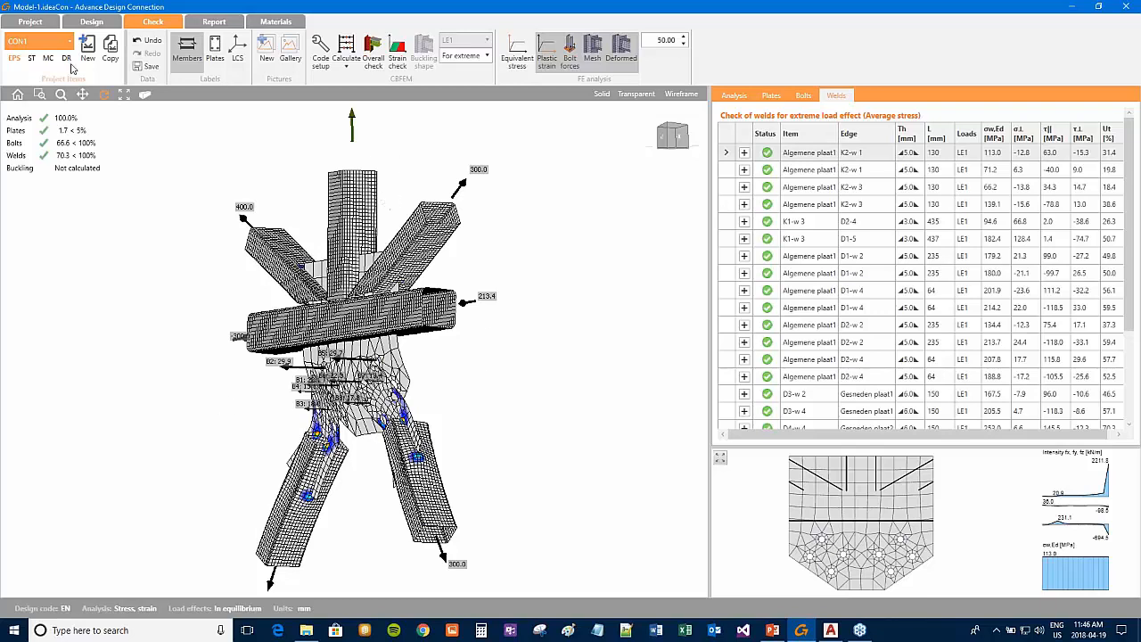
Step: Open the project Model-2.ideaCon and bring its whole base plate connection into view
click(32, 23)
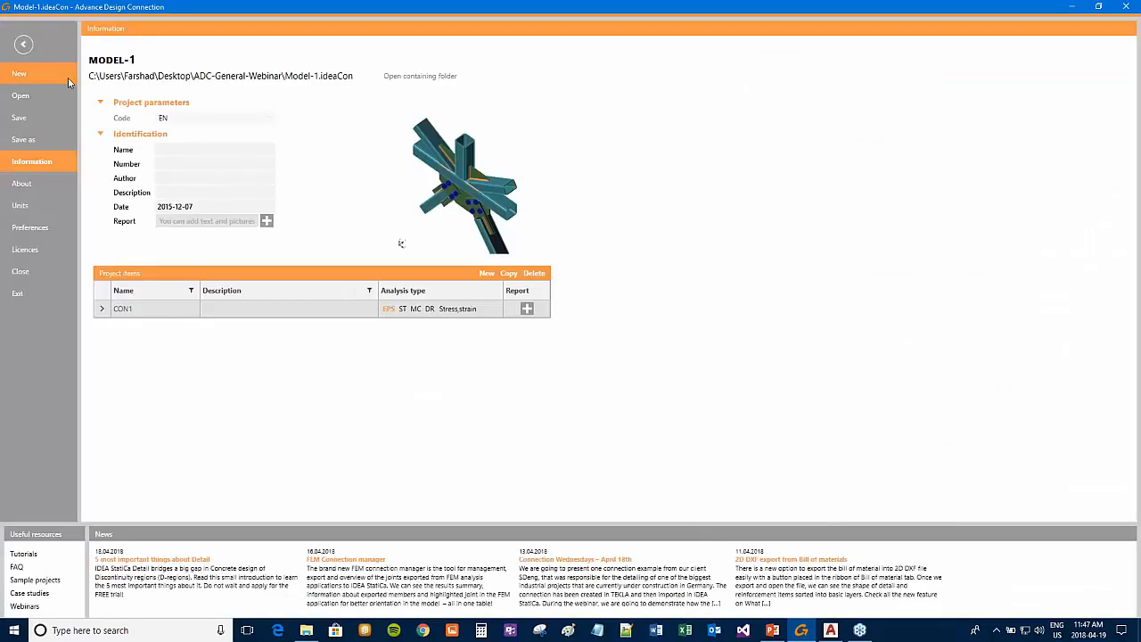
click(45, 95)
click(149, 125)
click(591, 348)
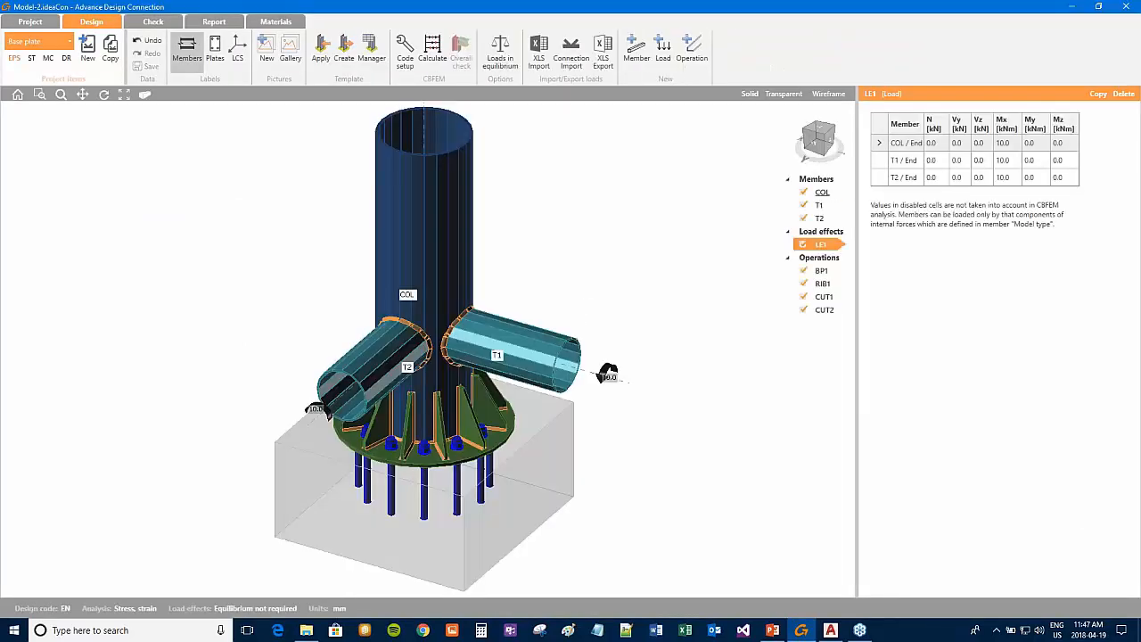
scroll(464, 392, down, 3)
middle_drag(464, 392, 475, 343)
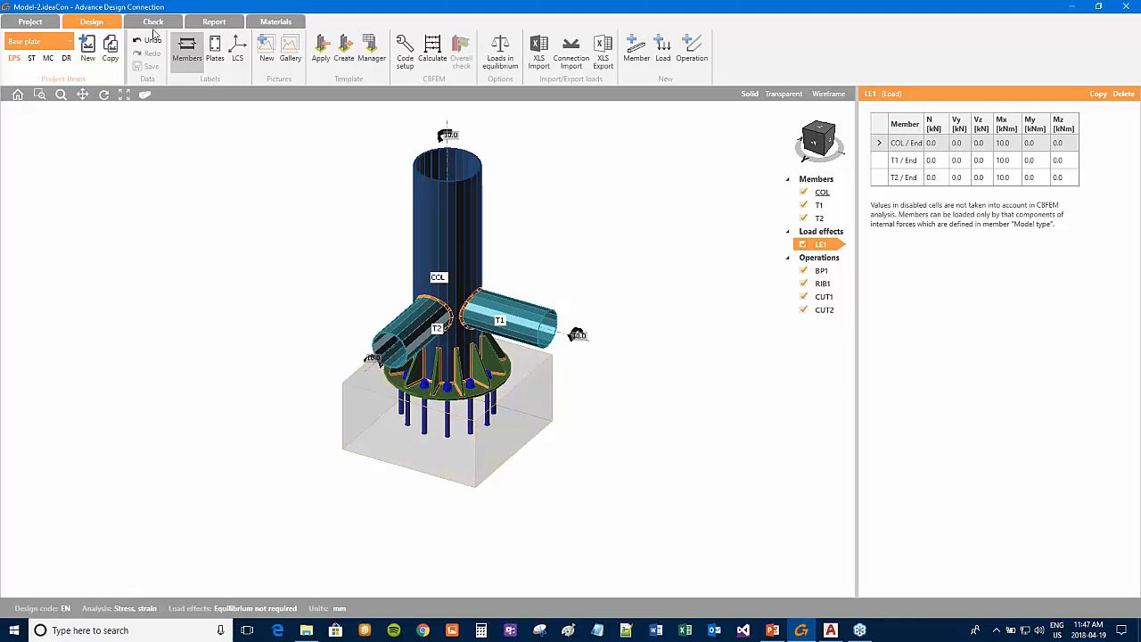
Step: View the base plate connection in check mode, examine its ribs and anchors, and return to design mode
click(153, 21)
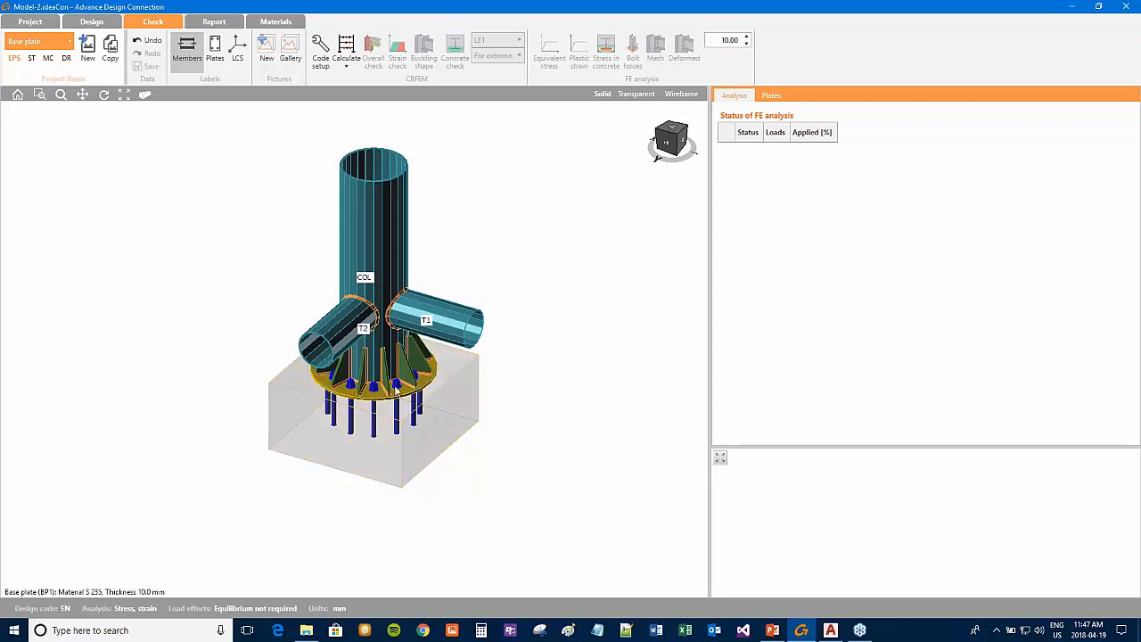
scroll(397, 389, up, 3)
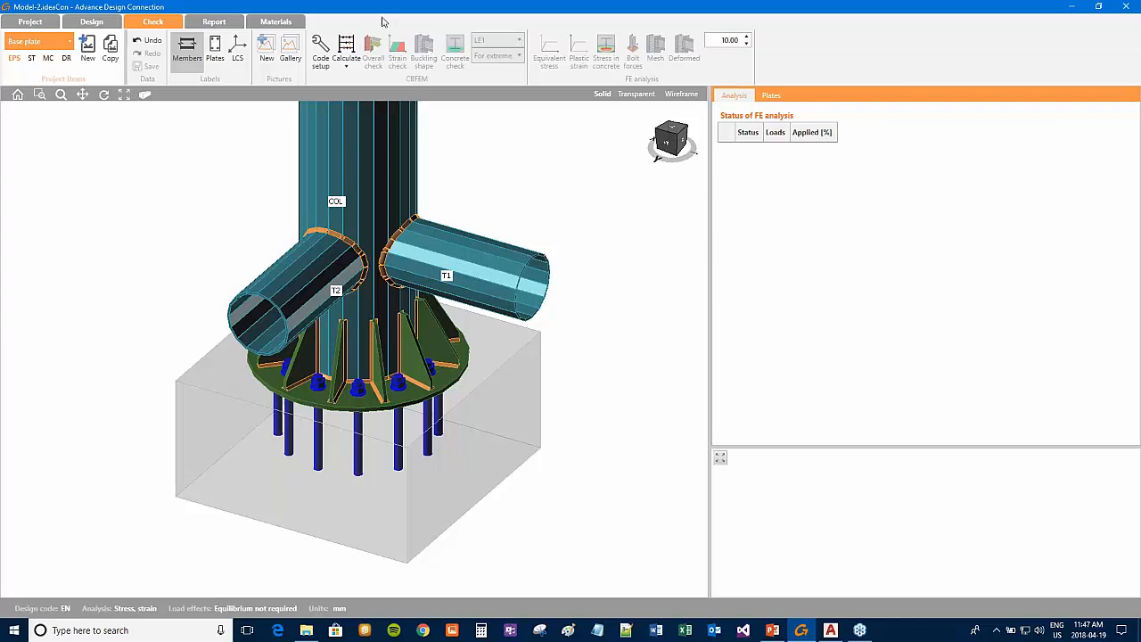
click(91, 21)
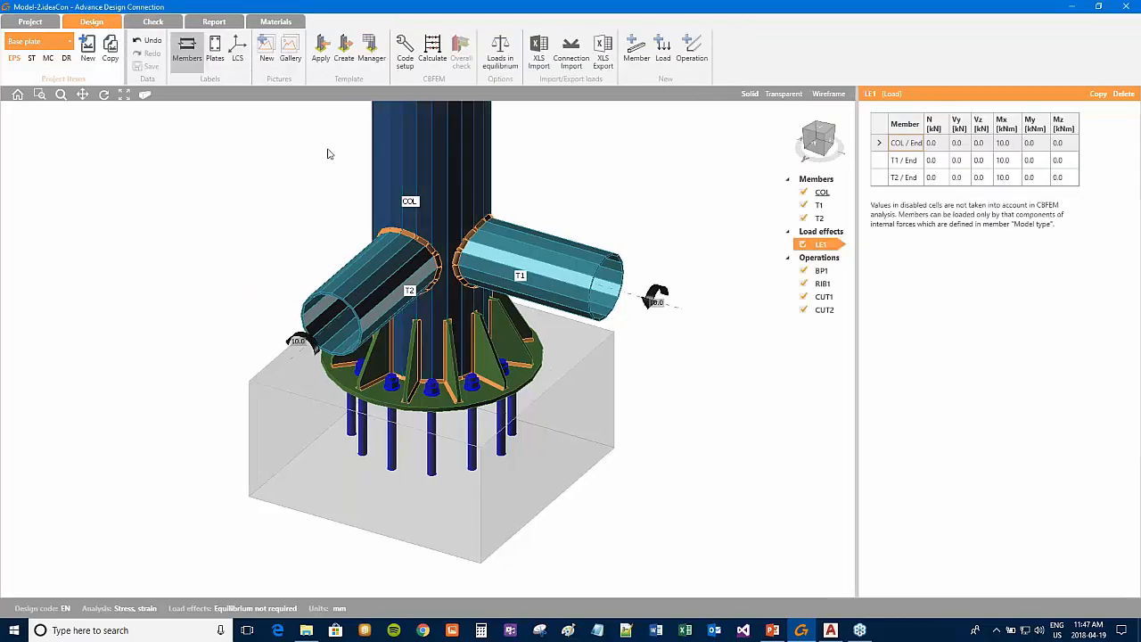
Step: Look at the options for creating a template from the base plate connection, and leave without saving one
scroll(383, 196, down, 3)
middle_drag(381, 197, 394, 299)
scroll(417, 343, down, 2)
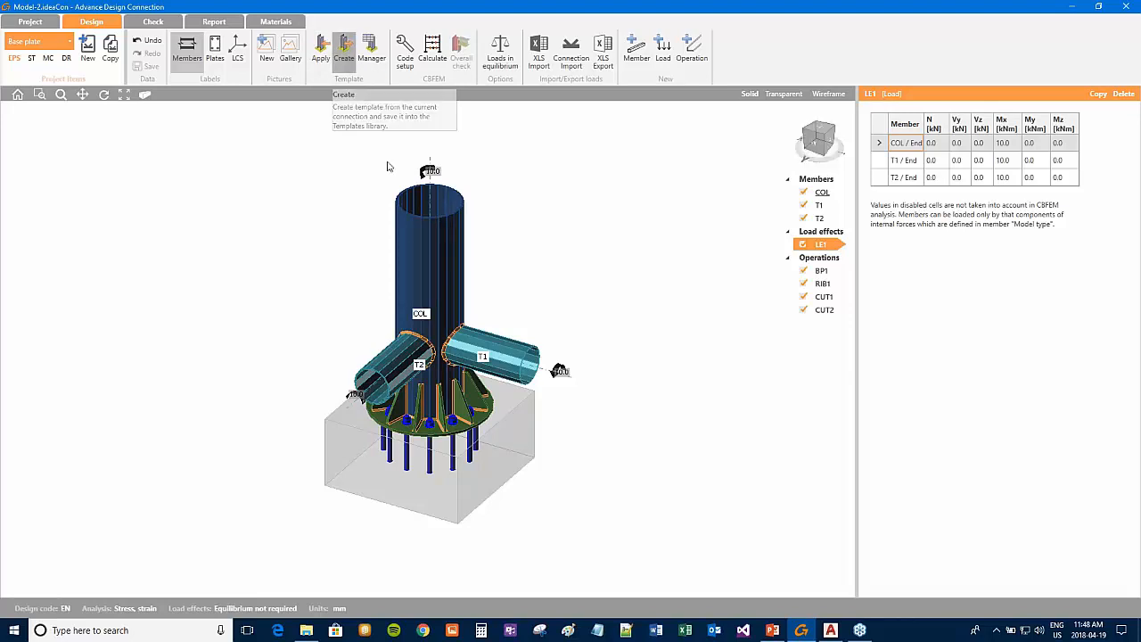
click(344, 49)
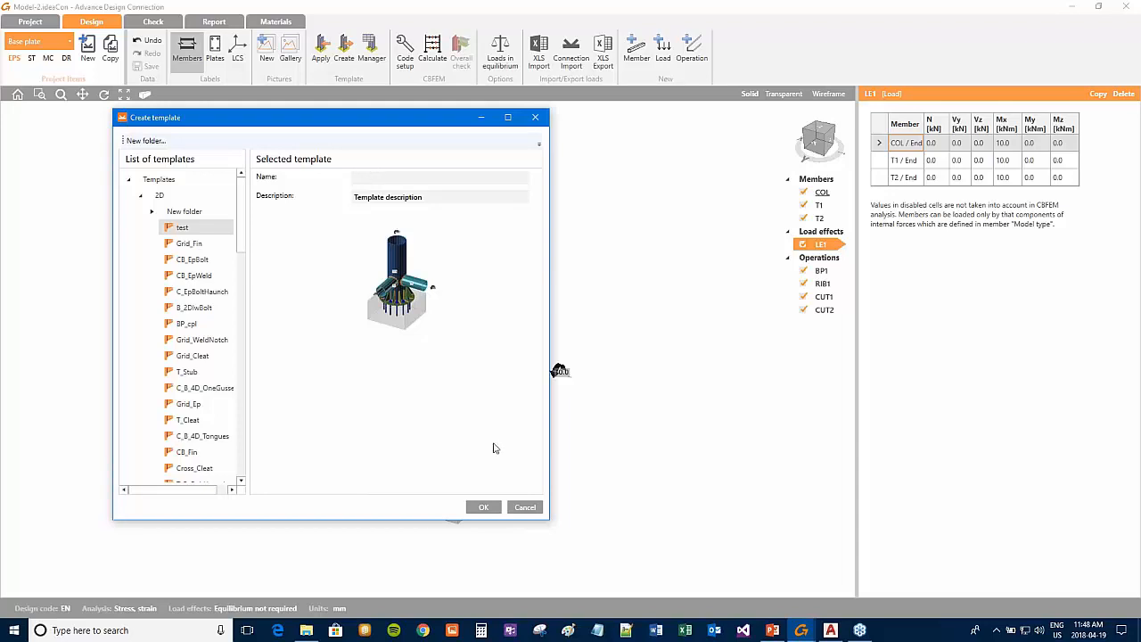
click(525, 507)
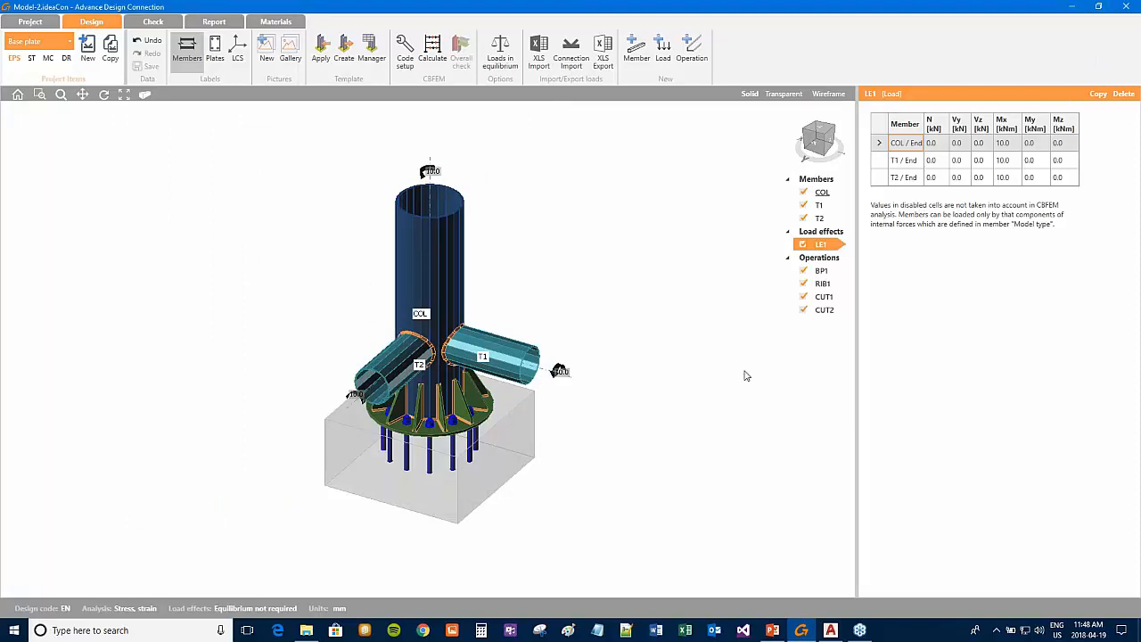
Step: Close the base plate project, switch to AutoCAD and open the drawing Demo AS 2015.dwg from the ADC-General-Webinar folder
click(1128, 9)
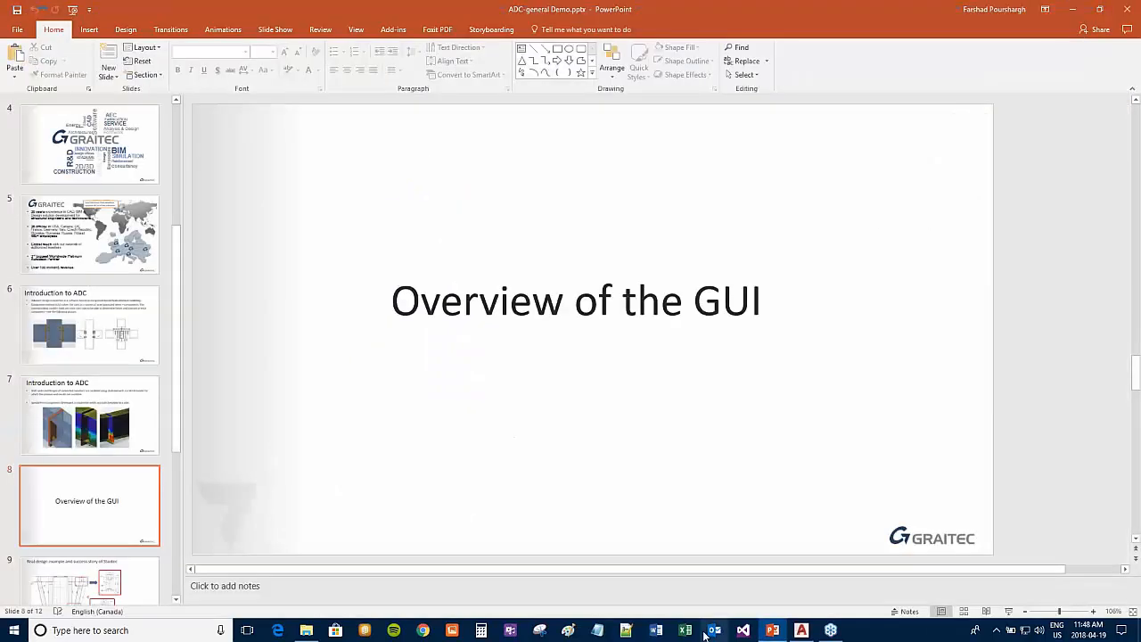
click(802, 630)
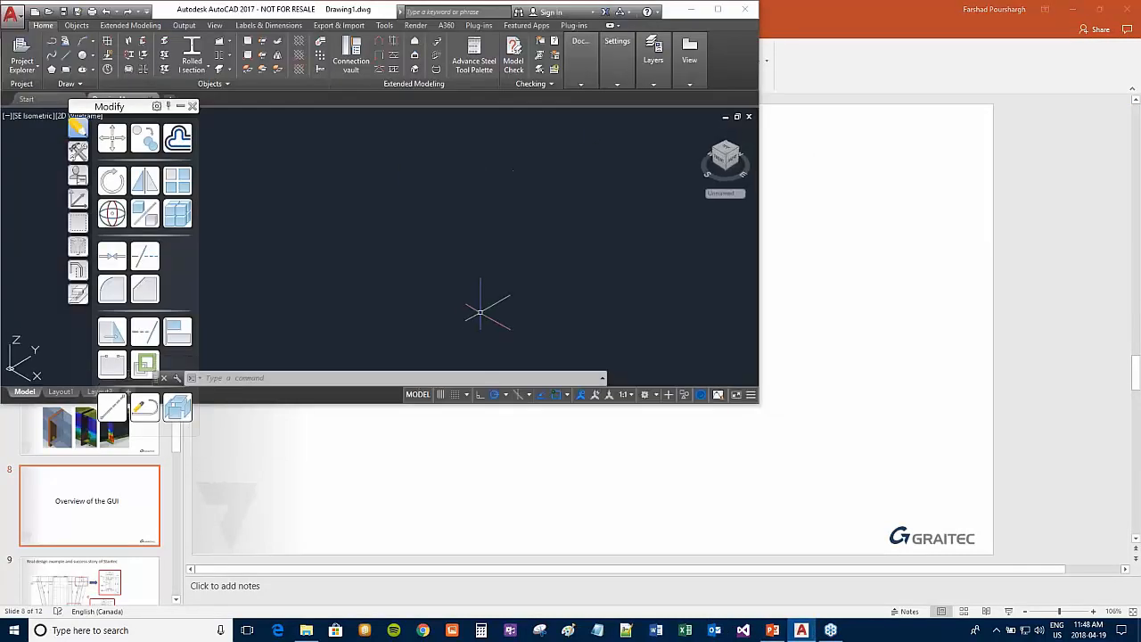
click(49, 11)
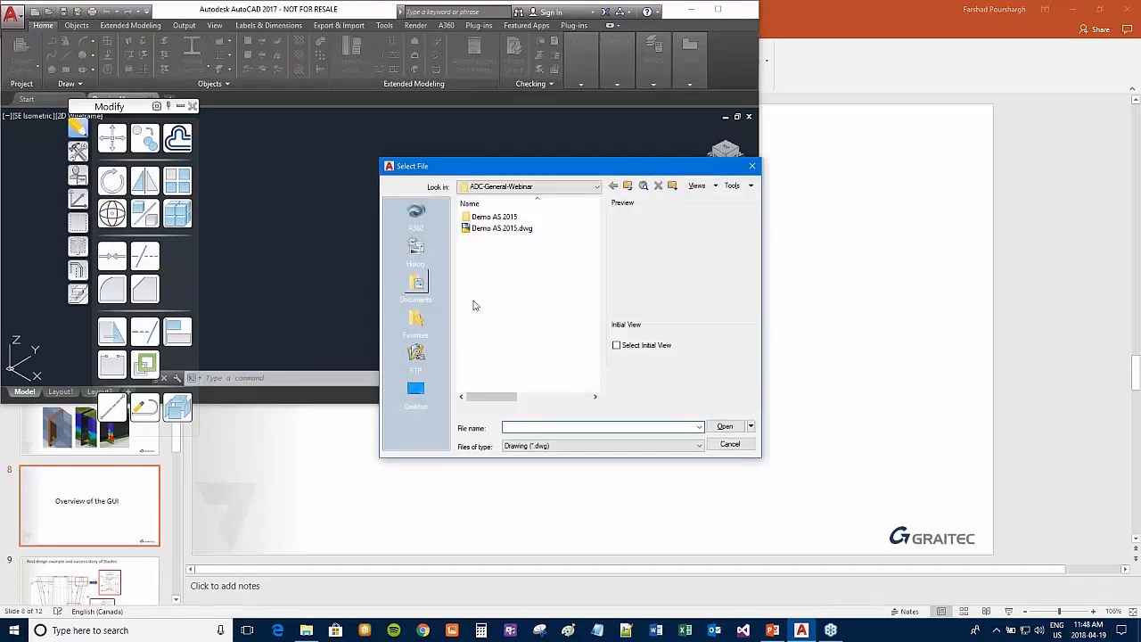
click(515, 230)
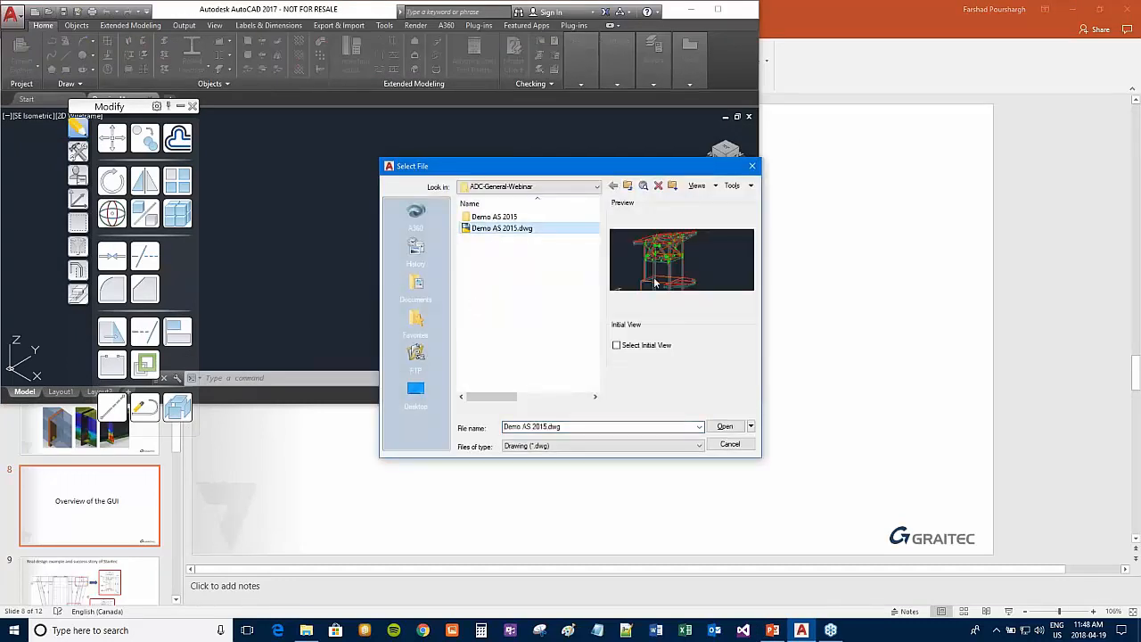
click(717, 426)
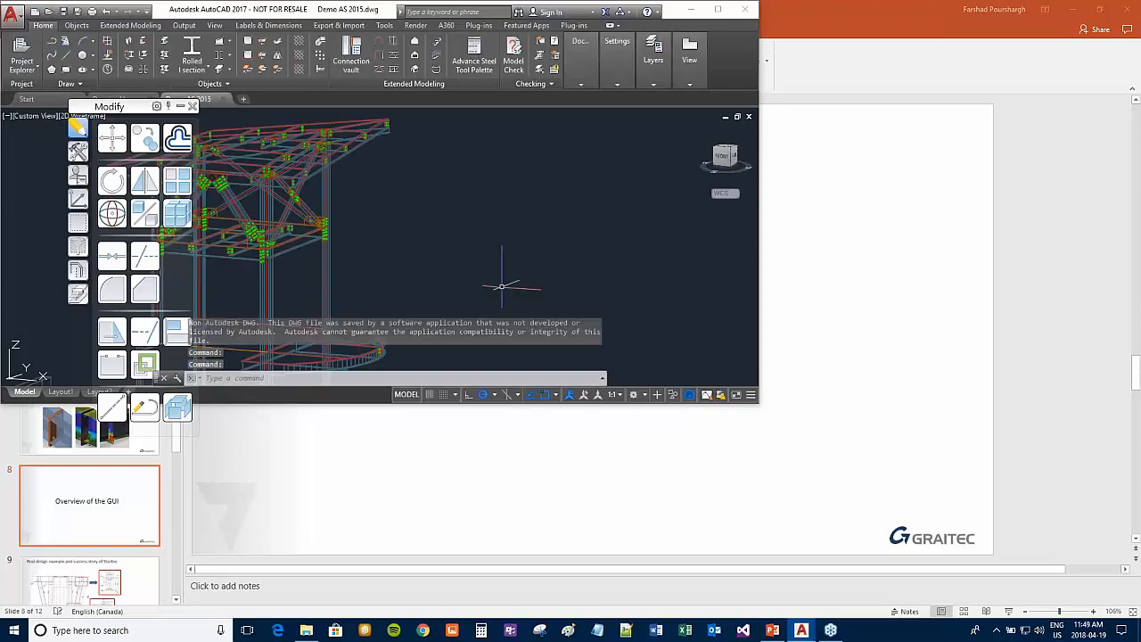
Step: Start the CONCHECK command and set the connection point at the bolted joint on the outer column
middle_drag(356, 247, 551, 233)
scroll(401, 233, up, 6)
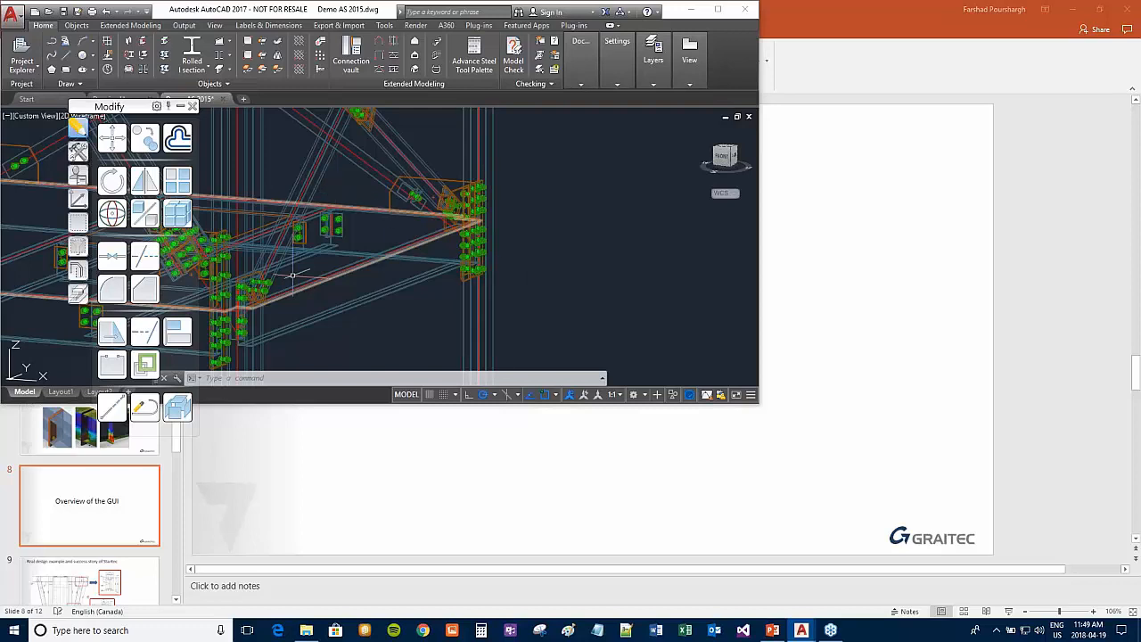
click(251, 378)
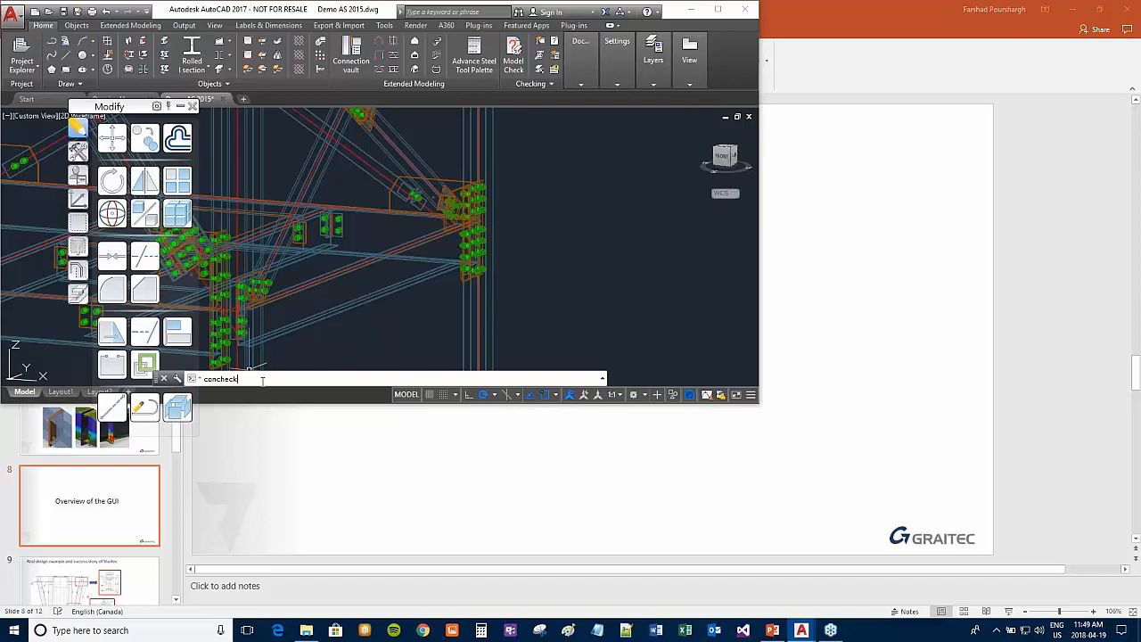
key(Return)
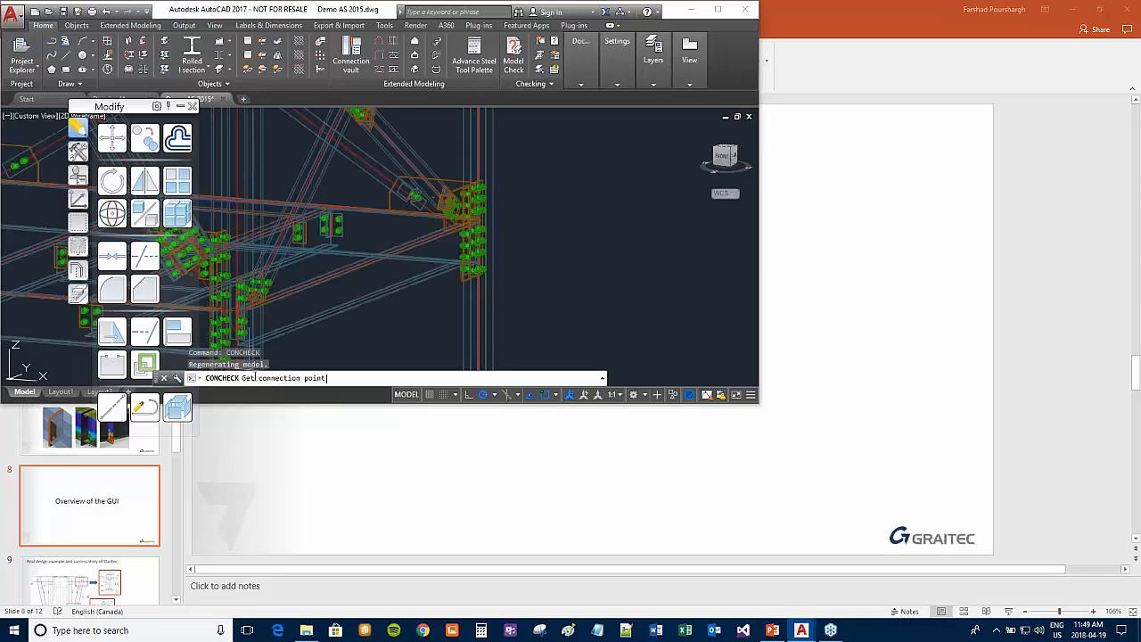
click(473, 238)
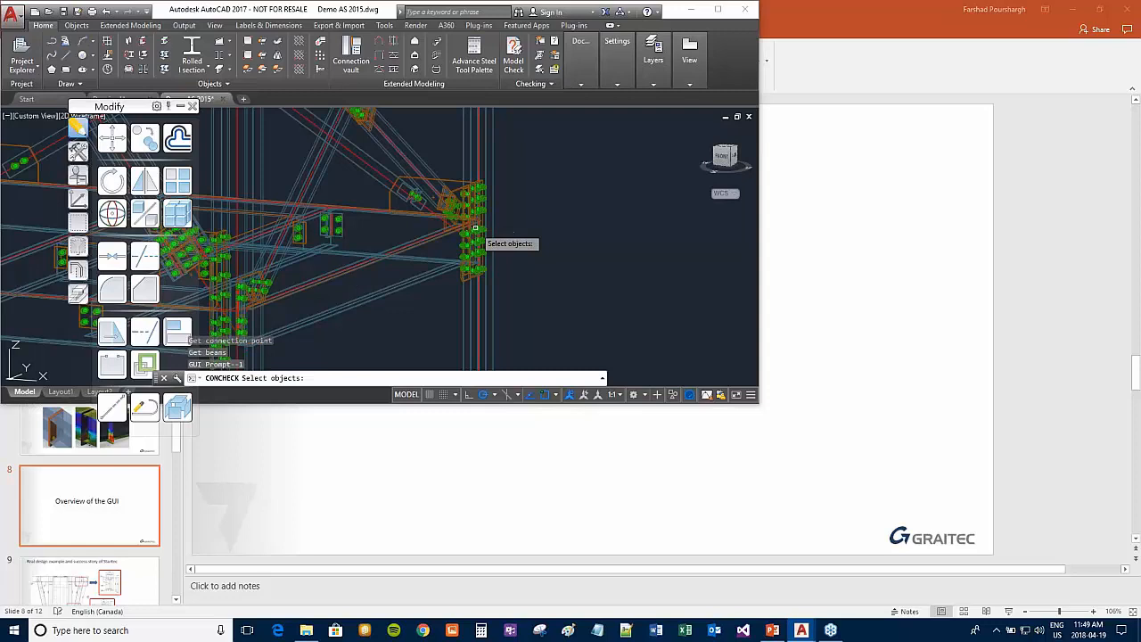
Step: Choose the column, the two diagonal members and the two beams meeting at the joint as the connection's beams
click(488, 335)
click(410, 152)
click(396, 178)
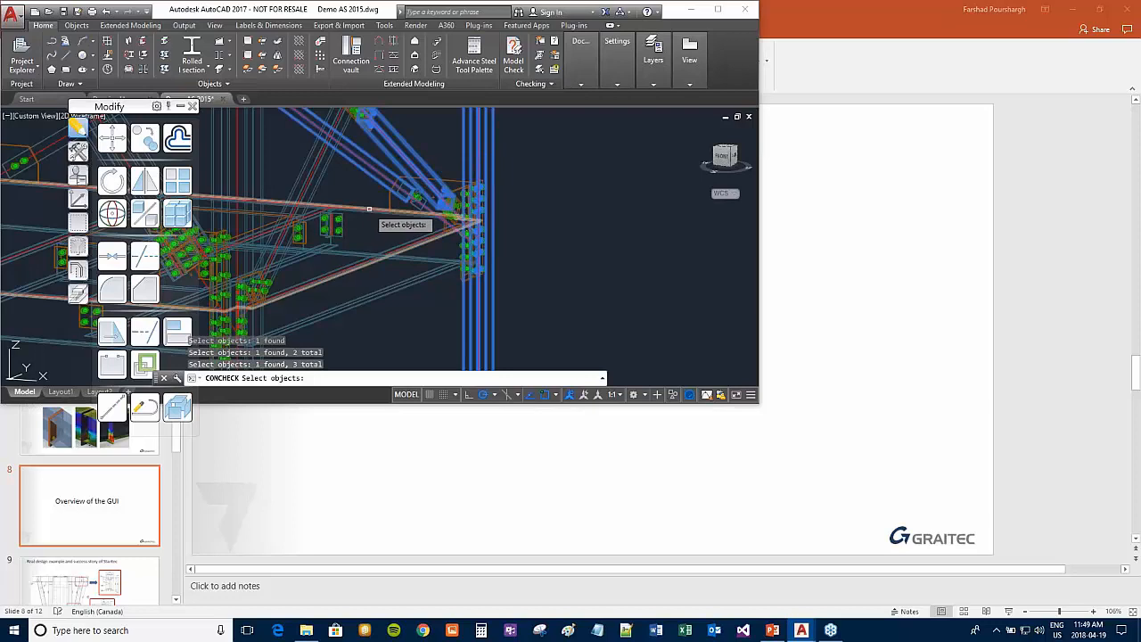
click(365, 210)
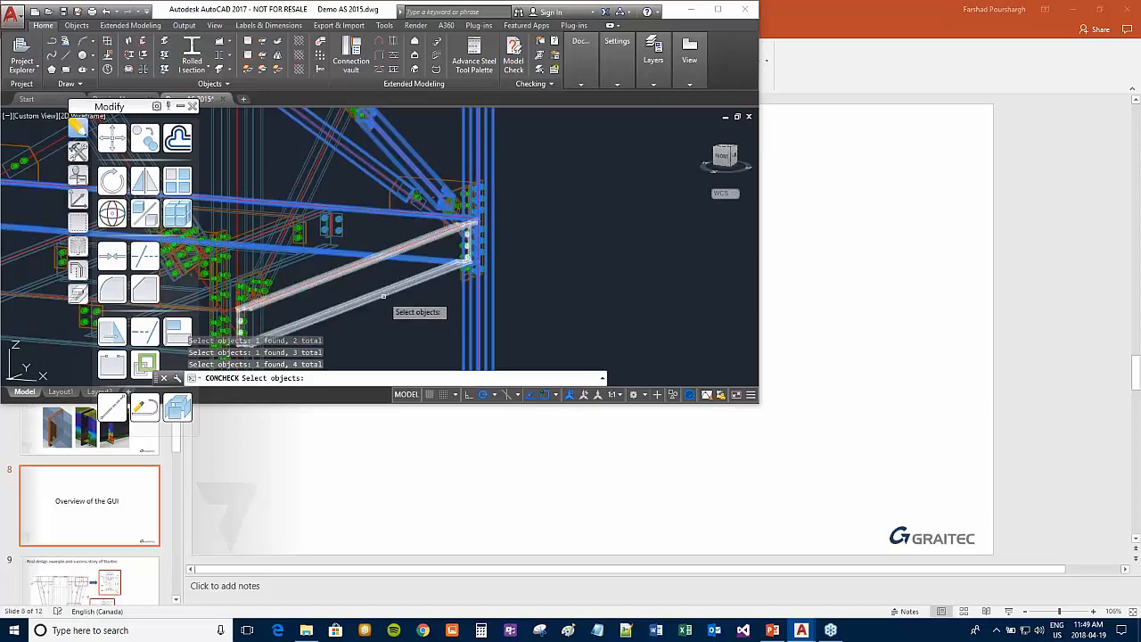
click(392, 299)
key(Return)
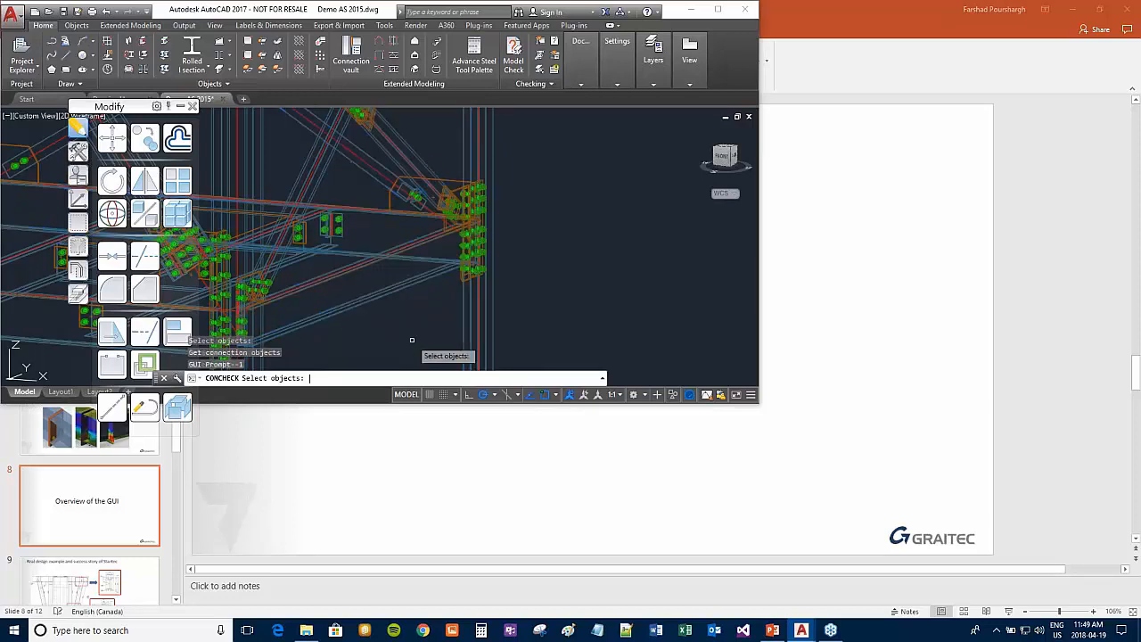
Step: Select all plates and bolts around the joint as connection objects and send the connection to Advance Design Connection
click(385, 110)
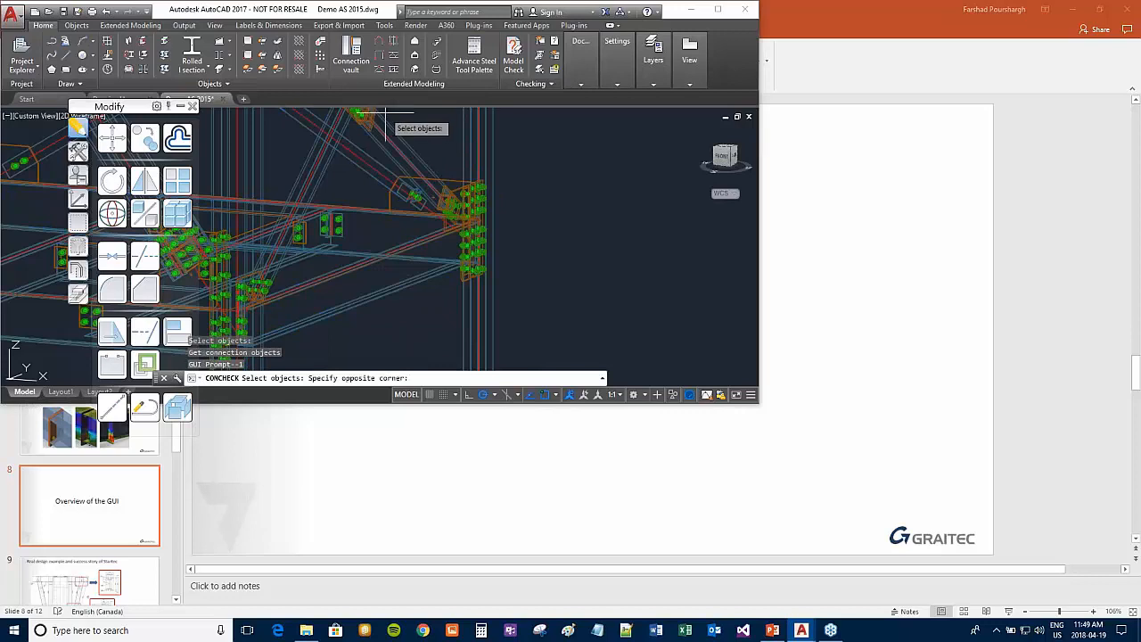
click(520, 319)
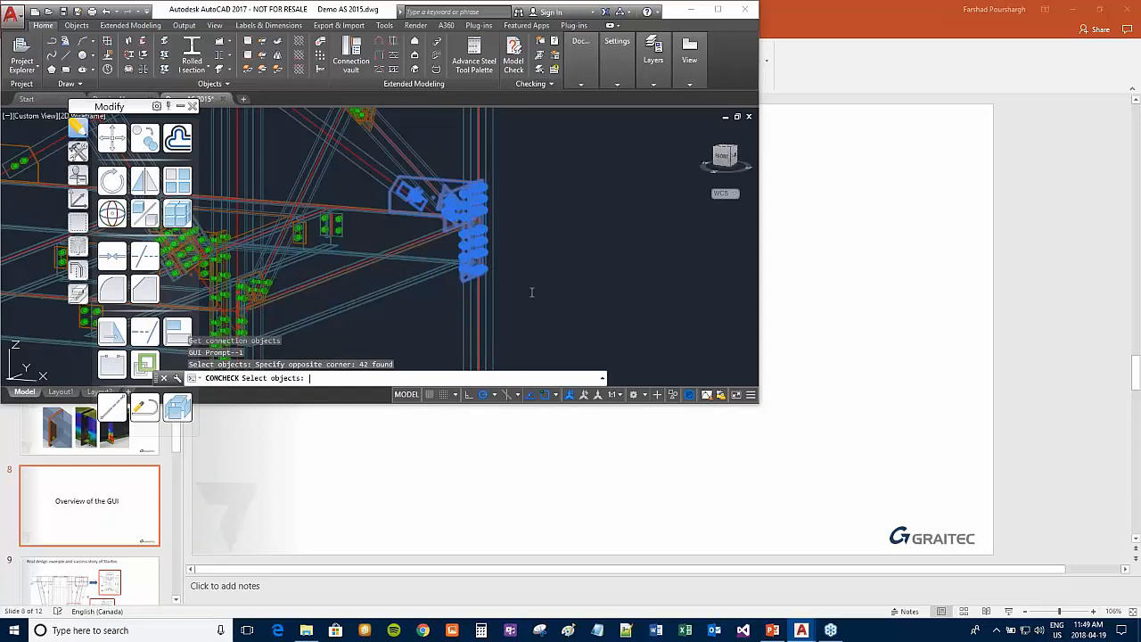
key(Return)
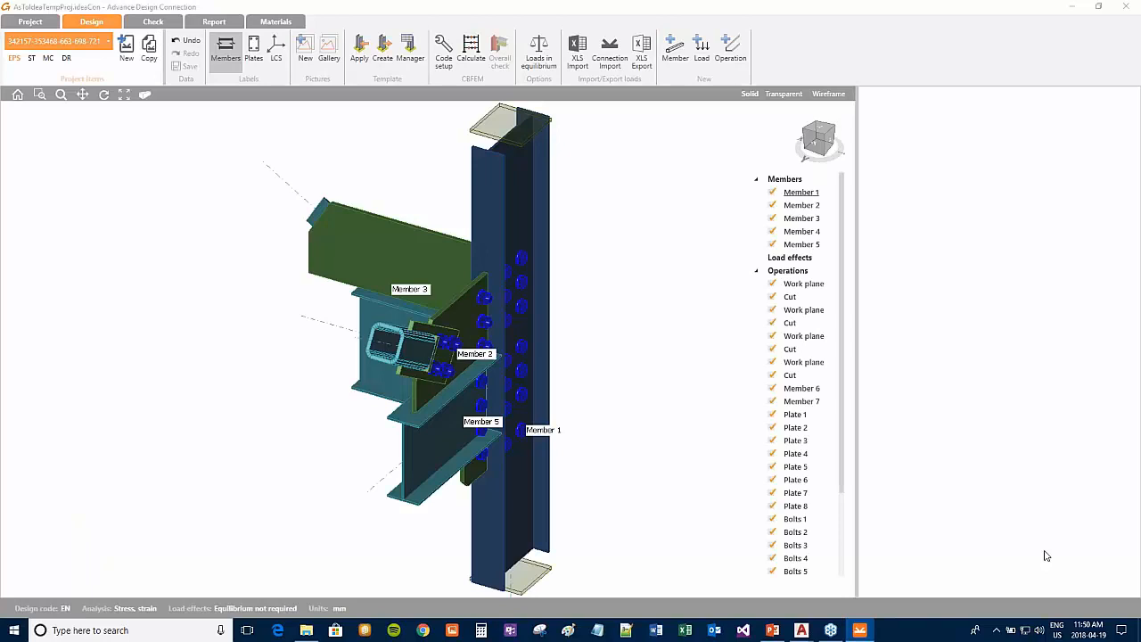
Step: Examine the imported column connection from several sides, including its beams, braces, plates and bolts
scroll(580, 346, down, 2)
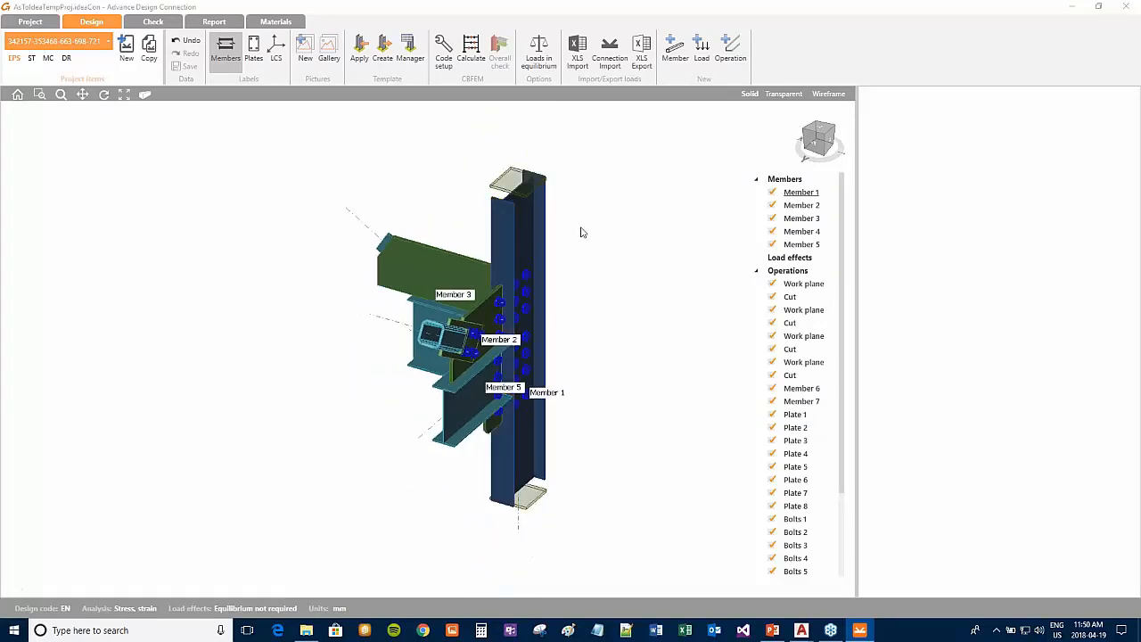
click(103, 93)
drag(280, 258, 431, 394)
middle_drag(408, 398, 482, 360)
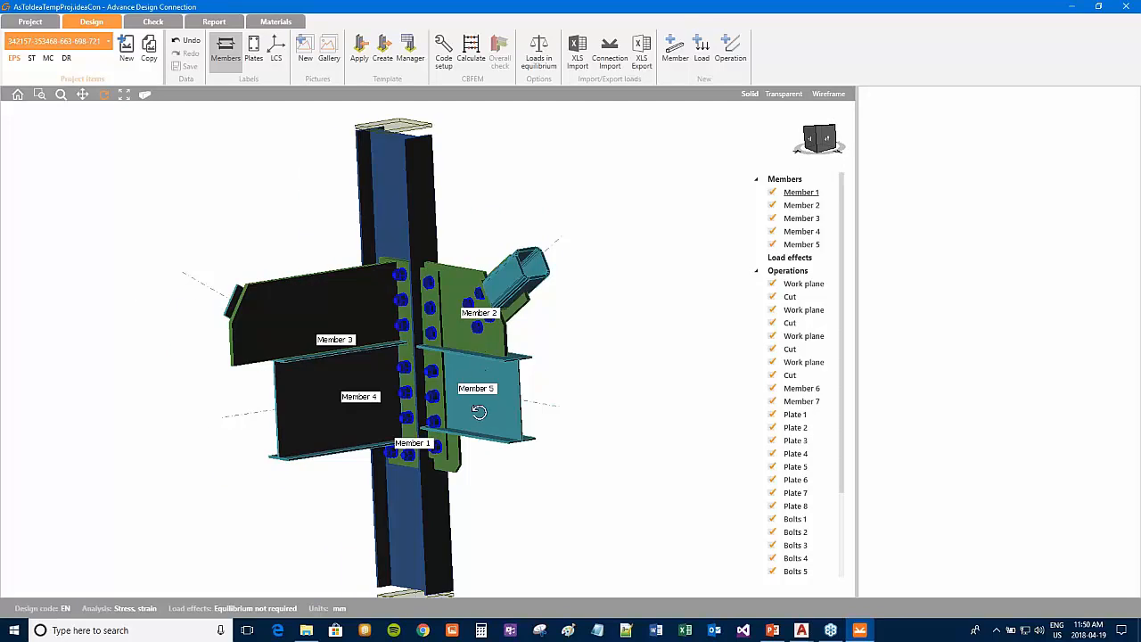
drag(542, 440, 472, 446)
scroll(585, 364, down, 3)
drag(591, 376, 535, 377)
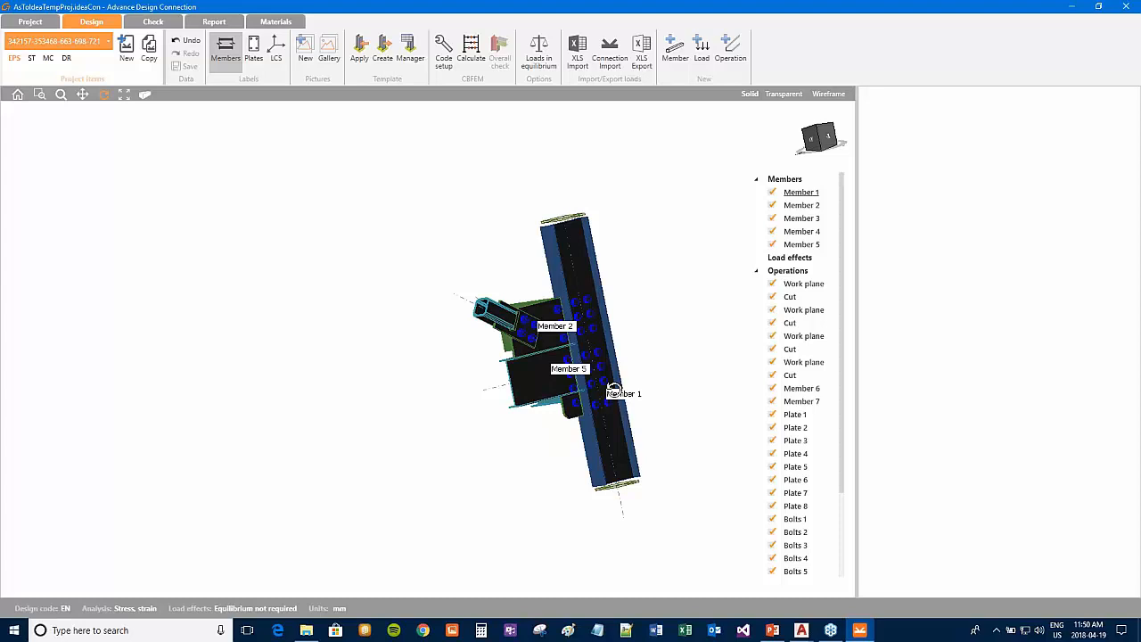
middle_drag(601, 413, 535, 407)
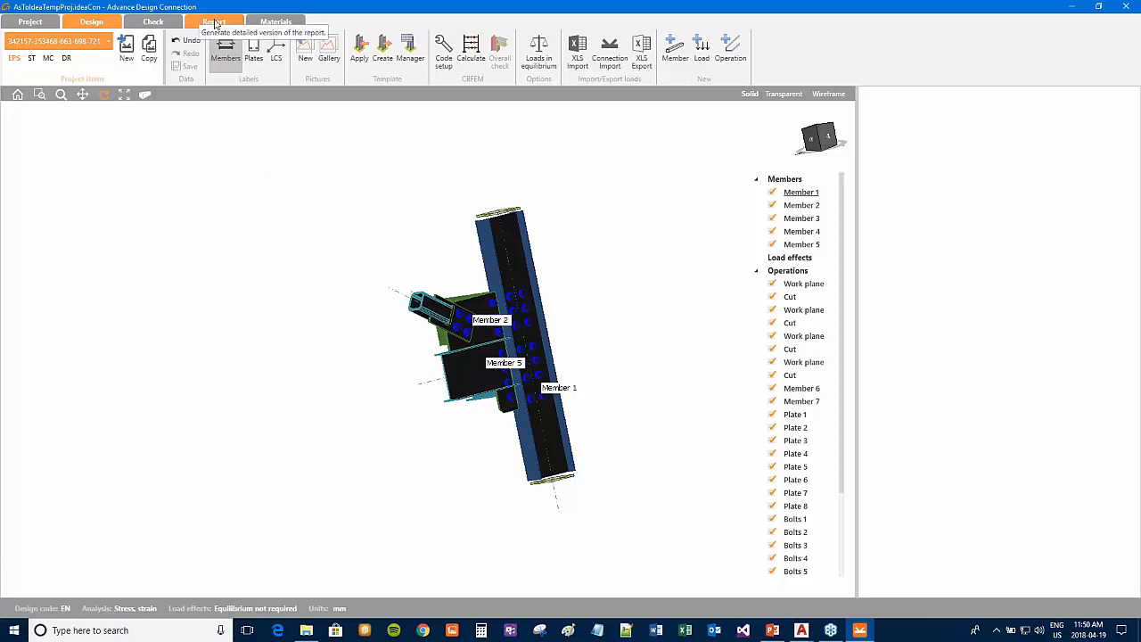
Step: Generate the detailed report of the imported connection and read through its project data, materials and member table
click(214, 22)
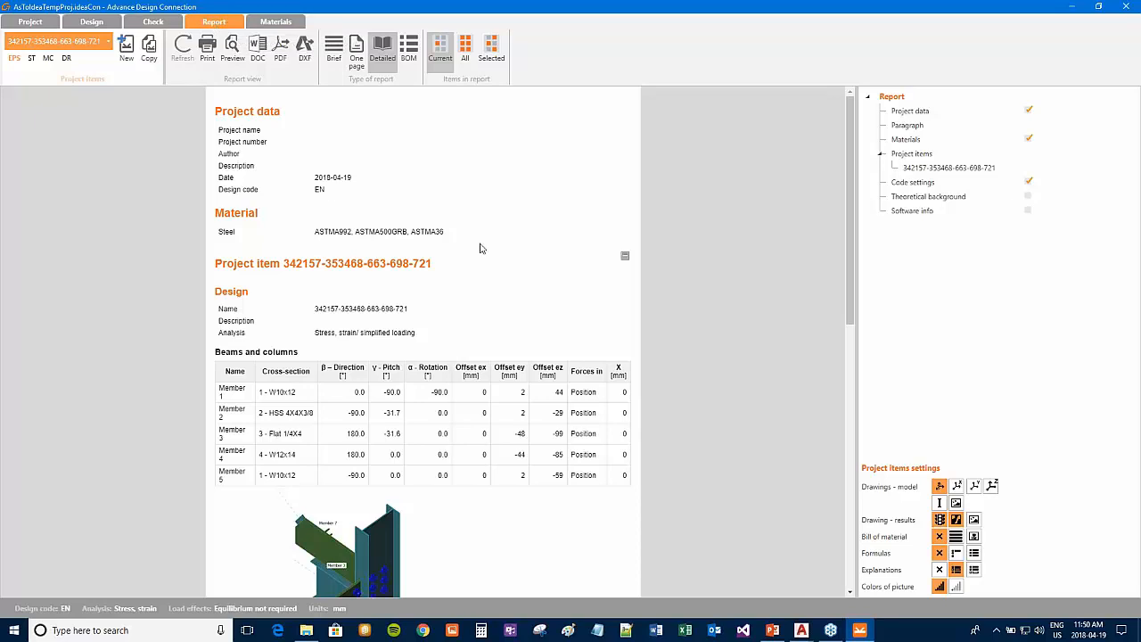
scroll(479, 247, down, 5)
scroll(479, 248, up, 5)
Step: Switch to the PowerPoint presentation and show slide 9 with the real design example of Stantec
click(773, 630)
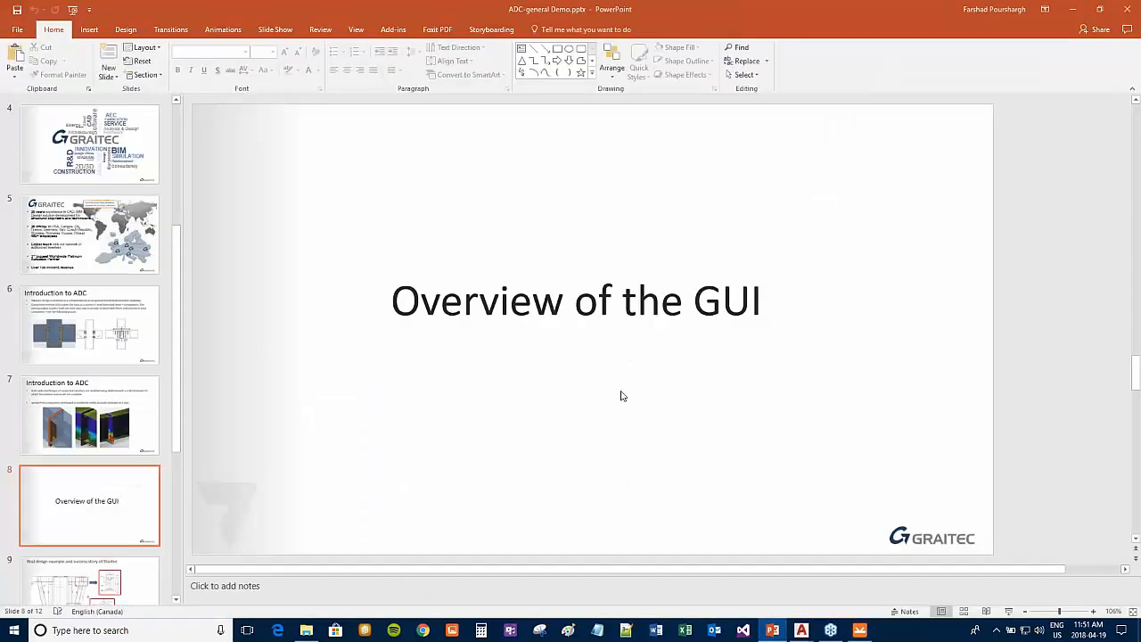
scroll(622, 395, down, 1)
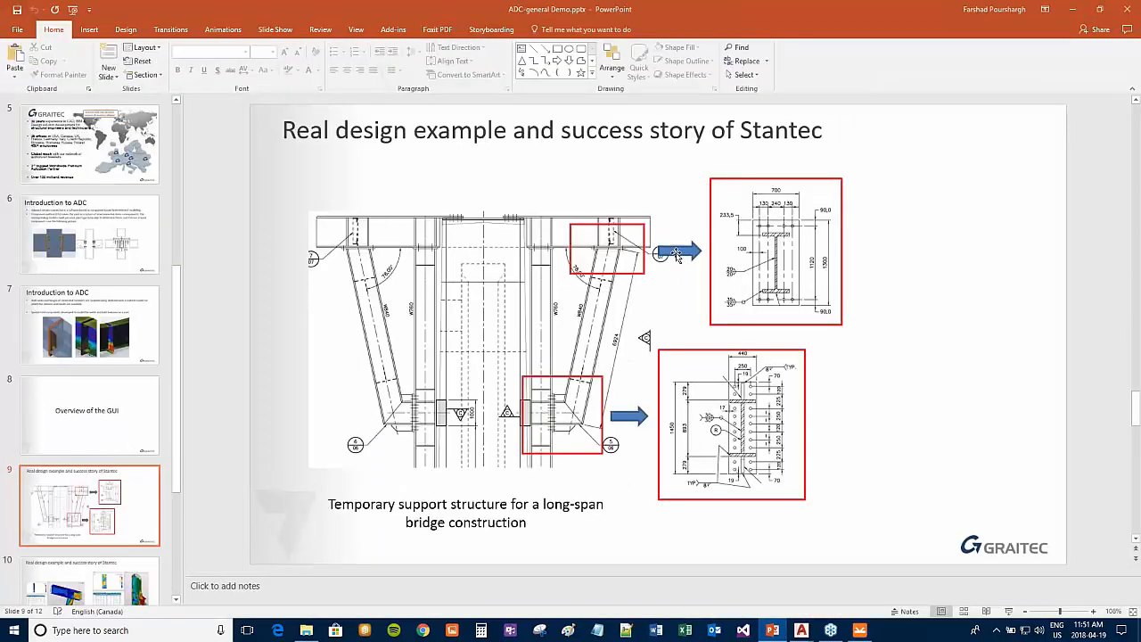